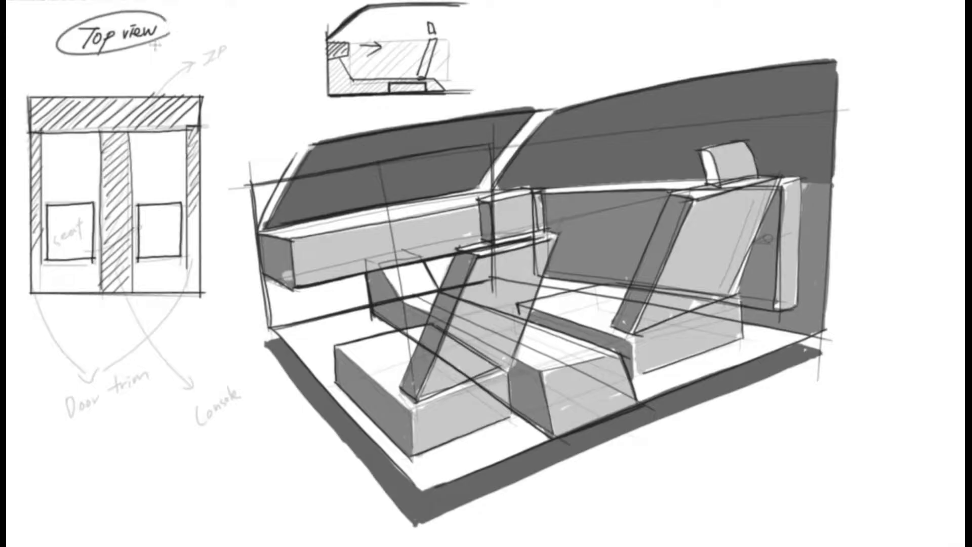
Step: Add an arrow from the "Top view" label to a circled "Side view" label with a downward arrow, and write "perspective" below the interior sketch
left_click_drag(175, 34, 257, 25)
mouse_move(252, 48)
left_mouse_down()
mouse_move(261, 68)
mouse_move(289, 81)
mouse_move(238, 60)
left_mouse_up()
mouse_move(275, 84)
left_mouse_down()
mouse_move(287, 120)
mouse_move(301, 105)
left_mouse_up()
mouse_move(544, 485)
left_mouse_down()
mouse_move(541, 506)
mouse_move(649, 454)
left_mouse_up()
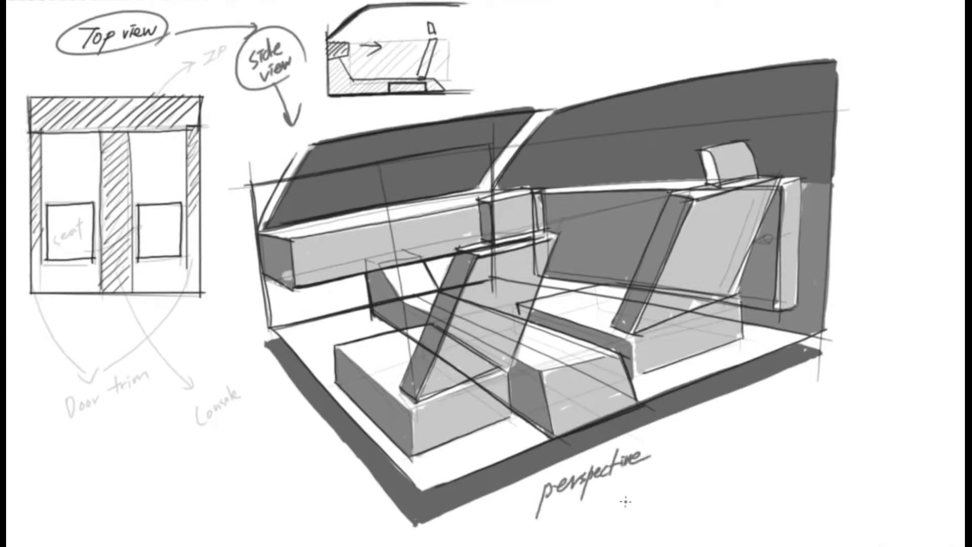
Step: Sketch a small open box in perspective beside the "perspective" label, outlining its top, vertical edges and base
mouse_move(795, 411)
left_mouse_down()
mouse_move(717, 440)
mouse_move(782, 463)
left_mouse_up()
mouse_move(789, 416)
left_mouse_down()
mouse_move(855, 424)
mouse_move(772, 463)
left_mouse_up()
left_click_drag(726, 443, 744, 506)
left_click_drag(785, 466, 792, 521)
left_click_drag(848, 428, 853, 486)
left_click_drag(731, 498, 805, 524)
left_click_drag(793, 424, 798, 476)
left_click_drag(798, 476, 846, 478)
left_click_drag(798, 477, 747, 498)
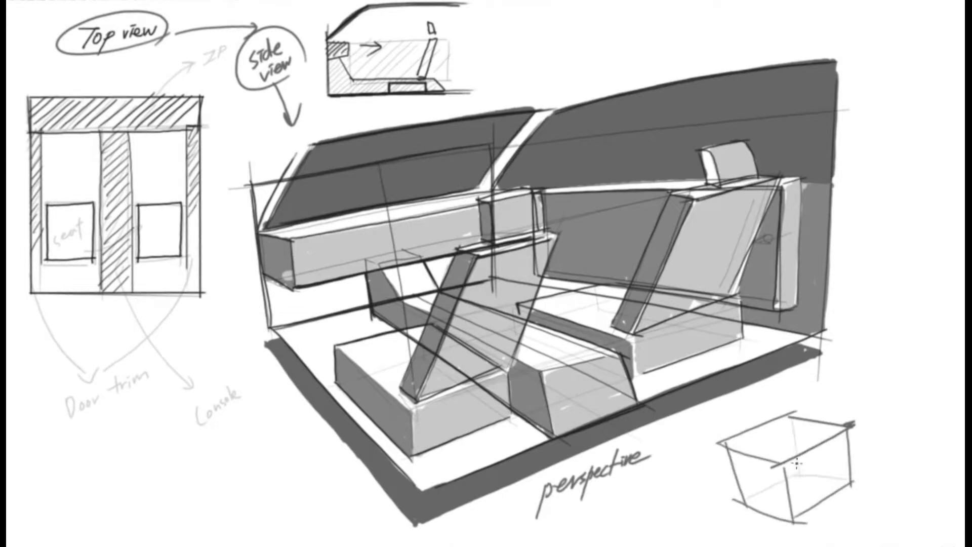
Step: Shade the small box's two side faces in light and dark grey, and add a dark background panel and ground shadow
mouse_move(796, 462)
left_mouse_down()
mouse_move(810, 506)
mouse_move(840, 445)
mouse_move(830, 501)
mouse_move(805, 511)
left_mouse_up()
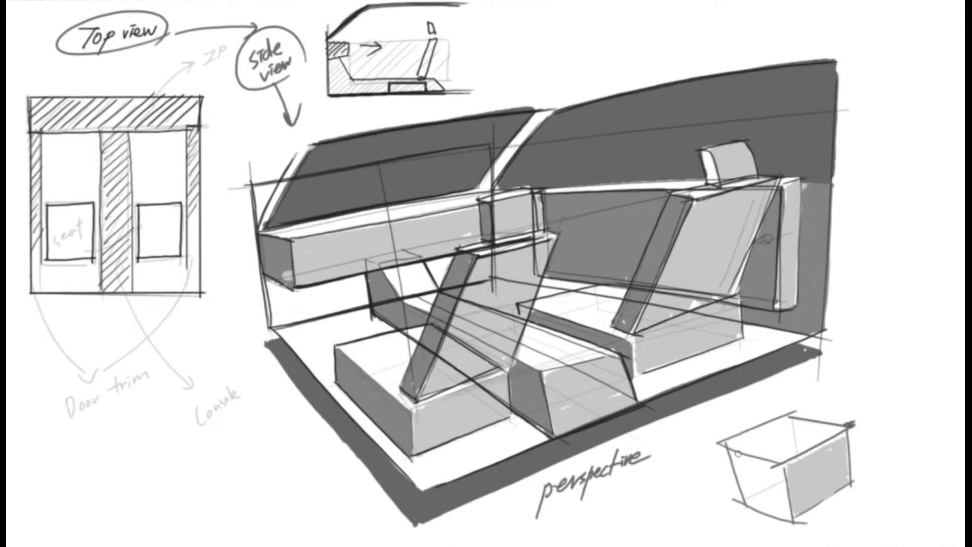
mouse_move(738, 454)
left_mouse_down()
mouse_move(759, 499)
mouse_move(782, 511)
left_mouse_up()
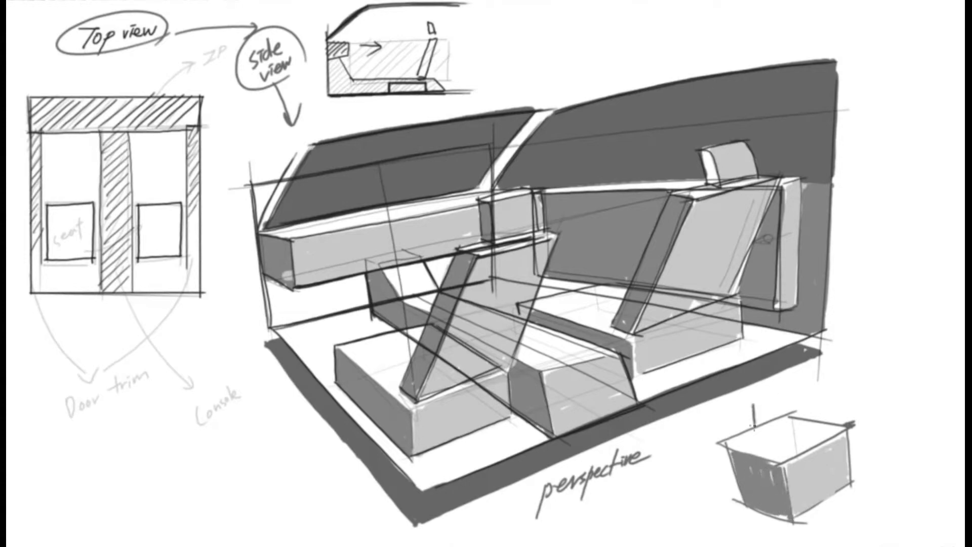
mouse_move(753, 401)
left_mouse_down()
mouse_move(894, 400)
mouse_move(889, 453)
left_mouse_up()
left_click_drag(890, 455, 858, 461)
mouse_move(754, 405)
left_mouse_down()
mouse_move(839, 397)
mouse_move(879, 406)
mouse_move(839, 414)
mouse_move(861, 455)
left_mouse_up()
left_click_drag(880, 405, 886, 455)
mouse_move(845, 493)
left_mouse_down()
mouse_move(800, 526)
mouse_move(754, 516)
mouse_move(825, 527)
mouse_move(857, 493)
mouse_move(795, 536)
left_mouse_up()
left_click_drag(787, 522, 754, 527)
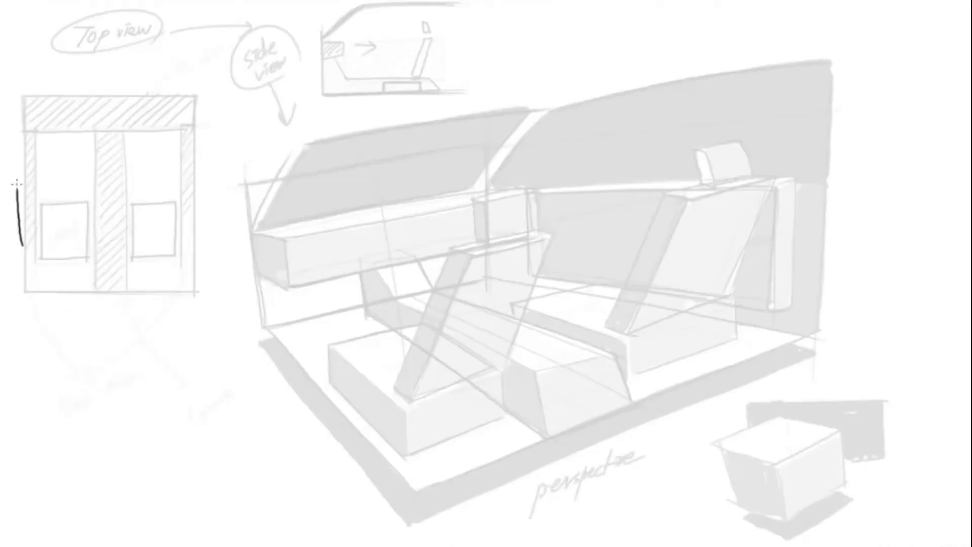
Step: Over the faded top view, sketch a rounded dashboard wrapping into both door trims with arrows, a tapered console and two rounded seats
mouse_move(19, 253)
left_mouse_down()
mouse_move(192, 256)
mouse_move(161, 83)
mouse_move(190, 255)
left_mouse_up()
left_click_drag(7, 239, 20, 259)
left_click_drag(182, 238, 199, 239)
left_click_drag(22, 259, 21, 238)
left_click_drag(50, 94, 37, 130)
left_click_drag(117, 163, 121, 263)
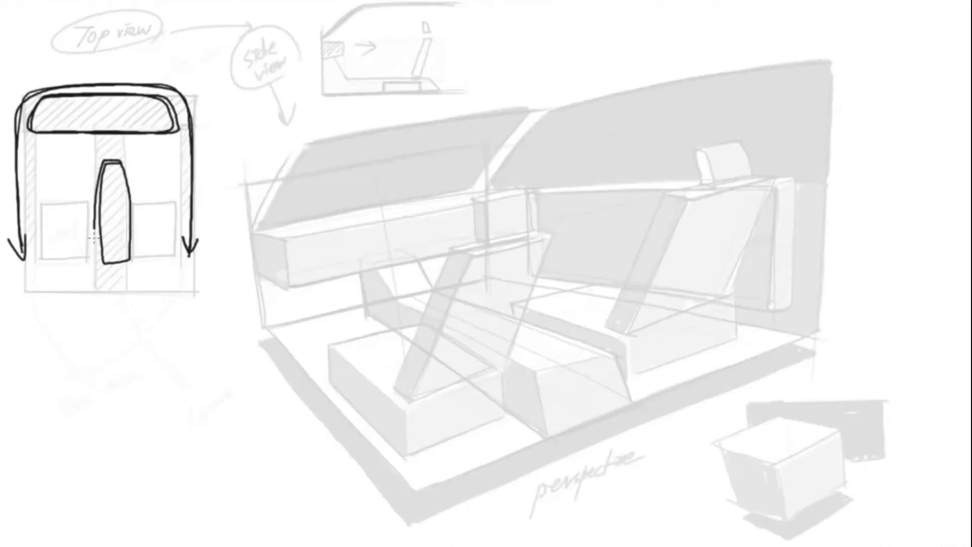
left_click_drag(101, 230, 121, 264)
left_click_drag(43, 255, 125, 265)
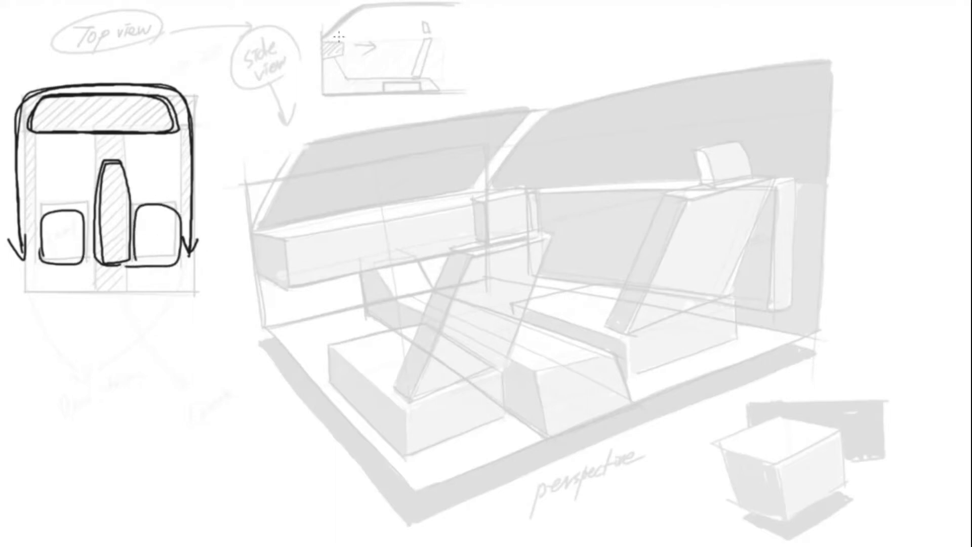
Step: Over the faded side view, sketch a rounded dashboard section and a seat with cushion, base, backrest and headrest
mouse_move(338, 40)
left_mouse_down()
mouse_move(324, 57)
mouse_move(353, 42)
left_mouse_up()
left_click_drag(360, 73, 415, 69)
left_click_drag(382, 86, 420, 76)
left_click_drag(409, 69, 428, 43)
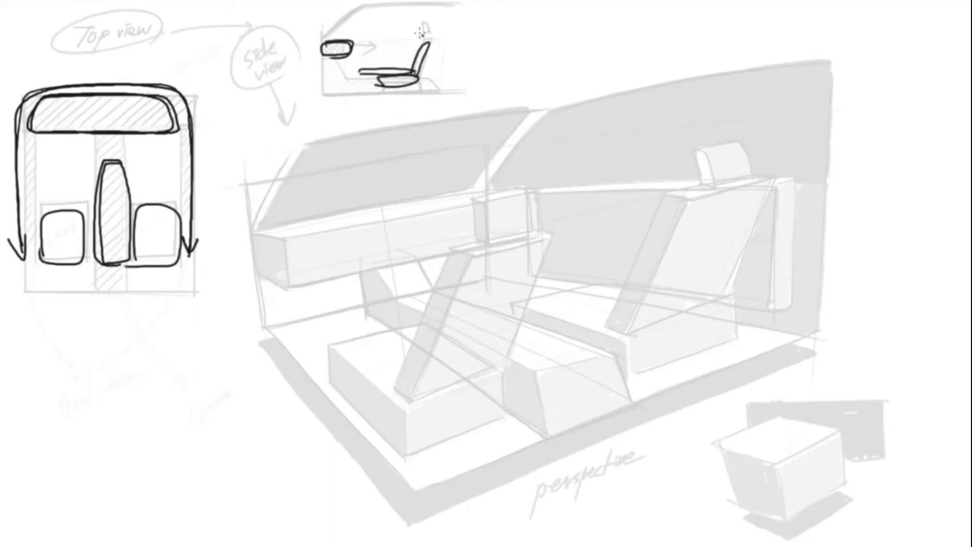
Step: In the perspective view, sketch the wraparound band from dashboard to door trim, its rounded ends, and guide lines across the cabin
mouse_move(254, 224)
left_mouse_down()
mouse_move(525, 186)
mouse_move(781, 179)
mouse_move(748, 185)
mouse_move(770, 247)
mouse_move(734, 273)
left_mouse_up()
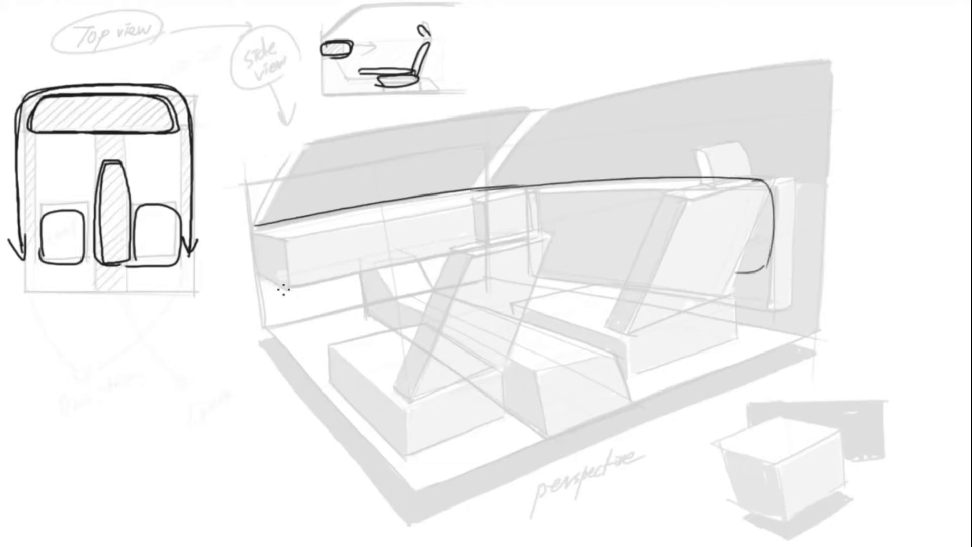
mouse_move(260, 300)
left_mouse_down()
mouse_move(549, 246)
mouse_move(765, 271)
left_mouse_up()
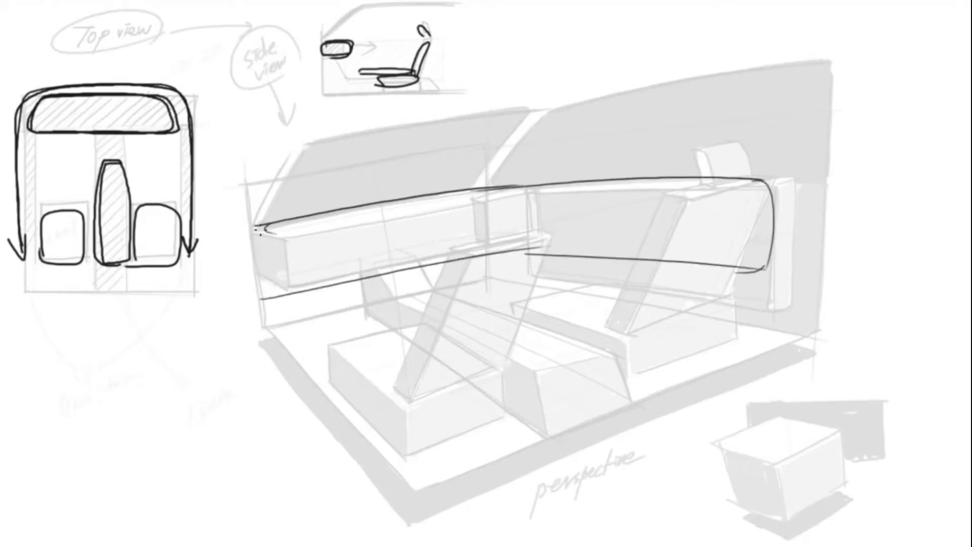
left_click_drag(256, 228, 513, 292)
mouse_move(253, 227)
left_mouse_down()
mouse_move(265, 223)
mouse_move(260, 301)
left_mouse_up()
left_click_drag(243, 257, 429, 411)
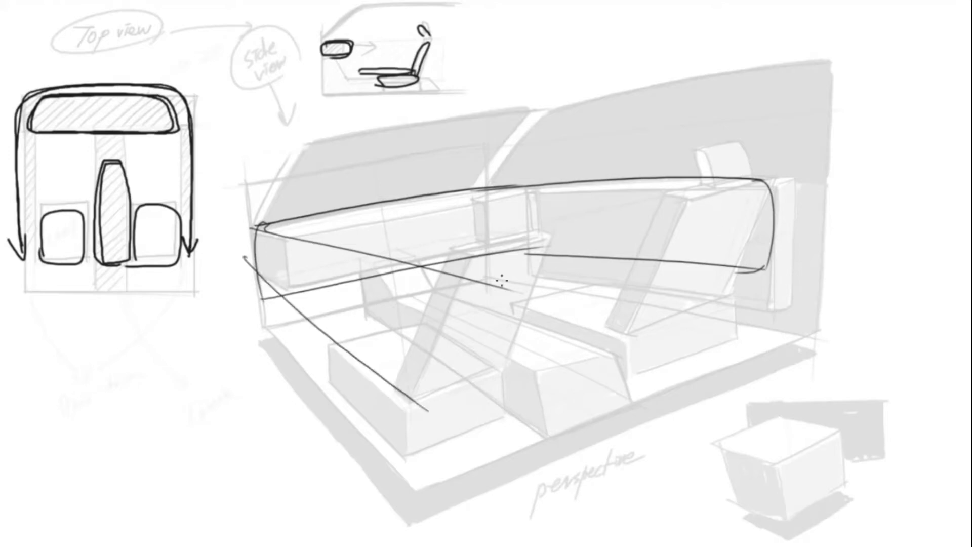
left_click_drag(442, 274, 465, 434)
Step: Draw the rounded dashboard volume inside the band, with its curved ends and a cross-section line around its middle
left_click_drag(283, 234, 531, 200)
left_click_drag(470, 196, 470, 242)
key("ctrl+z")
left_click_drag(470, 197, 479, 245)
left_click_drag(540, 228, 283, 279)
left_click_drag(267, 236, 277, 275)
left_click_drag(387, 209, 428, 253)
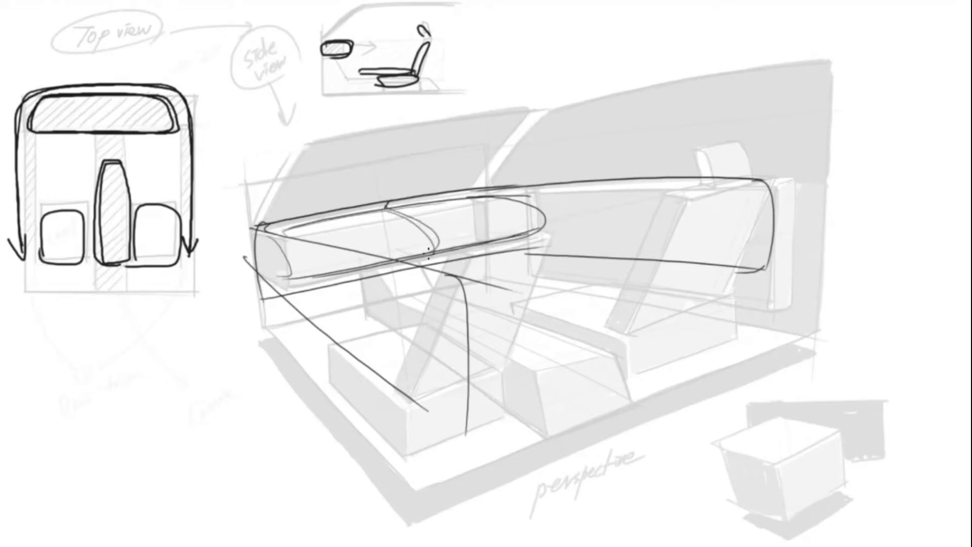
Step: Sketch the door trim's inner contour, a cross-section line and a rounded armrest recess in the perspective view
left_click_drag(635, 201, 623, 260)
left_click_drag(538, 191, 740, 246)
left_click_drag(579, 235, 729, 218)
left_click_drag(600, 214, 720, 242)
mouse_move(722, 217)
left_mouse_down()
mouse_move(731, 241)
mouse_move(590, 245)
left_mouse_up()
left_click_drag(602, 213, 681, 248)
left_click_drag(677, 212, 625, 252)
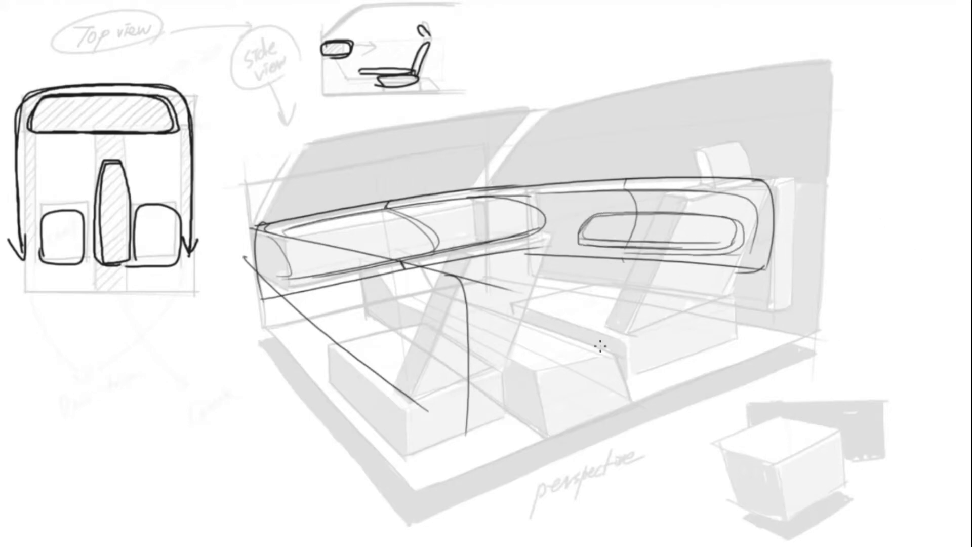
Step: Sketch the tapered, rounded top surface of the centre console with its inner contour line
left_click_drag(614, 343, 536, 365)
mouse_move(434, 312)
left_mouse_down()
mouse_move(623, 334)
mouse_move(585, 364)
left_mouse_up()
mouse_move(468, 304)
left_mouse_down()
mouse_move(531, 364)
mouse_move(570, 363)
mouse_move(586, 340)
mouse_move(593, 359)
left_mouse_up()
left_click_drag(434, 313, 504, 299)
mouse_move(478, 304)
left_mouse_down()
mouse_move(599, 325)
mouse_move(609, 340)
mouse_move(569, 319)
mouse_move(599, 329)
left_mouse_up()
key("e")
left_click_drag(592, 325, 556, 315)
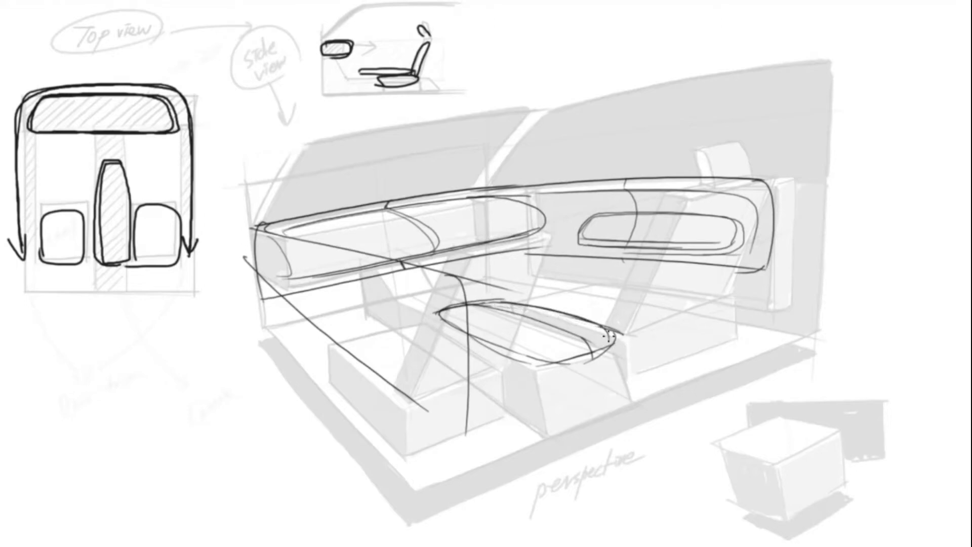
Step: Complete the console body with a rounded rear lip, curved vertical edges and a base outline on the floor
left_click_drag(615, 335, 528, 362)
mouse_move(592, 355)
left_mouse_down()
mouse_move(516, 367)
mouse_move(553, 420)
left_mouse_up()
left_click_drag(613, 344, 629, 400)
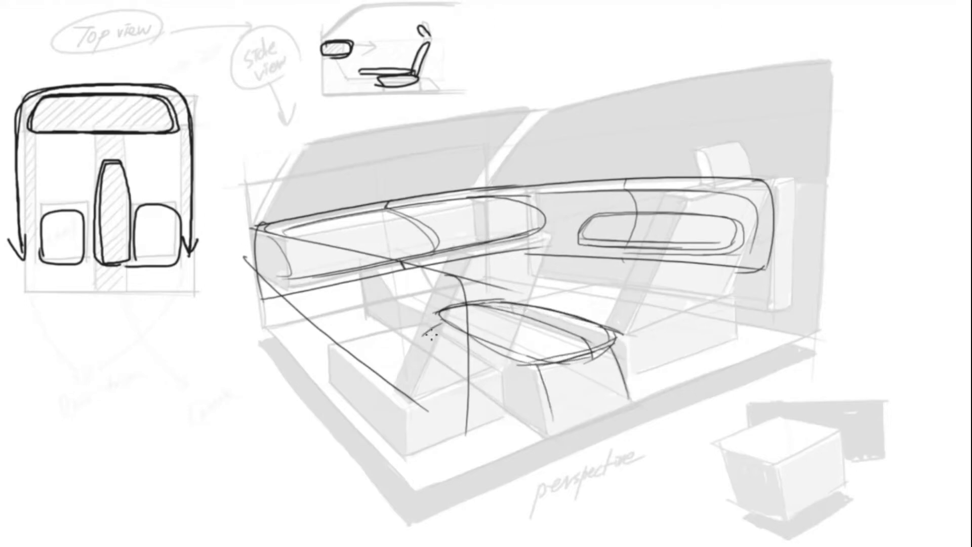
mouse_move(424, 334)
left_mouse_down()
mouse_move(562, 428)
mouse_move(624, 391)
left_mouse_up()
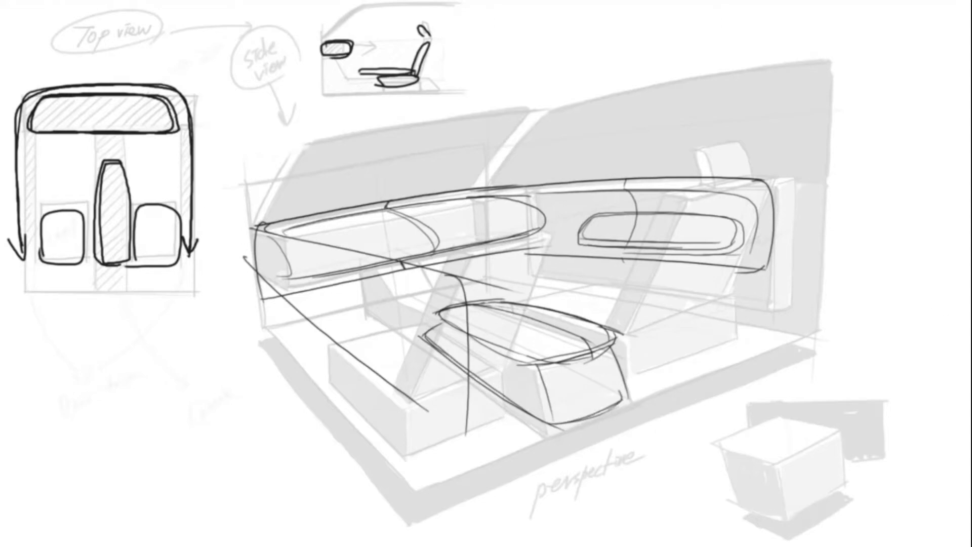
Step: Sketch the rounded cushion outlines of both seats, one on each side of the centre console
left_click_drag(721, 344, 653, 363)
left_click_drag(711, 306, 619, 335)
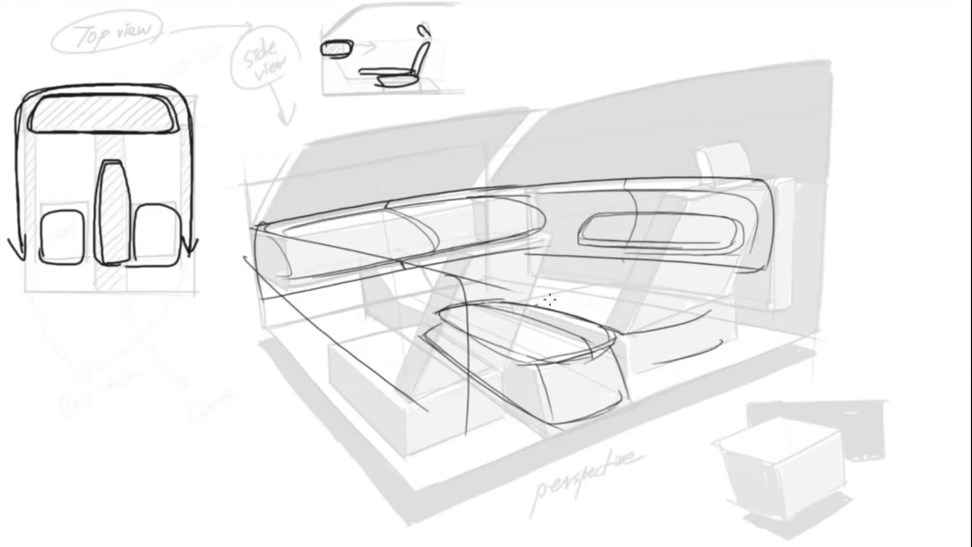
mouse_move(538, 306)
left_mouse_down()
mouse_move(723, 303)
mouse_move(636, 330)
left_mouse_up()
left_click_drag(335, 350, 406, 334)
left_click_drag(506, 369, 388, 406)
left_click_drag(340, 348, 409, 408)
mouse_move(417, 338)
left_mouse_down()
mouse_move(458, 327)
mouse_move(507, 374)
left_mouse_up()
left_click_drag(503, 371, 494, 385)
Step: Draw the curved backrest of the seat next to the door and the lower contours of its base
mouse_move(651, 319)
left_mouse_down()
mouse_move(730, 295)
mouse_move(763, 175)
mouse_move(748, 253)
left_mouse_up()
left_click_drag(651, 326, 770, 210)
left_click_drag(744, 172, 701, 349)
left_click_drag(731, 306, 628, 379)
left_click_drag(611, 370, 571, 385)
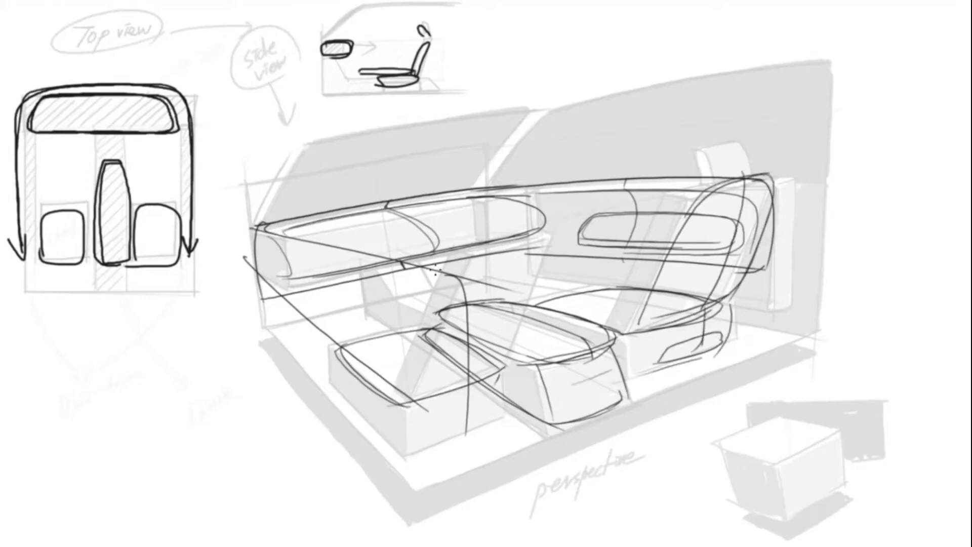
Step: Draw the curved backrest of the nearer seat and add oval headrests above both backrests
left_click_drag(407, 400, 470, 249)
left_click_drag(466, 241, 501, 375)
mouse_move(749, 161)
left_mouse_down()
mouse_move(760, 155)
mouse_move(749, 166)
left_mouse_up()
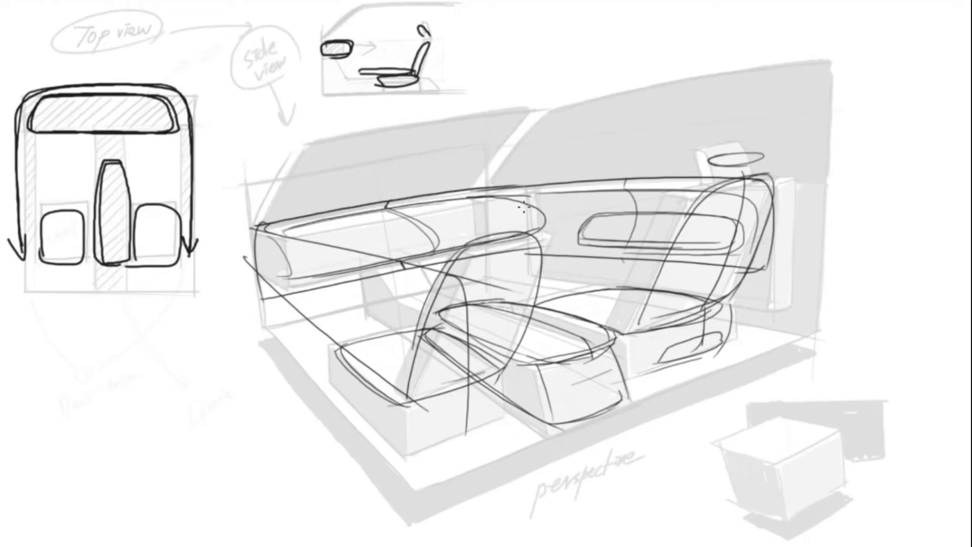
left_click_drag(521, 203, 528, 210)
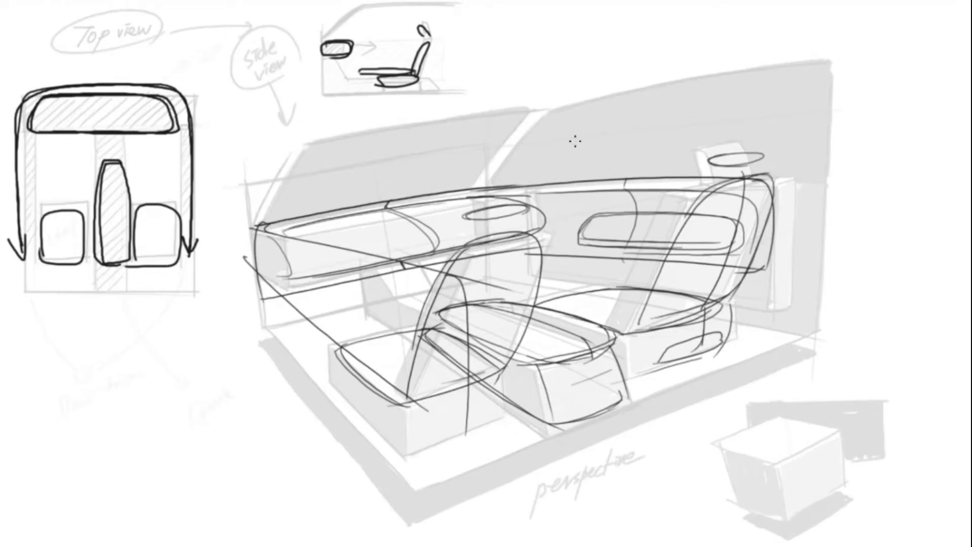
Step: Outline the cabin shell with the beltline, the door's rear edge, the floor edges and the far-left windshield pillar
mouse_move(258, 222)
left_mouse_down()
mouse_move(494, 178)
mouse_move(806, 169)
mouse_move(807, 337)
left_mouse_up()
left_click_drag(837, 168, 834, 343)
left_click_drag(413, 493, 802, 347)
left_click_drag(266, 327, 425, 500)
mouse_move(253, 291)
left_mouse_down()
mouse_move(273, 343)
mouse_move(250, 232)
mouse_move(301, 144)
left_mouse_up()
left_click_drag(248, 232, 298, 146)
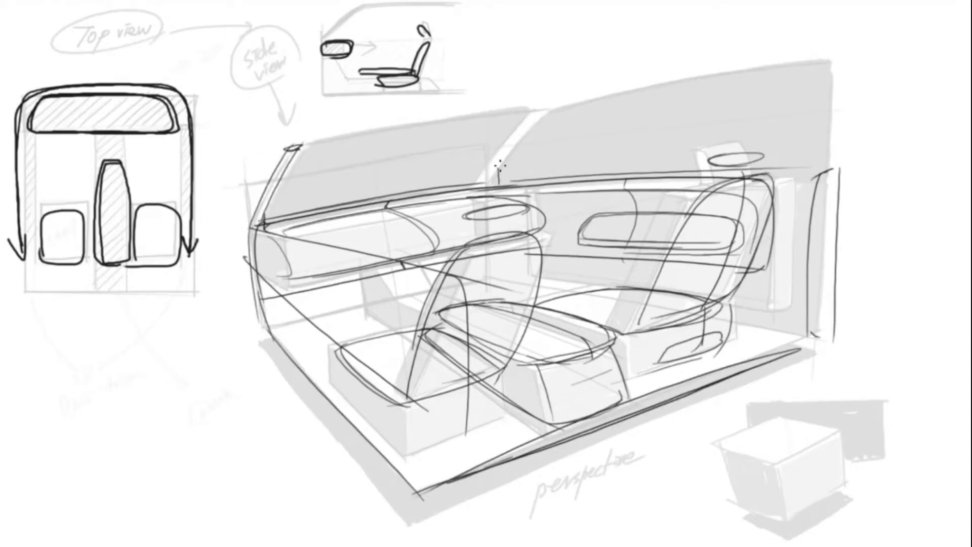
Step: Draw the windshield pillar beside the door and reinforce the door's beltline and the windshield's lower edge
left_click_drag(500, 167, 540, 113)
mouse_move(531, 112)
left_mouse_down()
mouse_move(470, 184)
mouse_move(548, 110)
left_mouse_up()
mouse_move(521, 115)
left_mouse_down()
mouse_move(470, 184)
mouse_move(543, 111)
left_mouse_up()
mouse_move(529, 133)
left_mouse_down()
mouse_move(506, 176)
mouse_move(838, 166)
left_mouse_up()
left_click_drag(470, 178, 259, 221)
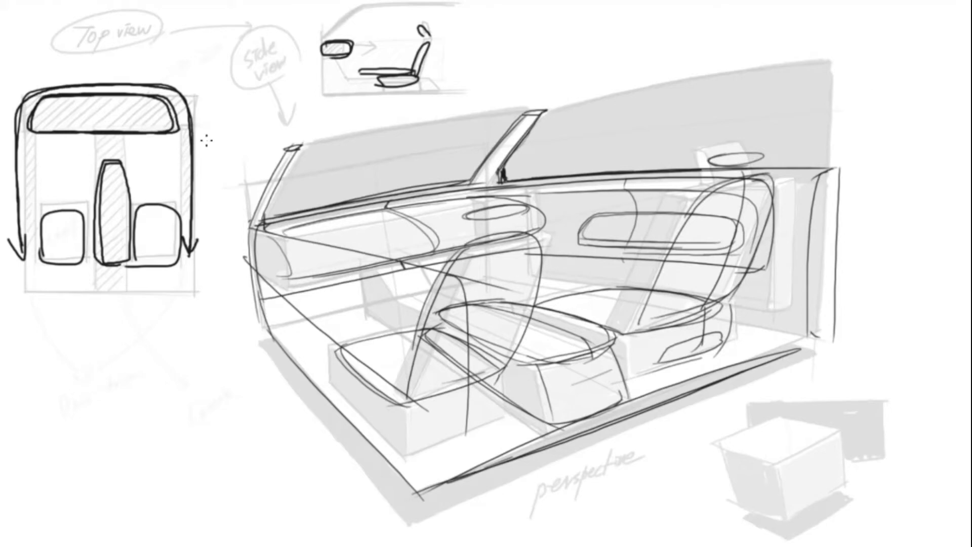
Step: Set the foreground colour to light grey c1c1c1 and choose a brush for shading
key("n")
left_click_drag(428, 204, 428, 188)
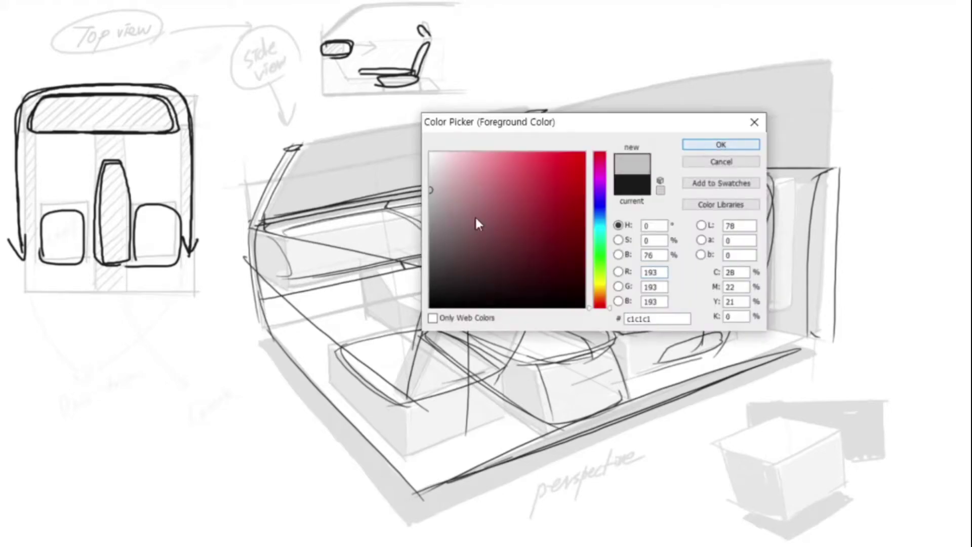
key("Return")
right_click(574, 220)
right_click(574, 220)
left_click(555, 249)
Step: Shade the band below the beltline and the lower, rounded part of the dashboard in light grey
mouse_move(357, 254)
left_mouse_down()
mouse_move(549, 223)
mouse_move(347, 255)
left_mouse_up()
mouse_move(274, 226)
left_mouse_down()
mouse_move(461, 191)
mouse_move(672, 182)
left_mouse_up()
left_click_drag(528, 200, 673, 192)
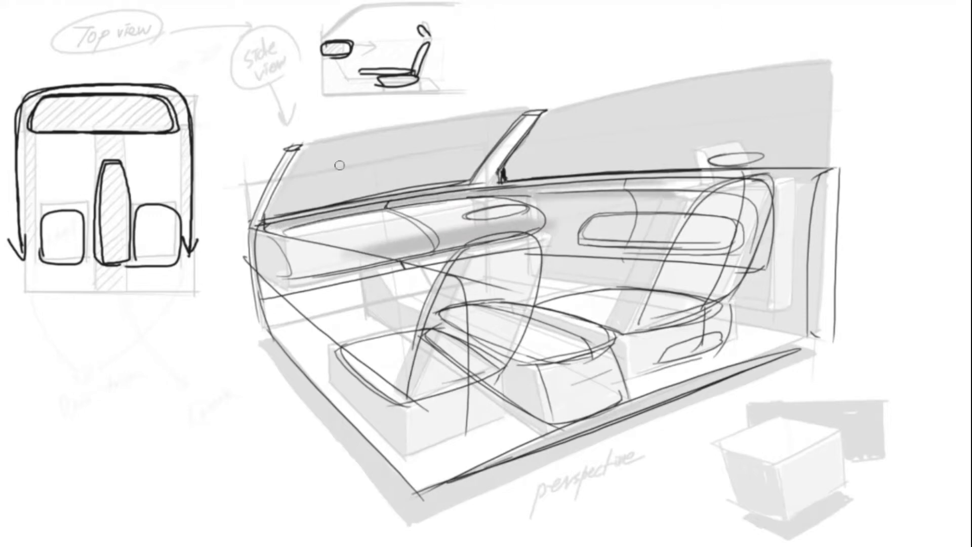
left_click_drag(284, 223, 471, 193)
left_click_drag(357, 255, 546, 224)
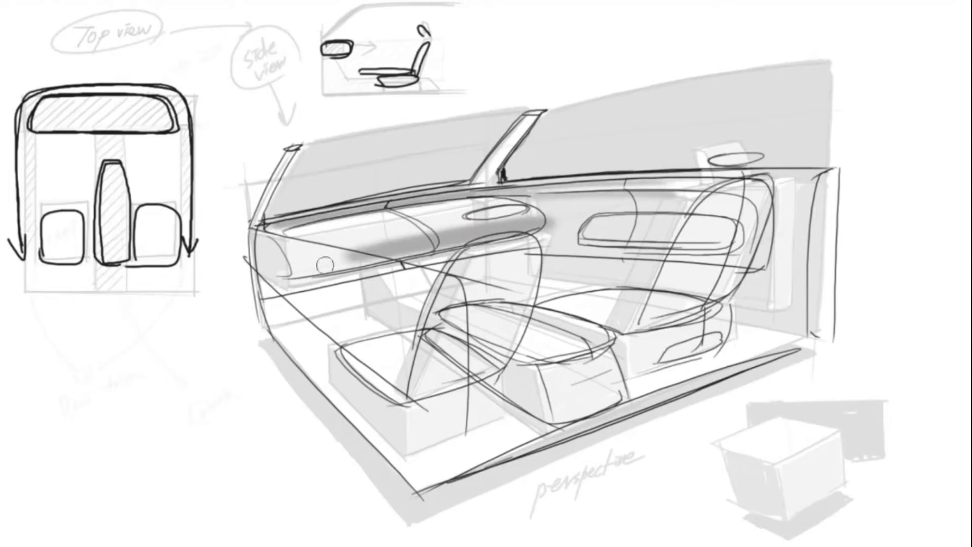
left_click_drag(290, 277, 509, 237)
left_click_drag(509, 237, 457, 246)
Step: Shade both seats, the rear face of the console, the door's rear edge and the floor edge in grey
mouse_move(754, 192)
left_mouse_down()
mouse_move(652, 313)
mouse_move(739, 203)
mouse_move(713, 278)
mouse_move(628, 365)
left_mouse_up()
mouse_move(399, 405)
left_mouse_down()
mouse_move(404, 435)
mouse_move(440, 385)
mouse_move(487, 258)
mouse_move(445, 389)
mouse_move(526, 263)
mouse_move(627, 420)
left_mouse_up()
mouse_move(820, 175)
left_mouse_down()
mouse_move(823, 349)
mouse_move(544, 418)
left_mouse_up()
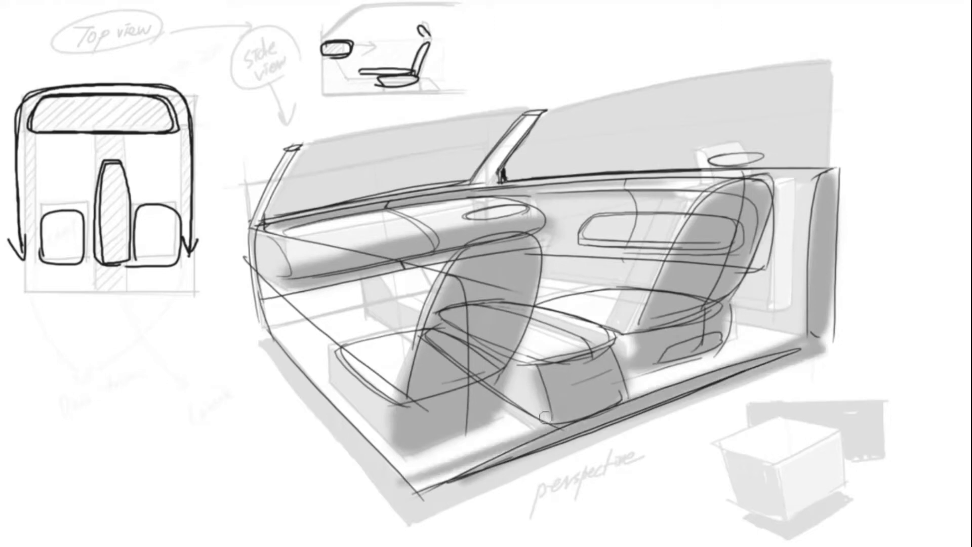
Step: Set the foreground colour to darker grey 7e7e7e and deepen the shadow beneath the beltline along the dashboard and door
key("n")
left_click(430, 231)
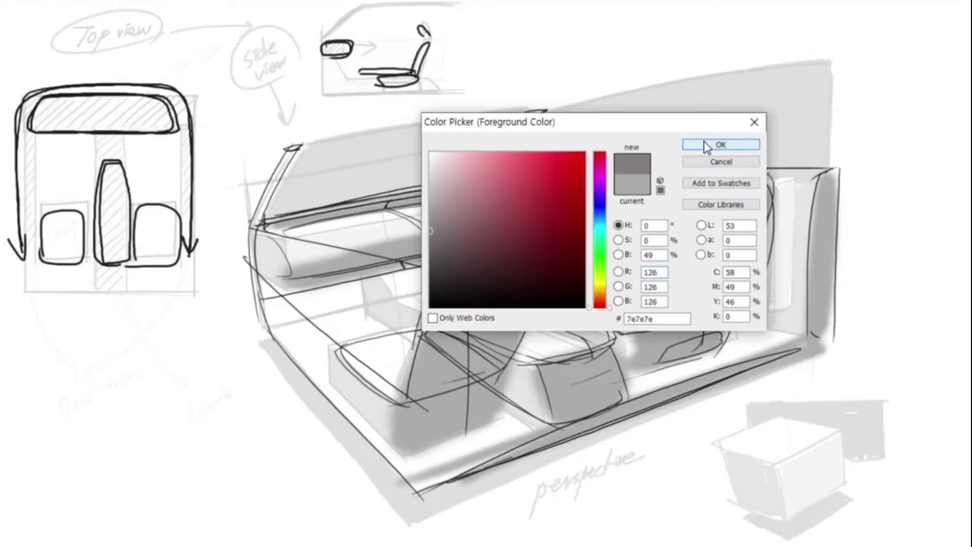
left_click(706, 145)
mouse_move(283, 224)
left_mouse_down()
mouse_move(453, 194)
mouse_move(657, 183)
left_mouse_up()
left_click_drag(508, 197, 693, 196)
left_click_drag(566, 187, 647, 184)
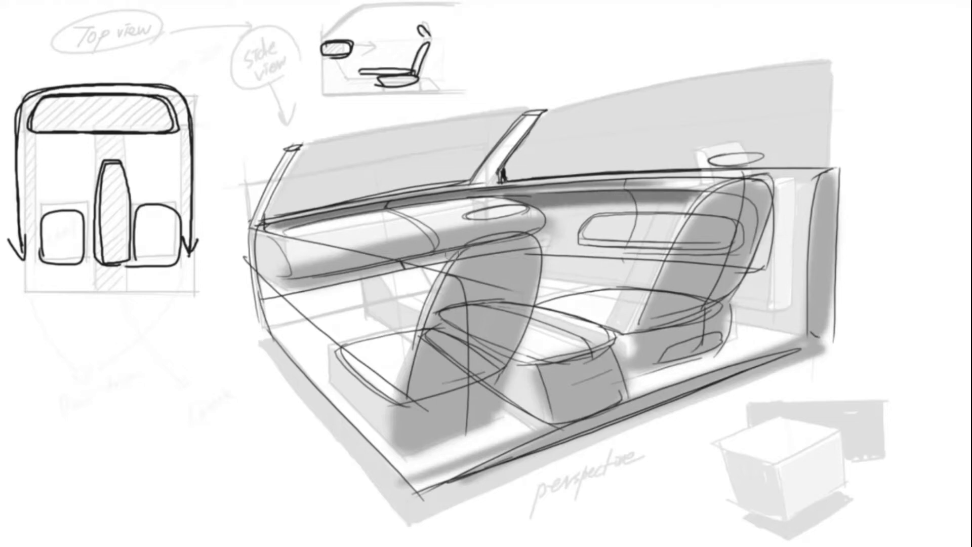
Step: Add darker grey shading to the dashboard's underside, the lower door trim, the side faces of both seats and the headrests
mouse_move(279, 283)
left_mouse_down()
mouse_move(451, 261)
mouse_move(408, 402)
left_mouse_up()
mouse_move(336, 360)
left_mouse_down()
mouse_move(364, 441)
mouse_move(339, 364)
mouse_move(403, 441)
mouse_move(417, 352)
left_mouse_up()
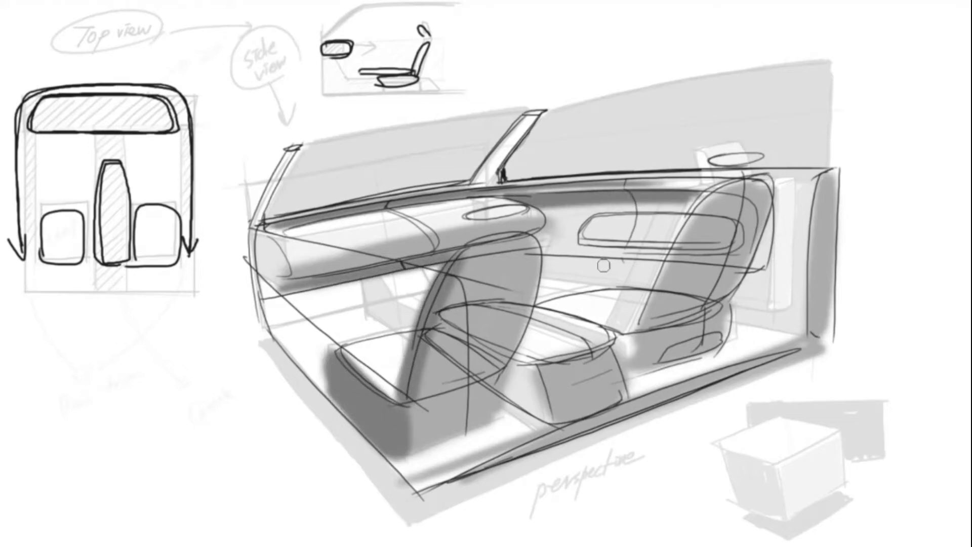
mouse_move(549, 263)
left_mouse_down()
mouse_move(658, 272)
mouse_move(641, 284)
left_mouse_up()
left_click_drag(701, 195, 630, 324)
left_click_drag(711, 161, 721, 164)
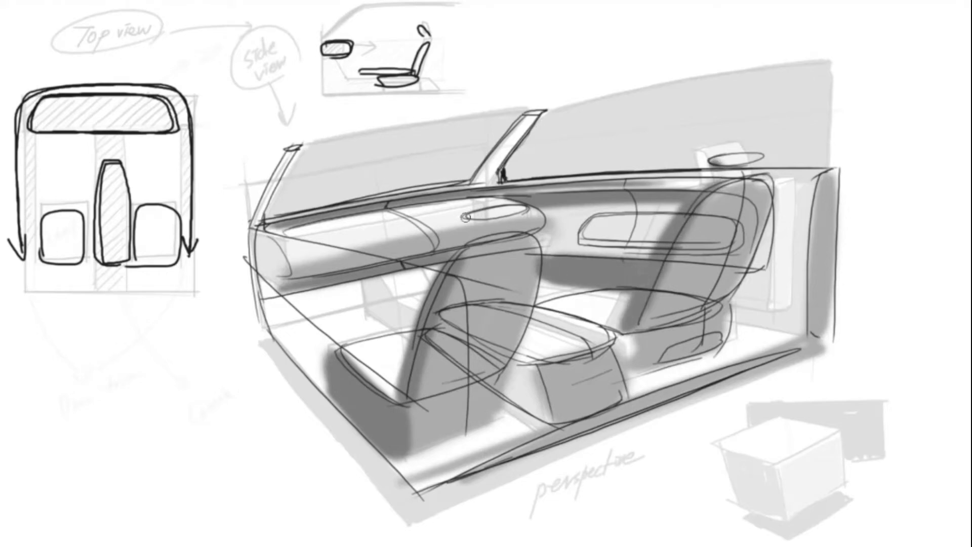
left_click_drag(466, 217, 522, 211)
left_click_drag(622, 335, 627, 375)
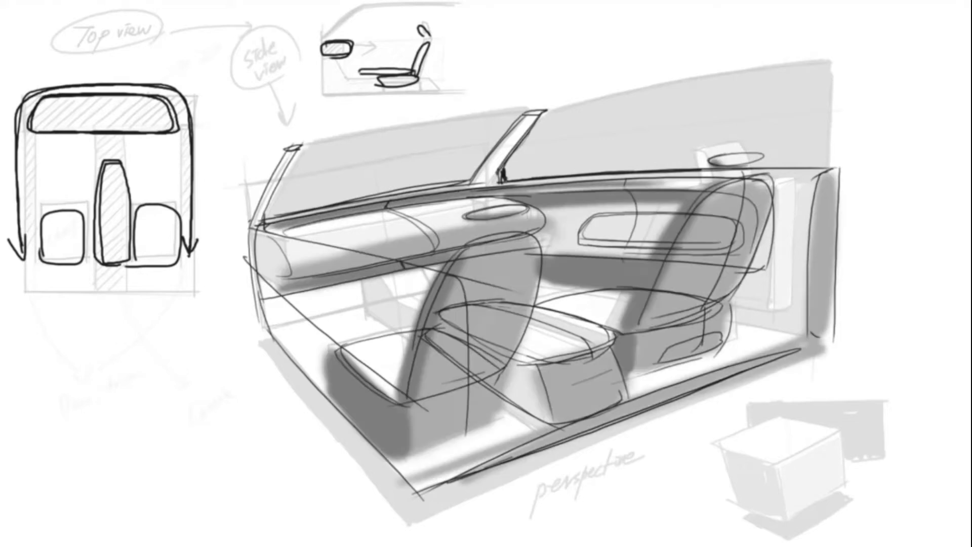
Step: On a fresh faded template, sketch a T-shaped dashboard with a rounded front edge and central extension in the top view
left_click_drag(19, 130, 196, 128)
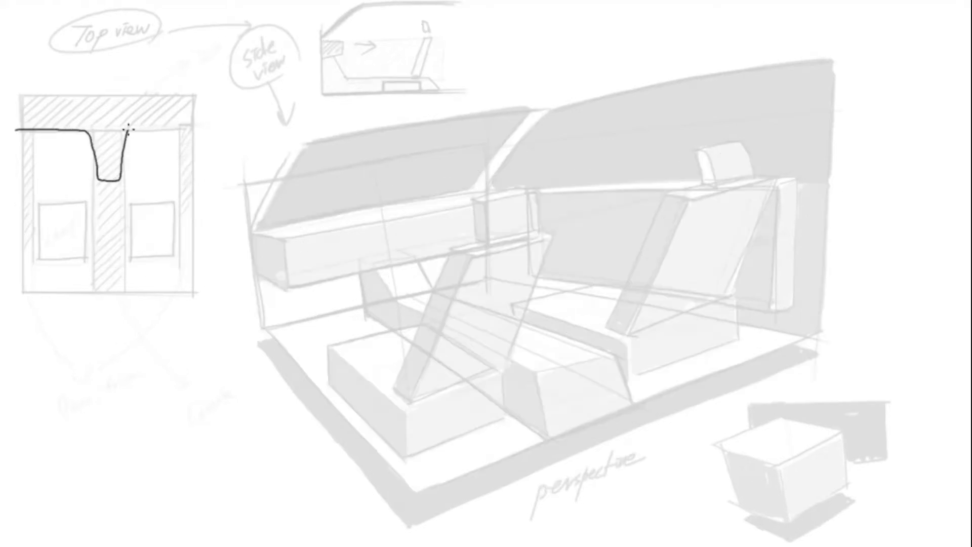
mouse_move(159, 130)
left_mouse_down()
mouse_move(101, 177)
mouse_move(19, 129)
mouse_move(186, 109)
left_mouse_up()
left_click_drag(14, 131, 189, 107)
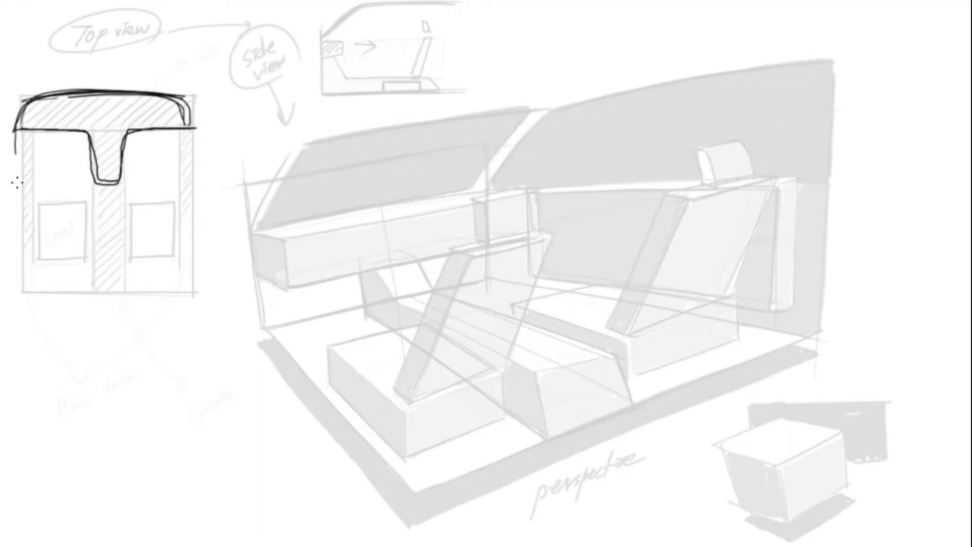
Step: Sketch contoured door trims along both sides of the top view and a rounded, separate console between the seats
left_click_drag(17, 182, 23, 260)
mouse_move(20, 126)
left_mouse_down()
mouse_move(33, 162)
mouse_move(20, 265)
left_mouse_up()
mouse_move(188, 102)
left_mouse_down()
mouse_move(191, 254)
mouse_move(179, 276)
left_mouse_up()
mouse_move(181, 130)
left_mouse_down()
mouse_move(173, 179)
mouse_move(192, 259)
left_mouse_up()
left_click_drag(191, 124, 192, 186)
left_click_drag(107, 206, 96, 277)
mouse_move(100, 207)
left_mouse_down()
mouse_move(97, 279)
mouse_move(123, 265)
left_mouse_up()
left_click_drag(108, 205, 119, 289)
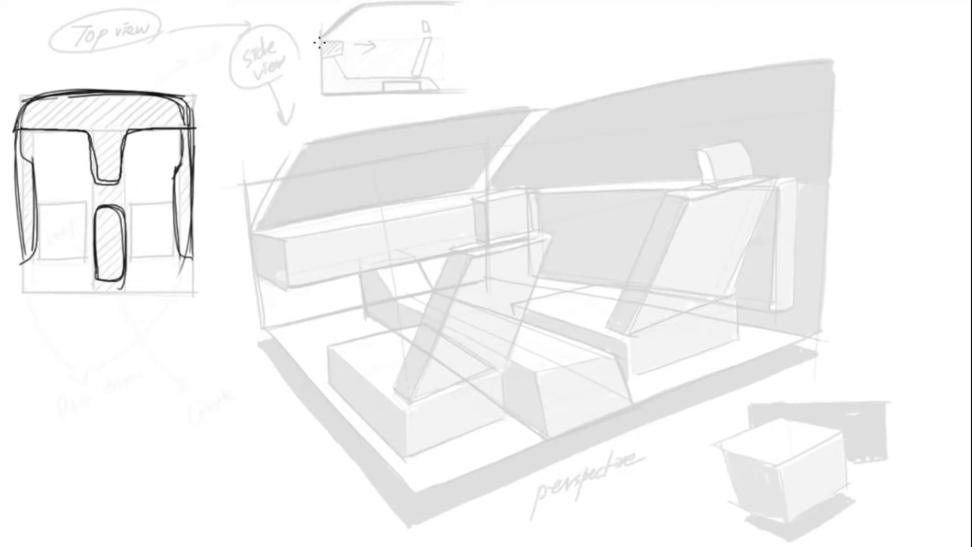
Step: Sketch a rounded dashboard section with a protruding lower ledge in the side view
mouse_move(320, 42)
left_mouse_down()
mouse_move(352, 60)
mouse_move(319, 65)
mouse_move(320, 41)
left_mouse_up()
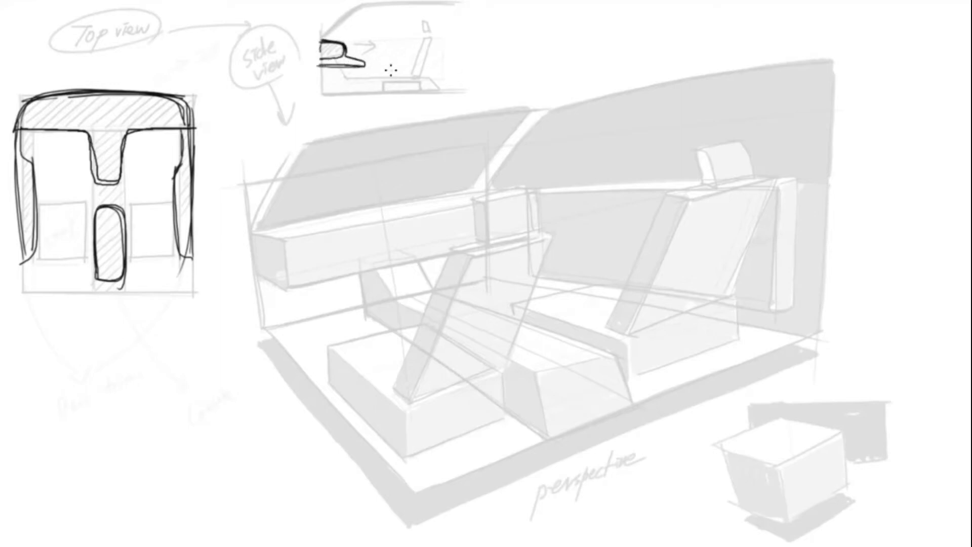
left_click_drag(250, 230, 500, 190)
left_click_drag(358, 204, 405, 236)
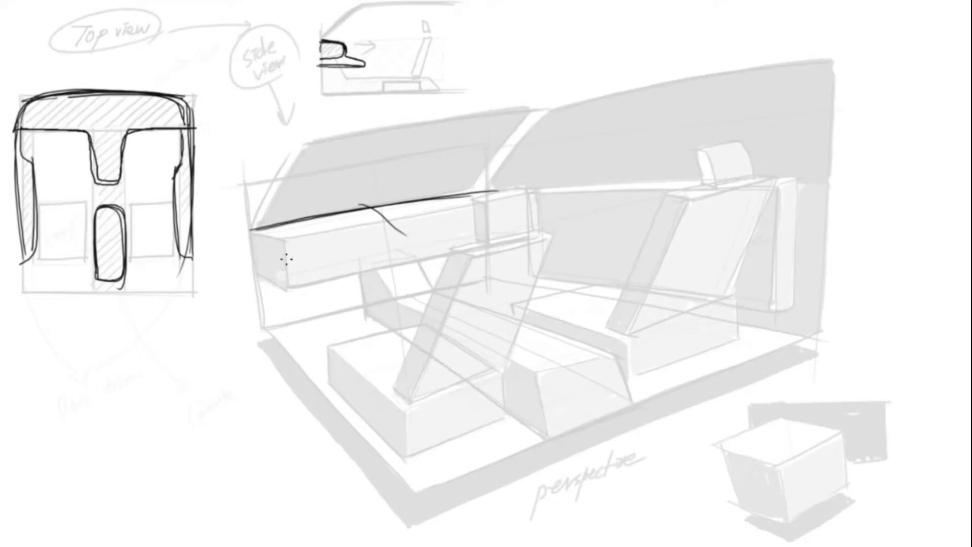
key("ctrl+z")
key("ctrl+z")
Step: Sketch the dashboard's long edges, a rounded centre section line and lengthwise contour lines in the perspective view
left_click_drag(287, 283, 486, 244)
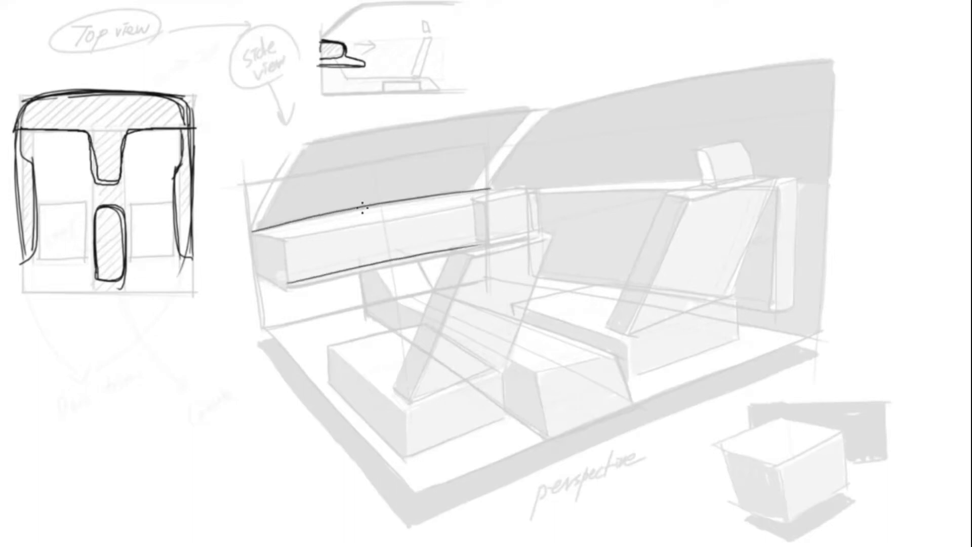
left_click_drag(358, 207, 419, 223)
mouse_move(415, 228)
left_mouse_down()
mouse_move(417, 255)
mouse_move(390, 263)
left_mouse_up()
left_click_drag(293, 254, 486, 218)
left_click_drag(296, 268, 524, 228)
Step: Sketch a tapered central extension projecting from beneath the dashboard and reinforce the dashboard's lower edge
left_click_drag(404, 252, 441, 288)
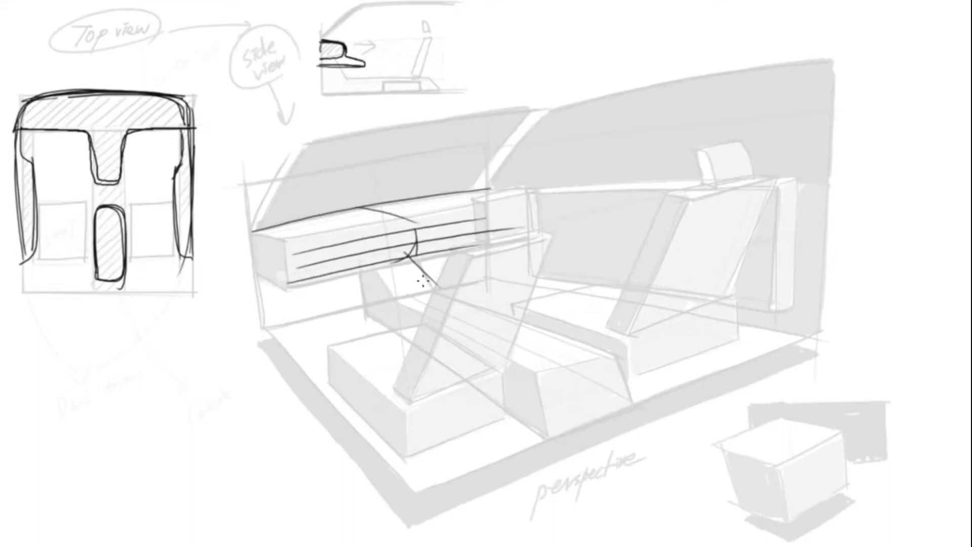
left_click_drag(372, 260, 440, 302)
mouse_move(425, 253)
left_mouse_down()
mouse_move(466, 297)
mouse_move(435, 305)
mouse_move(466, 298)
left_mouse_up()
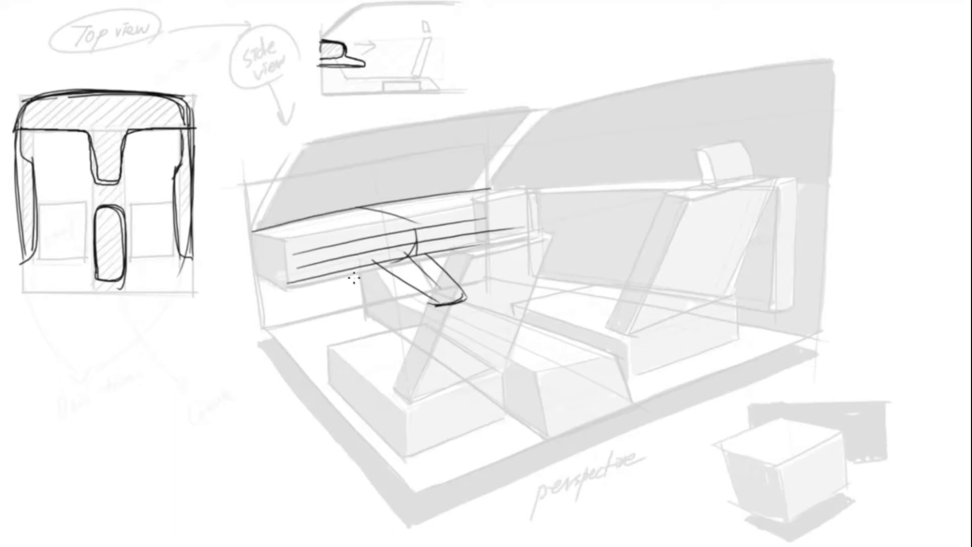
left_click_drag(346, 270, 434, 306)
left_click_drag(299, 279, 551, 238)
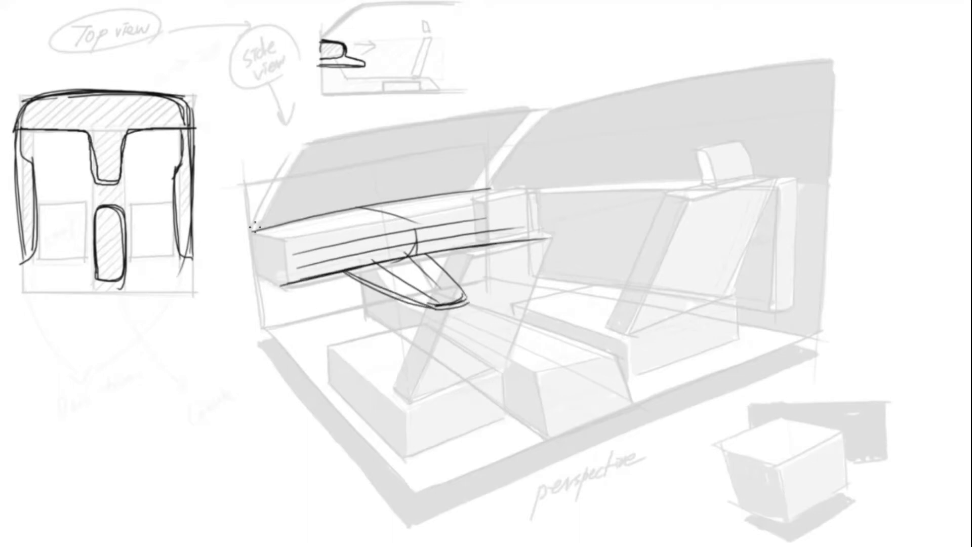
Step: Strengthen the dashboard's upper edge and close both of its ends with rounded sections
mouse_move(245, 234)
left_mouse_down()
mouse_move(516, 190)
mouse_move(546, 210)
left_mouse_up()
left_click_drag(530, 205, 504, 243)
left_click_drag(246, 231, 293, 258)
mouse_move(295, 253)
left_mouse_down()
mouse_move(294, 273)
mouse_move(250, 284)
left_mouse_up()
left_click_drag(246, 233, 255, 299)
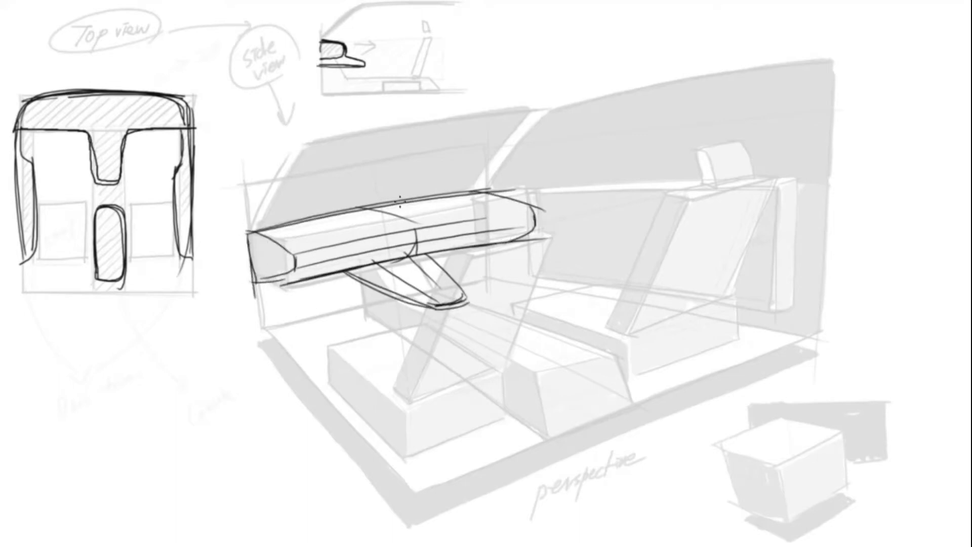
Step: Extend the dashboard lines into the far door with a beltline and a long tapered recess
left_click_drag(515, 205, 703, 216)
mouse_move(527, 223)
left_mouse_down()
mouse_move(703, 218)
mouse_move(654, 224)
left_mouse_up()
left_click_drag(471, 192, 724, 197)
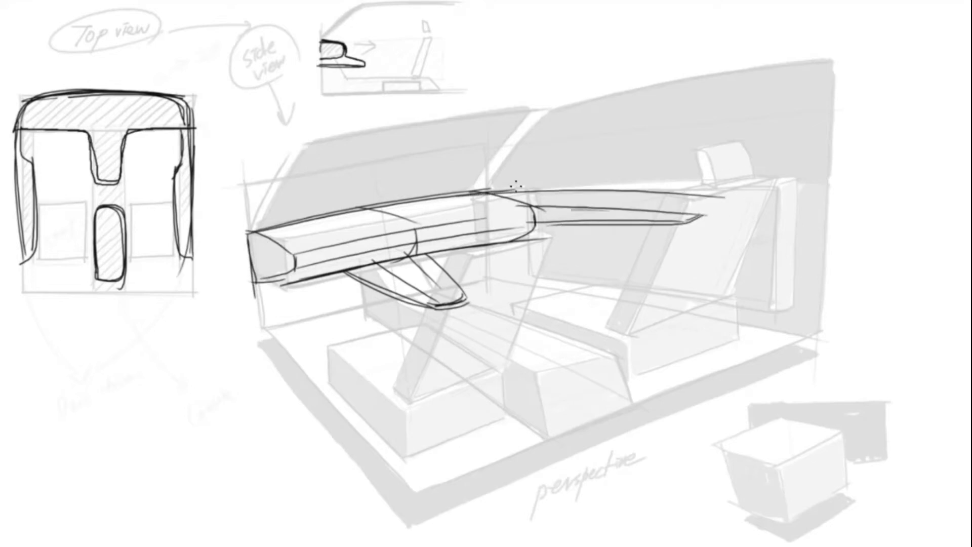
Step: Outline the far door trim with a rounded rear end and stepped lower edge, and reinforce its beltline
mouse_move(501, 189)
left_mouse_down()
mouse_move(802, 205)
mouse_move(765, 263)
left_mouse_up()
left_click_drag(764, 264, 616, 263)
left_click_drag(754, 268, 787, 239)
left_click_drag(512, 235, 637, 261)
left_click_drag(577, 238, 783, 273)
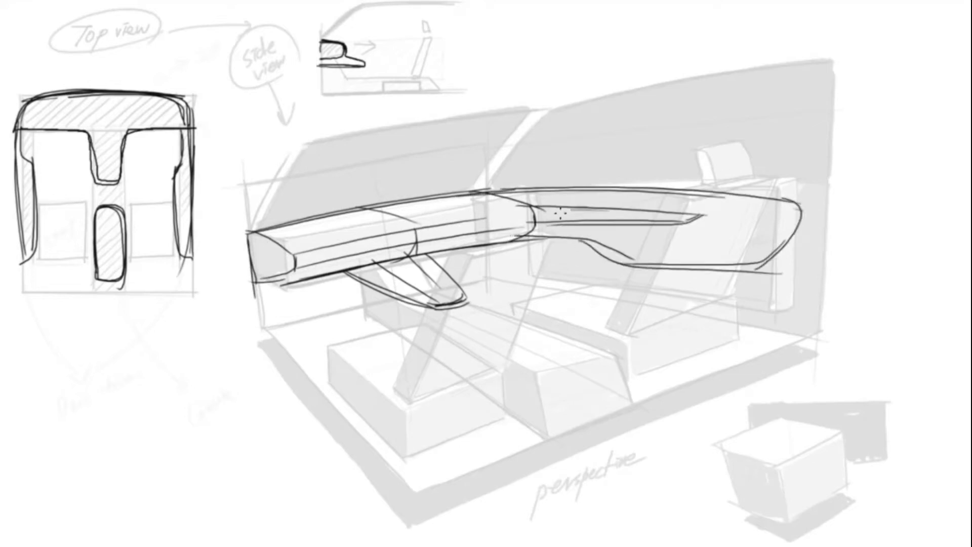
left_click_drag(476, 192, 810, 198)
Step: Sketch the near door trim sweeping back from the dashboard, with a beltline, curved lower edges and a rounded rear end
mouse_move(239, 220)
left_mouse_down()
mouse_move(419, 315)
mouse_move(392, 388)
left_mouse_up()
left_click_drag(242, 279, 314, 308)
left_click_drag(257, 284, 311, 357)
left_click_drag(292, 299, 451, 421)
left_click_drag(284, 331, 421, 421)
left_click_drag(225, 214, 441, 303)
left_click_drag(431, 313, 435, 400)
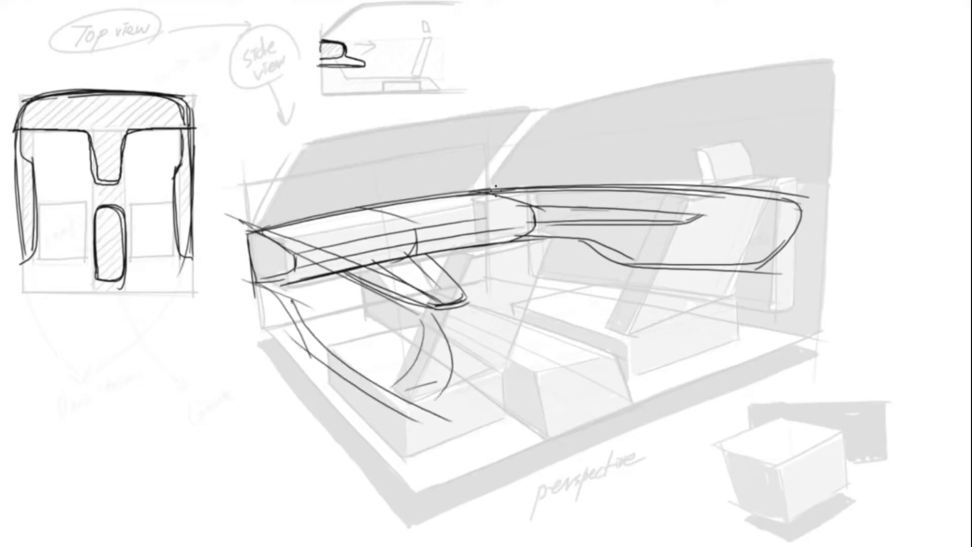
Step: Sketch both windscreen pillars, the arched windscreen top and the far side window's roofline
mouse_move(494, 192)
left_mouse_down()
mouse_move(565, 97)
mouse_move(834, 55)
left_mouse_up()
mouse_move(568, 102)
left_mouse_down()
mouse_move(833, 62)
mouse_move(466, 187)
left_mouse_up()
left_click_drag(544, 101, 469, 179)
left_click_drag(311, 139, 267, 223)
left_click_drag(305, 148, 255, 239)
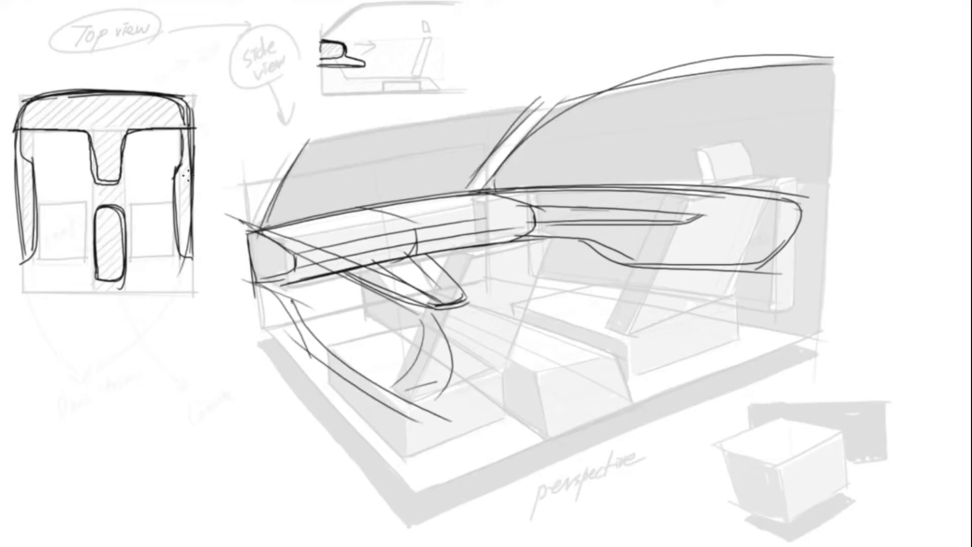
left_click_drag(267, 158, 544, 107)
left_click_drag(296, 129, 241, 249)
left_click_drag(291, 137, 246, 231)
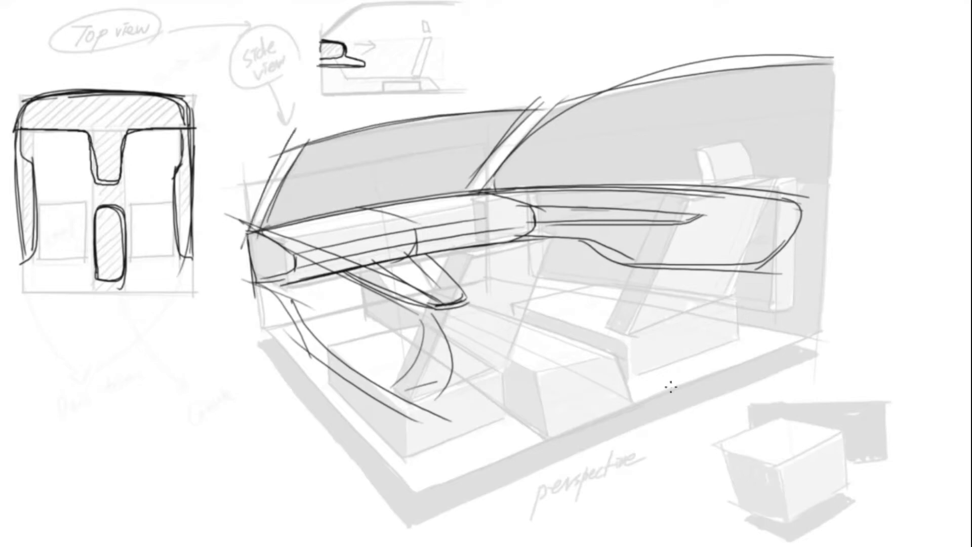
Step: Sketch the centre console's rounded elongated top with an inset surface and a thick rim between the seats
mouse_move(483, 317)
left_mouse_down()
mouse_move(445, 328)
mouse_move(615, 362)
mouse_move(459, 323)
left_mouse_up()
mouse_move(534, 369)
left_mouse_down()
mouse_move(452, 333)
mouse_move(547, 392)
mouse_move(535, 368)
left_mouse_up()
left_click_drag(536, 369, 607, 354)
left_click_drag(547, 392, 618, 361)
left_click_drag(534, 373, 584, 367)
left_click_drag(526, 316, 446, 323)
left_click_drag(448, 321, 623, 356)
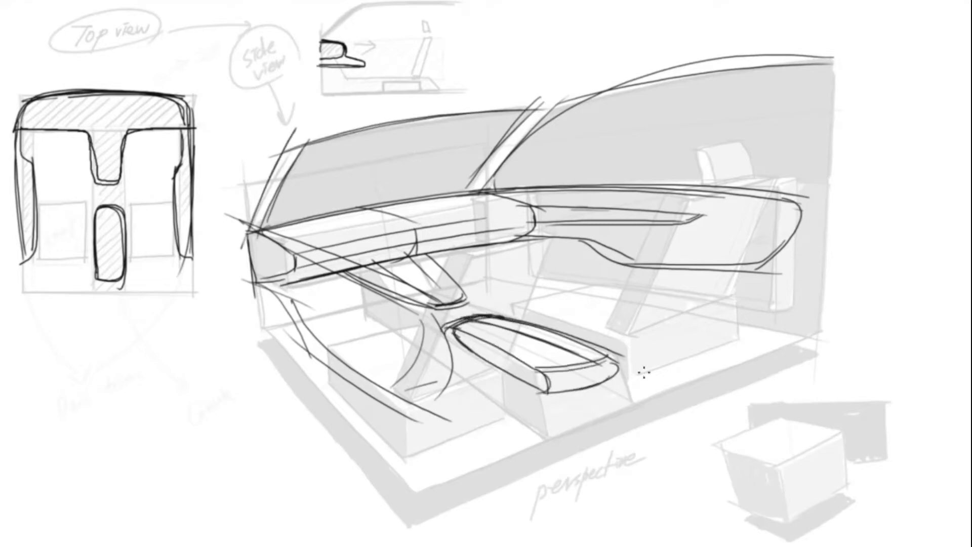
Step: Draw the centre console's rear face, side and base beneath its rounded top
left_click_drag(543, 391, 553, 432)
left_click_drag(612, 376, 622, 407)
left_click_drag(553, 432, 622, 421)
left_click_drag(535, 439, 628, 417)
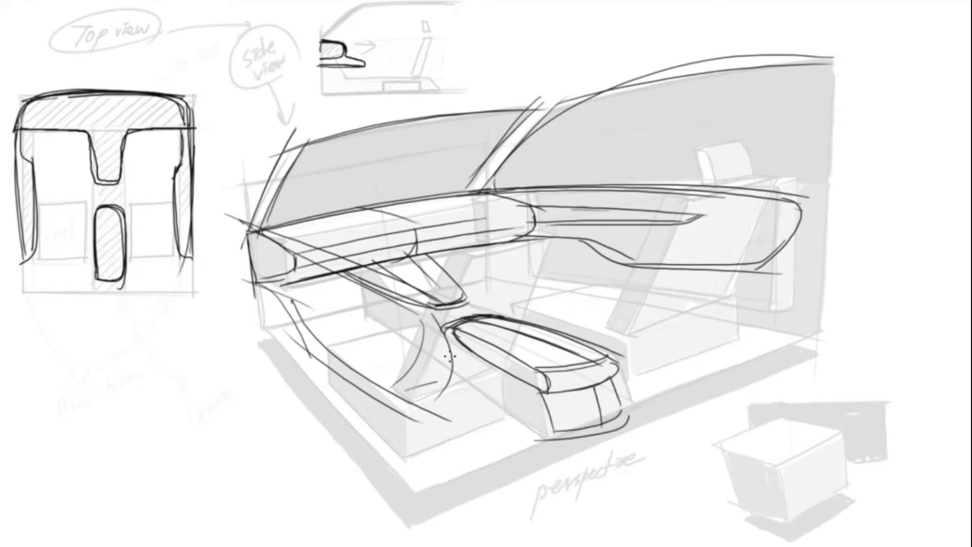
left_click_drag(446, 347, 556, 444)
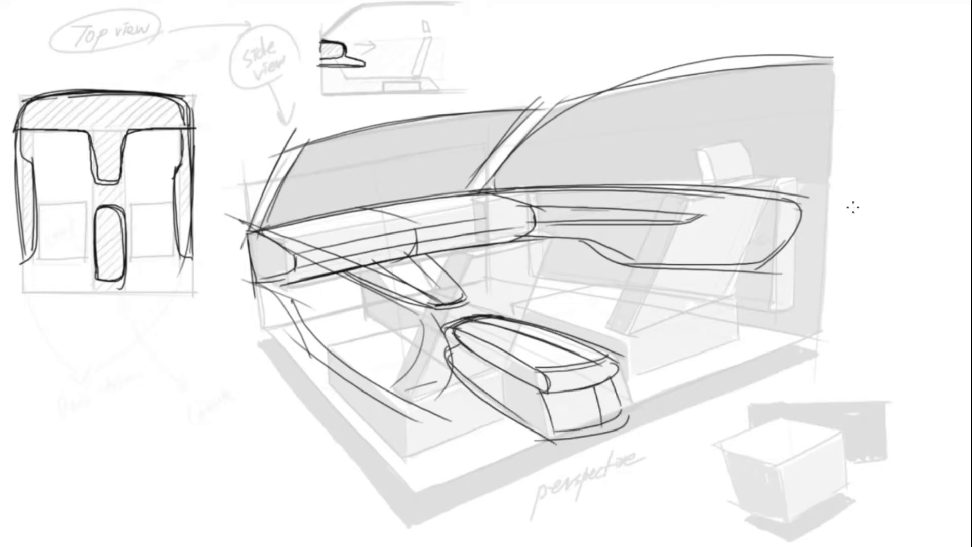
Step: Sketch the far seat's rounded cushion with its front bolster and side thickness
left_click_drag(719, 306, 632, 338)
mouse_move(522, 302)
left_mouse_down()
mouse_move(633, 334)
mouse_move(719, 307)
mouse_move(523, 321)
left_mouse_up()
mouse_move(601, 321)
left_mouse_down()
mouse_move(640, 360)
mouse_move(619, 360)
left_mouse_up()
left_click_drag(622, 360, 723, 324)
left_click_drag(719, 305, 717, 323)
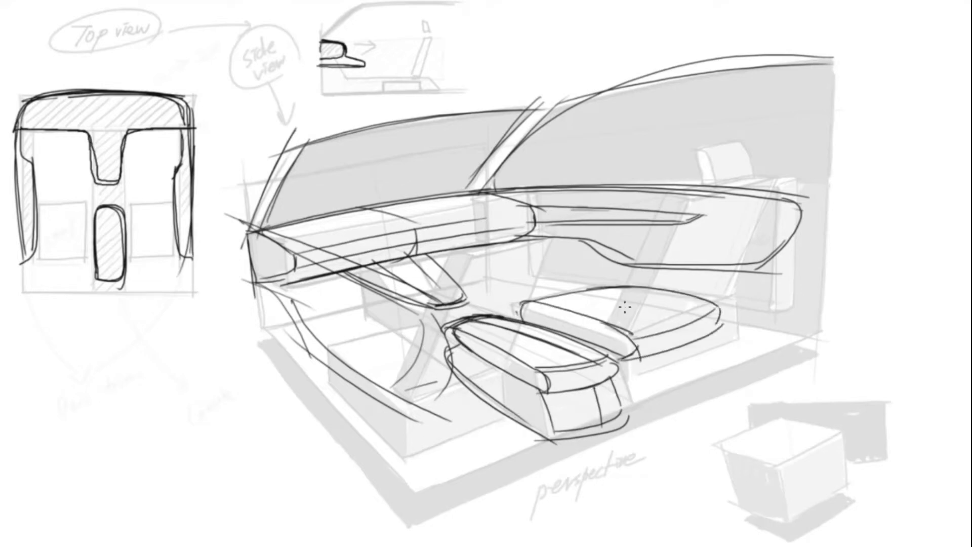
Step: Sketch the far seat's curved, reclined backrest with its side thickness
left_click_drag(631, 339, 770, 218)
left_click_drag(761, 253, 652, 330)
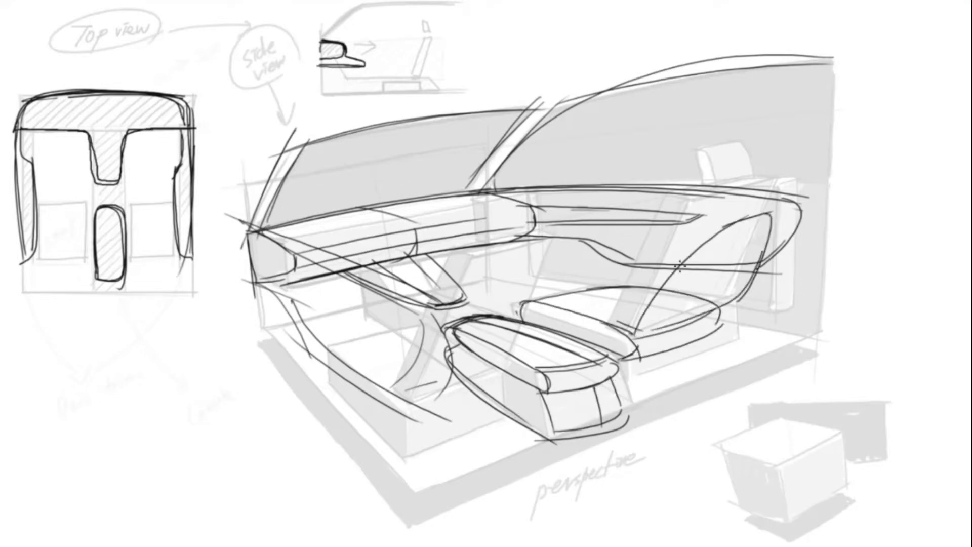
left_click_drag(635, 271, 606, 327)
left_click_drag(606, 322, 703, 244)
left_click_drag(696, 186, 642, 274)
mouse_move(694, 187)
left_mouse_down()
mouse_move(778, 169)
mouse_move(724, 304)
left_mouse_up()
Step: Close the top of the far seat's backrest and sketch a wide wedge-shaped headrest above it
mouse_move(693, 187)
left_mouse_down()
mouse_move(635, 266)
mouse_move(717, 172)
mouse_move(728, 175)
left_mouse_up()
mouse_move(693, 148)
left_mouse_down()
mouse_move(783, 134)
mouse_move(774, 165)
left_mouse_up()
left_click_drag(690, 147, 727, 175)
left_click_drag(719, 142, 790, 145)
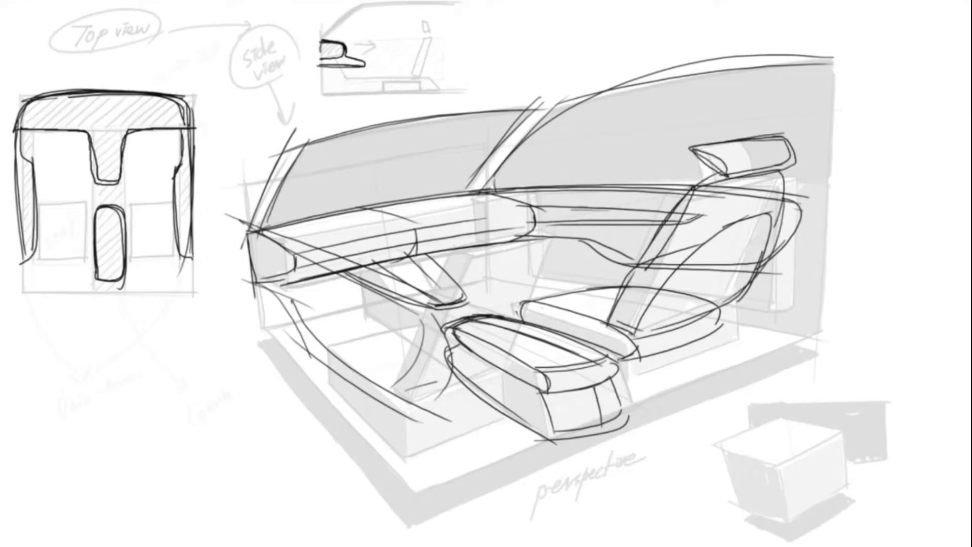
Step: Sketch the near seat's rounded cushion with its base and extend the floor edge line beside it
left_click_drag(328, 346, 397, 413)
left_click_drag(334, 349, 399, 409)
mouse_move(399, 329)
left_mouse_down()
mouse_move(500, 378)
mouse_move(411, 404)
left_mouse_up()
left_click_drag(489, 390, 396, 417)
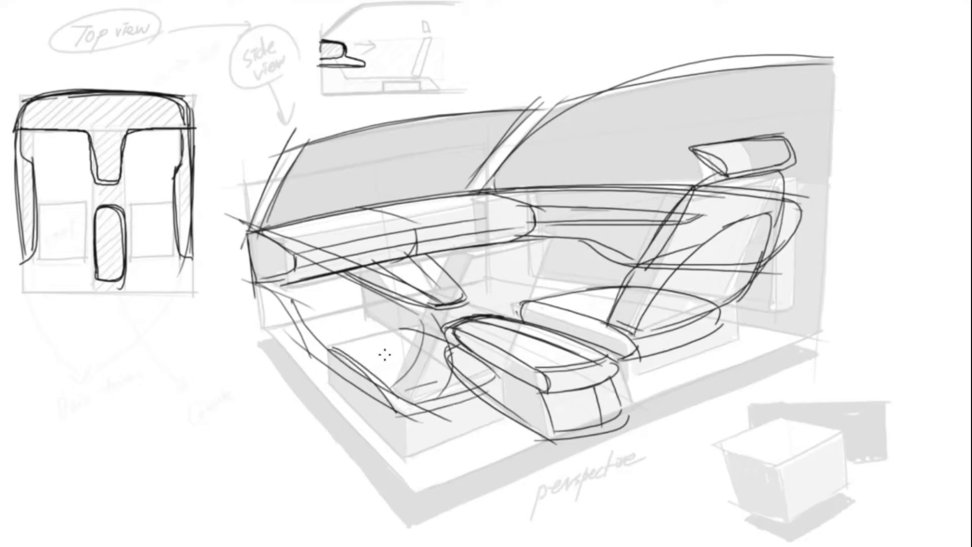
left_click_drag(328, 349, 419, 325)
left_click_drag(501, 382, 395, 443)
left_click_drag(311, 356, 394, 486)
Step: Sketch the near seat's reclined backrest and the start of its headrest
left_click_drag(430, 250, 390, 411)
left_click_drag(561, 212, 449, 234)
left_click_drag(529, 305, 433, 402)
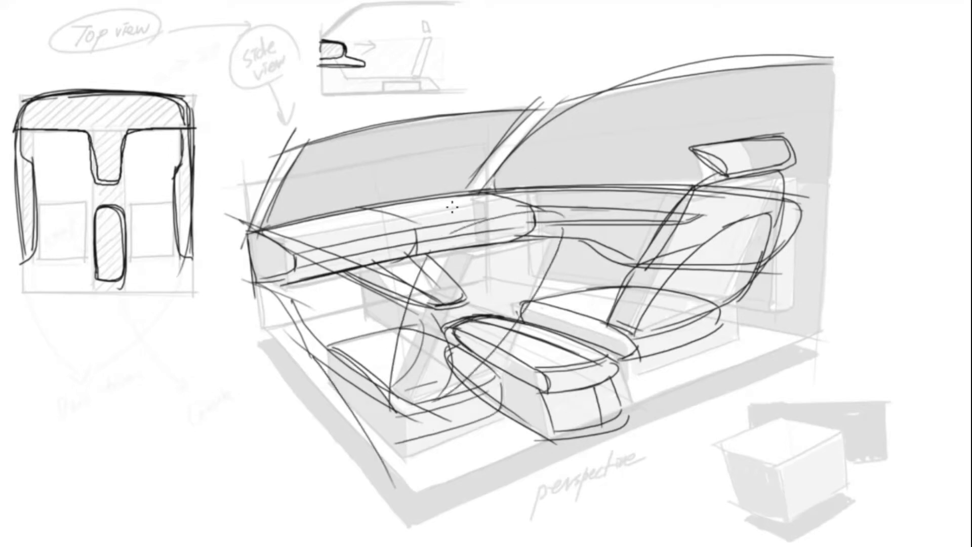
left_click_drag(454, 206, 546, 177)
left_click_drag(440, 181, 465, 191)
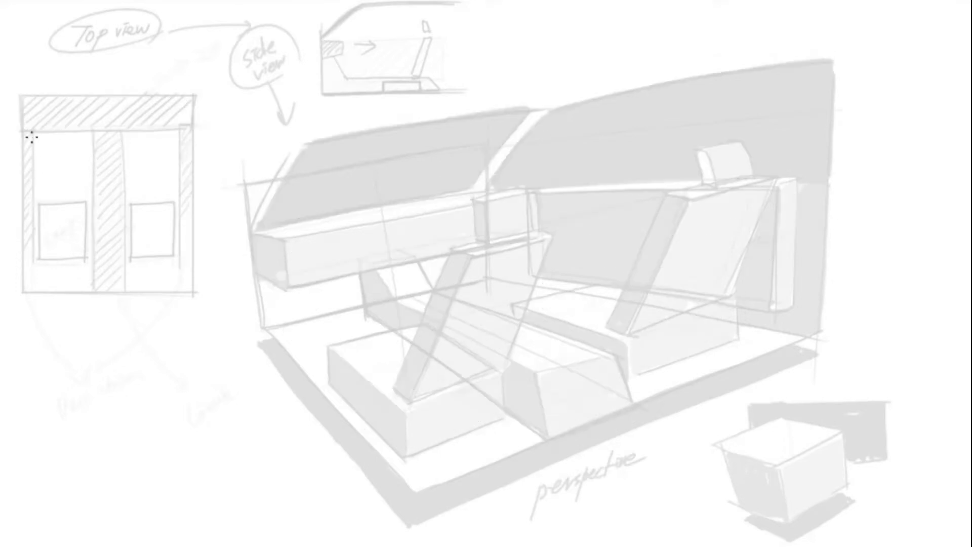
Step: On a fresh faded template, sketch two round-cornered legroom openings on either side of the tunnel in the top view
left_click_drag(31, 132, 28, 256)
mouse_move(28, 253)
left_mouse_down()
mouse_move(76, 130)
mouse_move(95, 230)
left_mouse_up()
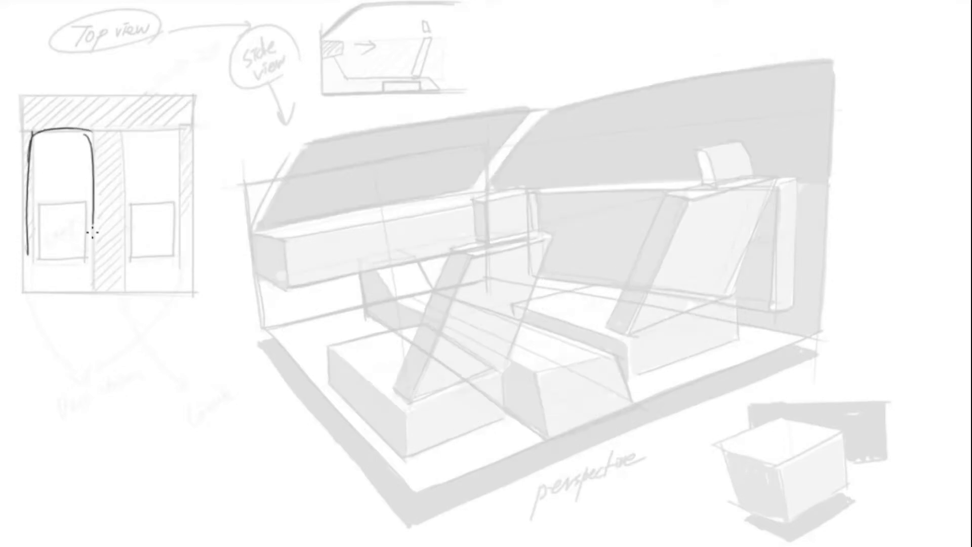
left_click_drag(91, 131, 97, 238)
mouse_move(126, 131)
left_mouse_down()
mouse_move(123, 223)
mouse_move(129, 138)
left_mouse_up()
mouse_move(124, 133)
left_mouse_down()
mouse_move(177, 131)
mouse_move(186, 258)
left_mouse_up()
Step: Sketch the top view's arched front edge, outer sides and a rounded console running to the rear
mouse_move(21, 96)
left_mouse_down()
mouse_move(23, 276)
mouse_move(200, 94)
left_mouse_up()
left_click_drag(198, 96, 197, 286)
mouse_move(94, 284)
left_mouse_down()
mouse_move(122, 202)
mouse_move(122, 294)
left_mouse_up()
left_click_drag(122, 296, 94, 297)
left_click_drag(127, 205, 132, 295)
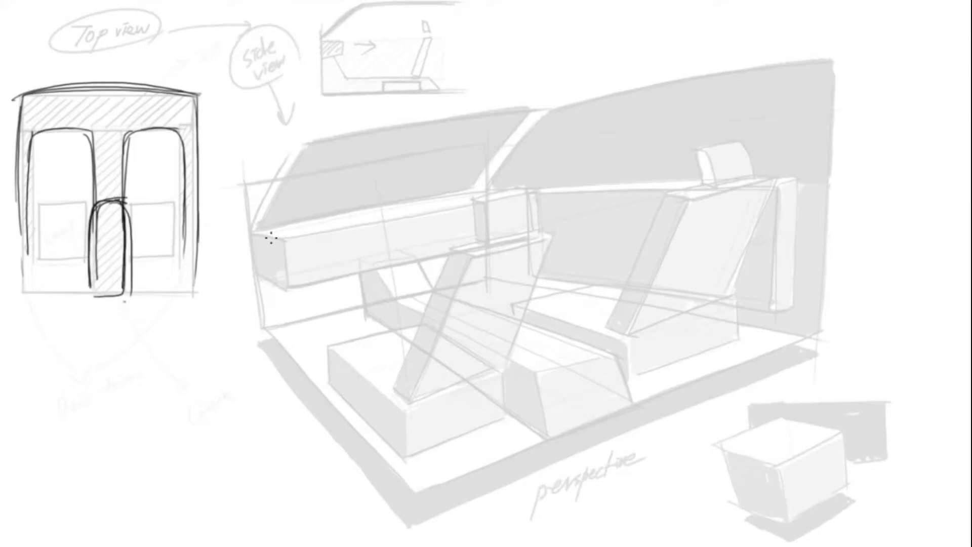
Step: Sketch a slim, arched dashboard top in perspective with two rounded legroom openings and lines flowing into the far door
left_click_drag(250, 234, 285, 260)
left_click_drag(243, 232, 490, 191)
left_click_drag(301, 215, 561, 186)
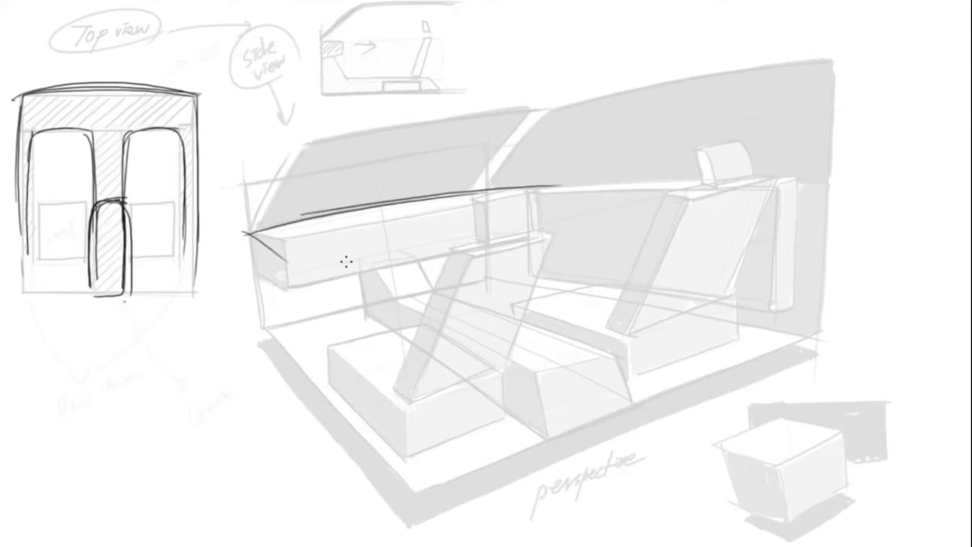
mouse_move(289, 262)
left_mouse_down()
mouse_move(408, 309)
mouse_move(409, 223)
mouse_move(488, 208)
mouse_move(816, 248)
left_mouse_up()
mouse_move(410, 223)
left_mouse_down()
mouse_move(447, 318)
mouse_move(334, 234)
mouse_move(297, 290)
left_mouse_up()
mouse_move(280, 253)
left_mouse_down()
mouse_move(571, 435)
mouse_move(357, 233)
left_mouse_up()
mouse_move(240, 230)
left_mouse_down()
mouse_move(527, 186)
mouse_move(802, 178)
left_mouse_up()
Step: Sketch the far door trim's upper and rear edges and the tunnel lines joining the dashboard to the console
mouse_move(488, 186)
left_mouse_down()
mouse_move(824, 175)
mouse_move(782, 306)
left_mouse_up()
left_click_drag(393, 286, 500, 338)
left_click_drag(421, 272, 531, 323)
mouse_move(393, 301)
left_mouse_down()
mouse_move(479, 302)
mouse_move(479, 334)
left_mouse_up()
left_click_drag(531, 312, 564, 380)
Step: Sketch the console's rounded top with an inset surface and draw its curved rear face down to the floor
mouse_move(466, 329)
left_mouse_down()
mouse_move(521, 313)
mouse_move(650, 349)
left_mouse_up()
left_click_drag(631, 350, 542, 370)
left_click_drag(639, 358, 454, 331)
left_click_drag(636, 361, 641, 411)
left_click_drag(549, 382, 568, 444)
left_click_drag(553, 438, 653, 400)
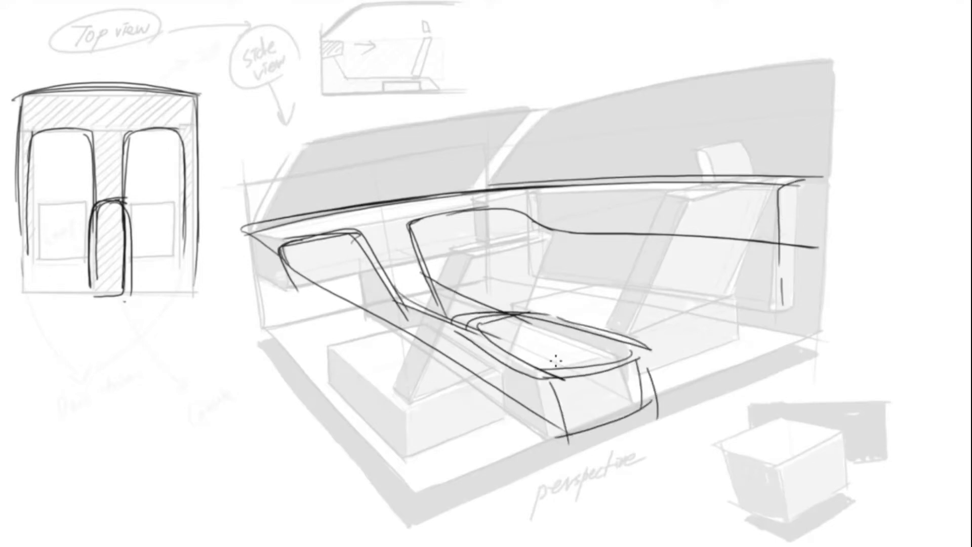
left_click_drag(276, 248, 343, 235)
left_click_drag(287, 257, 341, 236)
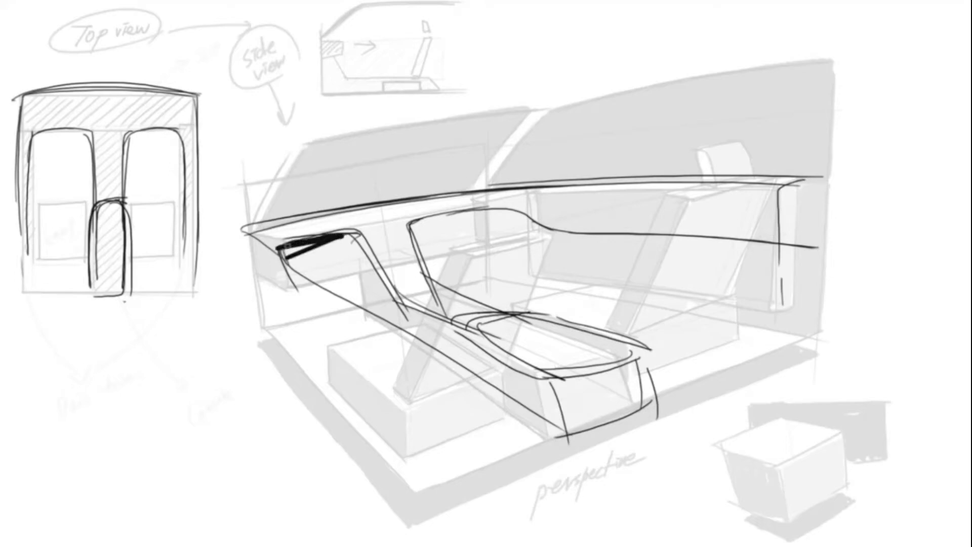
key("ctrl+z")
key("ctrl+z")
Step: Thicken the edges of both legroom openings, the far door's upper trim line and the console's rear rim in black
left_click_drag(284, 259, 355, 235)
left_click_drag(287, 252, 286, 264)
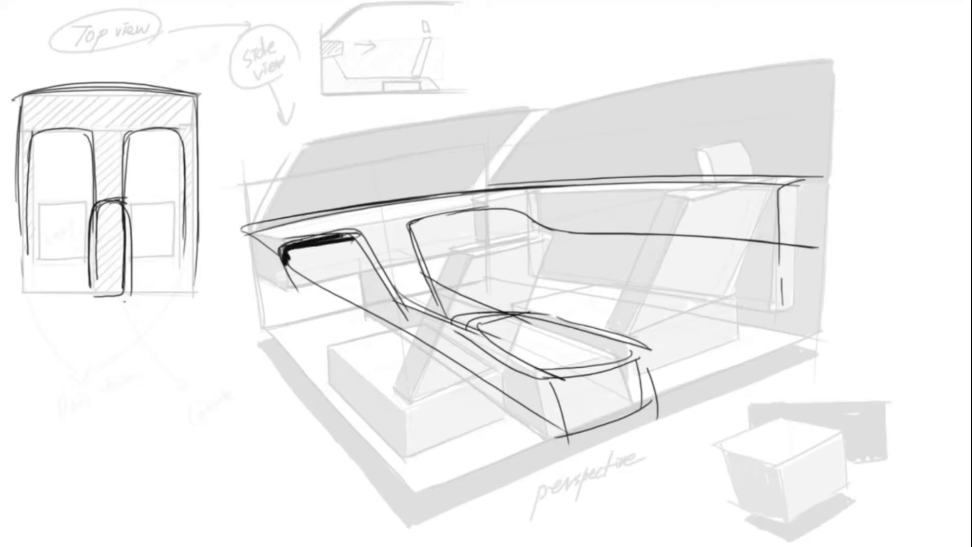
left_click_drag(340, 237, 398, 299)
left_click_drag(409, 231, 428, 287)
left_click_drag(408, 222, 657, 204)
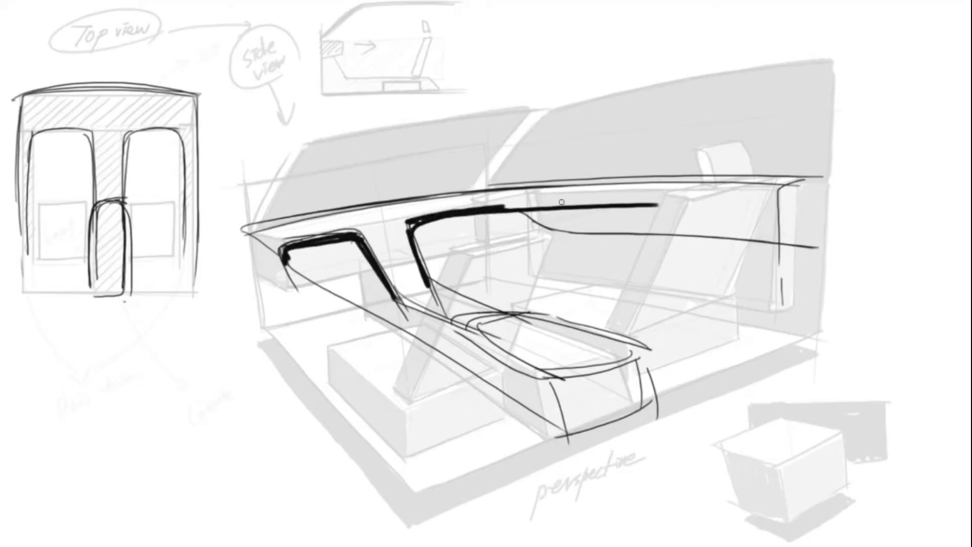
left_click_drag(506, 206, 694, 204)
left_click_drag(276, 250, 255, 253)
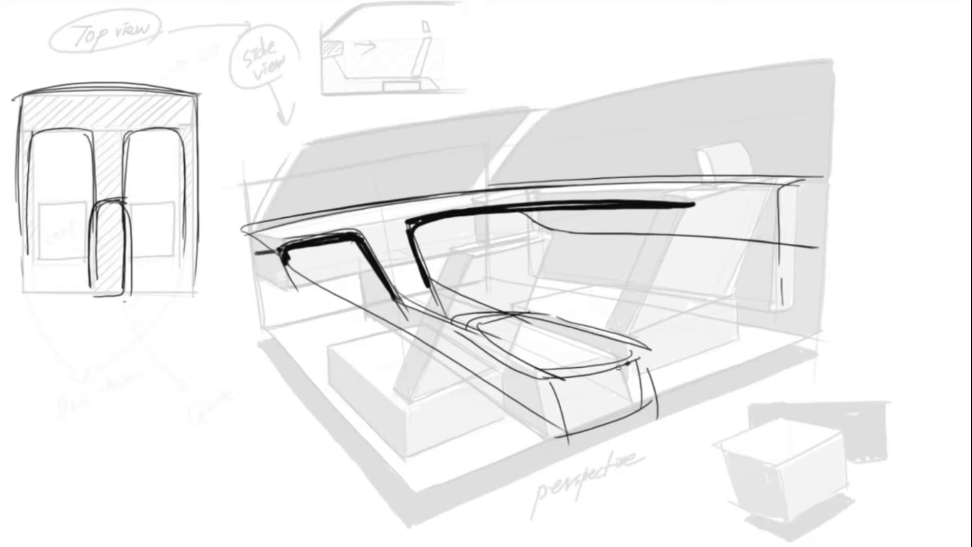
left_click_drag(638, 360, 568, 380)
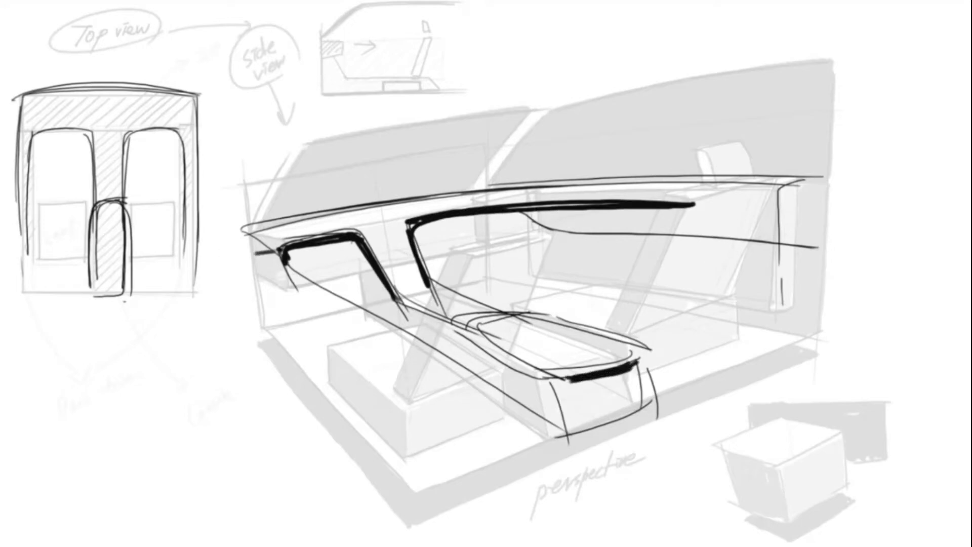
Step: Add contour lines over the dashboard's centre and outline the recessed lower dashboard volume behind the legroom openings
mouse_move(374, 210)
left_mouse_down()
mouse_move(418, 291)
mouse_move(484, 321)
left_mouse_up()
mouse_move(425, 212)
left_mouse_down()
mouse_move(506, 216)
mouse_move(481, 253)
left_mouse_up()
left_click_drag(482, 250, 241, 294)
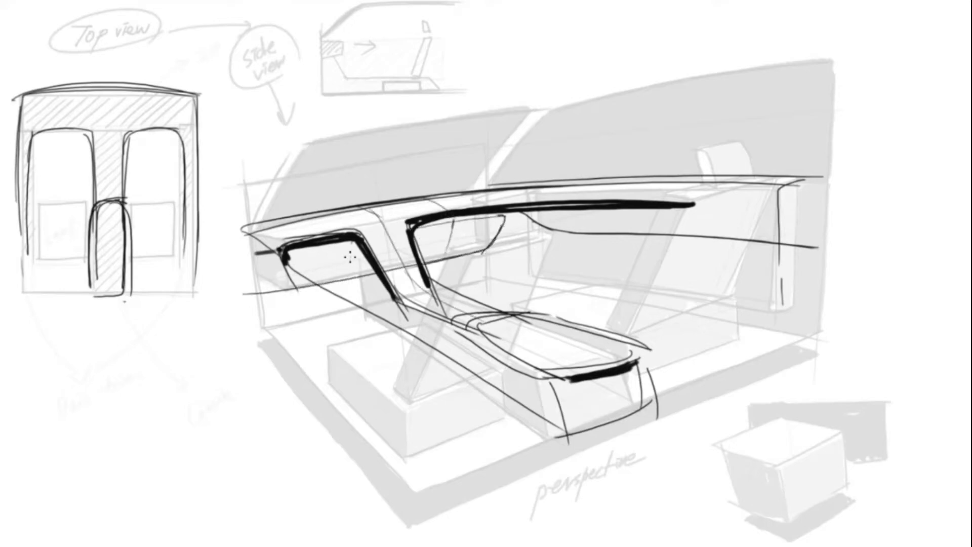
left_click_drag(358, 248, 243, 293)
left_click_drag(264, 241, 218, 294)
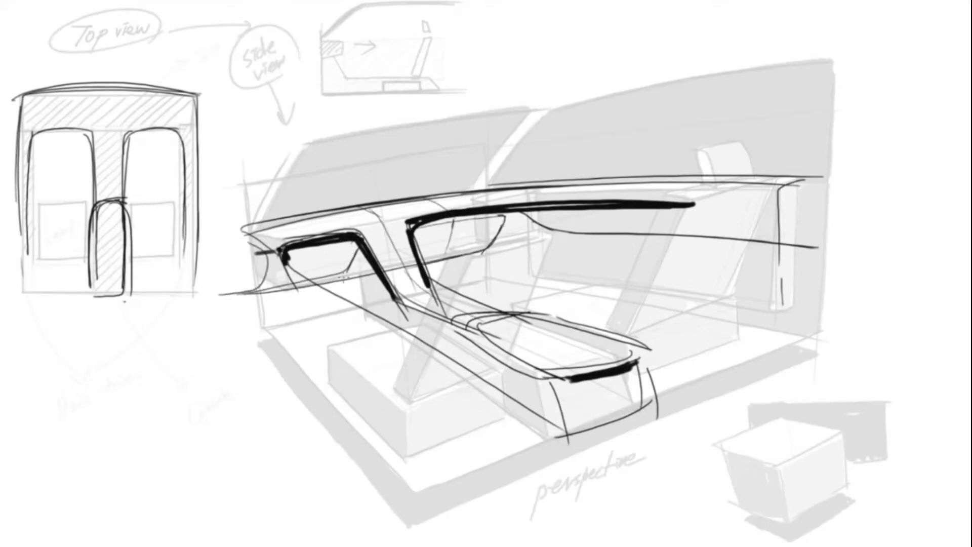
Step: Sketch the console's lower side panel and a wider base wrapping around its rear end
mouse_move(348, 282)
left_mouse_down()
mouse_move(575, 401)
mouse_move(357, 317)
mouse_move(591, 473)
left_mouse_up()
left_click_drag(389, 362, 508, 434)
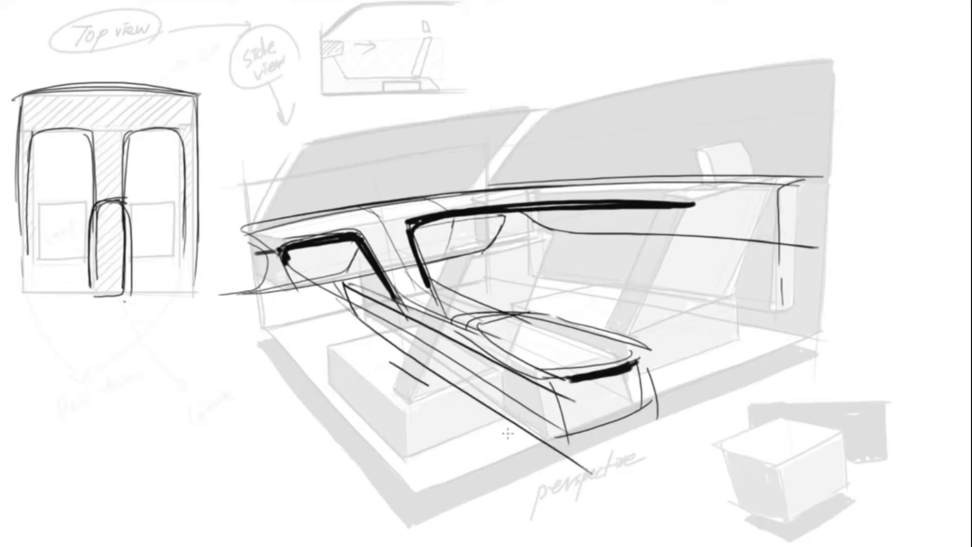
left_click_drag(428, 385, 558, 466)
left_click_drag(545, 397, 561, 458)
left_click_drag(635, 375, 650, 435)
left_click_drag(529, 454, 648, 419)
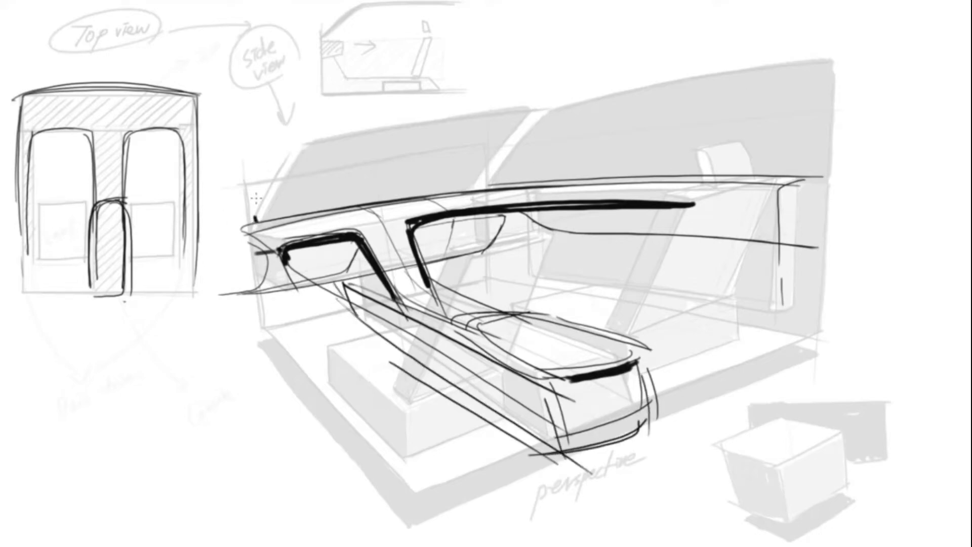
Step: Sketch the near windscreen pillar and the far side window's front edge and roofline
left_click_drag(248, 234, 286, 148)
left_click_drag(252, 222, 308, 131)
mouse_move(490, 182)
left_mouse_down()
mouse_move(560, 99)
mouse_move(822, 60)
left_mouse_up()
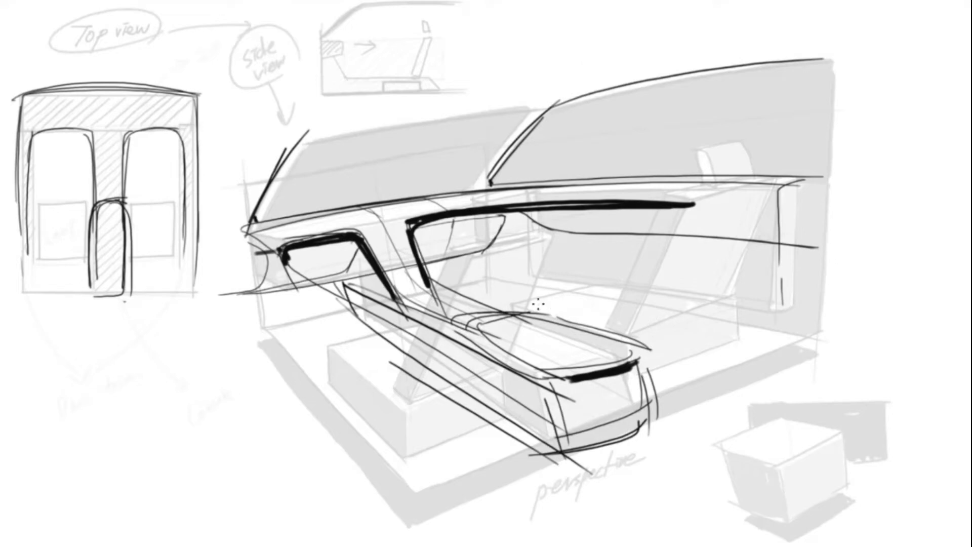
Step: Sketch rounded cushion outlines for both seats and a curved backrest and base for the far seat
mouse_move(530, 303)
left_mouse_down()
mouse_move(624, 288)
mouse_move(597, 318)
mouse_move(531, 304)
left_mouse_up()
left_click_drag(324, 345, 435, 329)
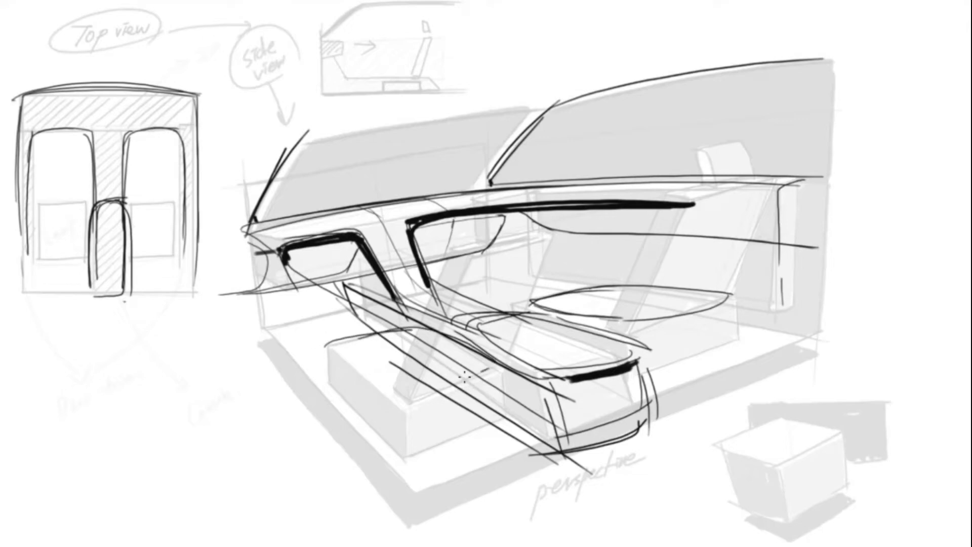
left_click_drag(481, 375, 327, 348)
mouse_move(728, 293)
left_mouse_down()
mouse_move(726, 162)
mouse_move(653, 304)
mouse_move(658, 357)
left_mouse_up()
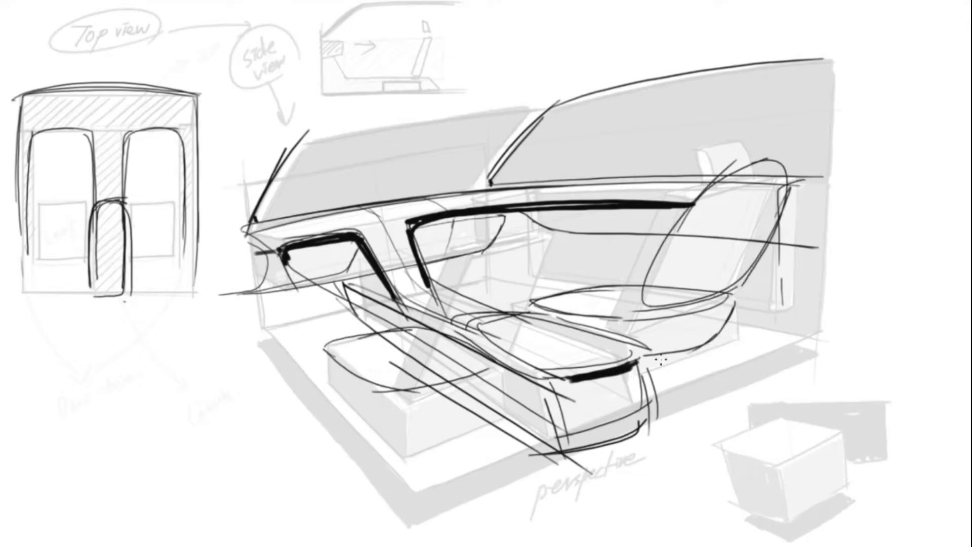
Step: Sketch the near seat's rounded base and its curved, see-through backrest overlapping the console
left_click_drag(503, 384, 495, 402)
left_click_drag(506, 393, 401, 434)
left_click_drag(324, 350, 390, 437)
left_click_drag(321, 347, 459, 440)
mouse_move(521, 356)
left_mouse_down()
mouse_move(403, 382)
mouse_move(474, 228)
mouse_move(532, 212)
left_mouse_up()
left_click_drag(558, 211, 521, 346)
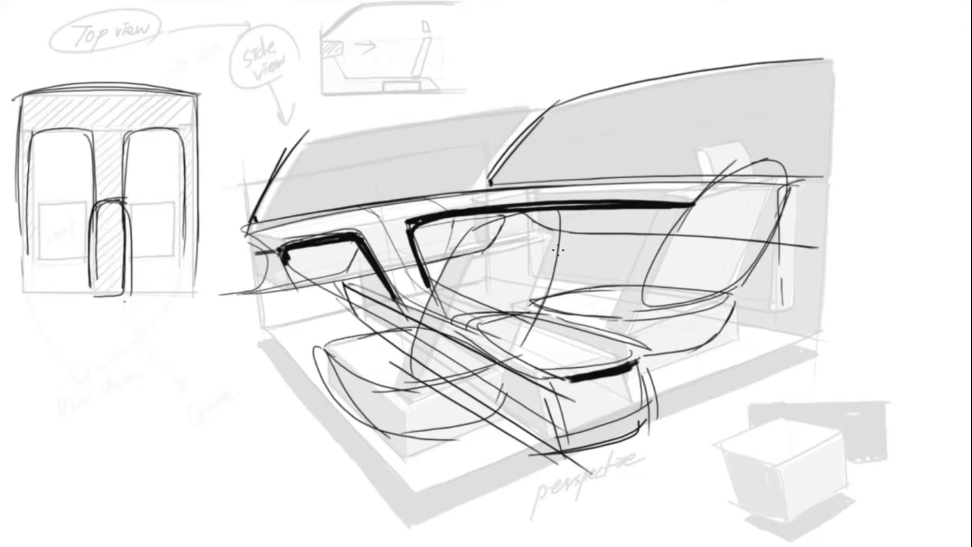
left_click_drag(557, 250, 535, 301)
Step: Add flat oval headrests with small black supports above both seats
mouse_move(763, 152)
left_mouse_down()
mouse_move(737, 142)
mouse_move(764, 158)
left_mouse_up()
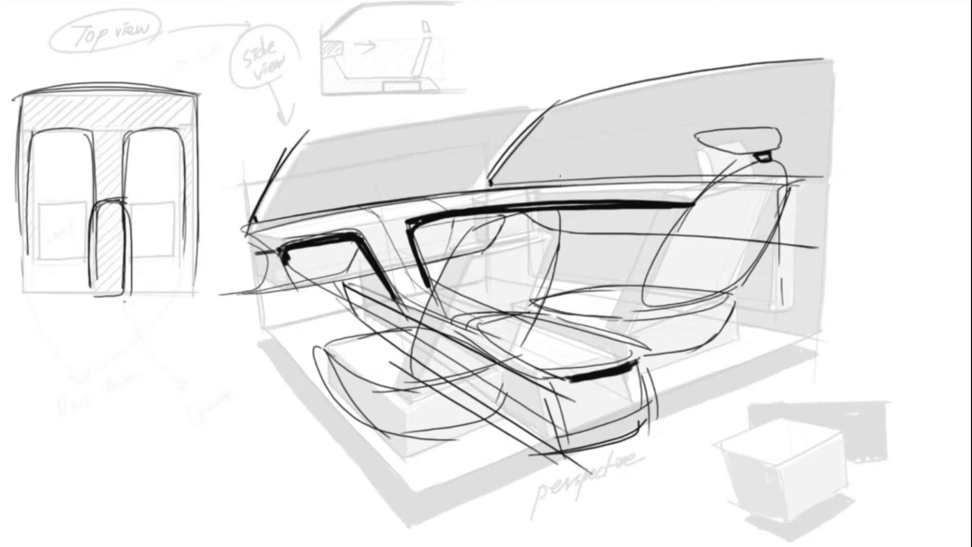
left_click_drag(560, 175, 560, 172)
left_click_drag(516, 199, 538, 196)
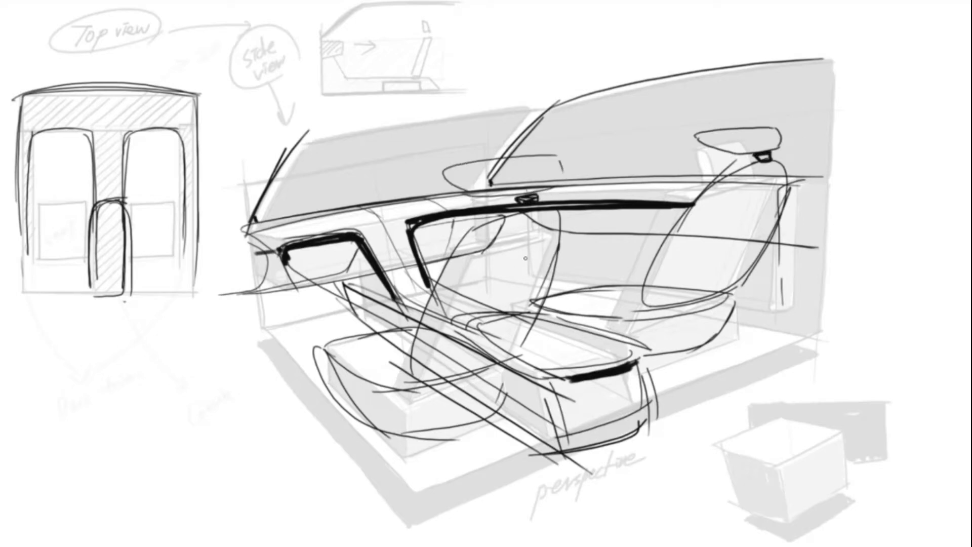
Step: Reinforce the seat contours and draw the floor edges and the far door's rear edge
left_click_drag(528, 253, 479, 374)
left_click_drag(483, 424, 420, 447)
left_click_drag(767, 200, 709, 301)
left_click_drag(667, 360, 709, 356)
mouse_move(286, 231)
left_mouse_down()
mouse_move(352, 216)
mouse_move(281, 227)
mouse_move(336, 208)
mouse_move(269, 234)
left_mouse_up()
mouse_move(253, 313)
left_mouse_down()
mouse_move(426, 506)
mouse_move(533, 450)
mouse_move(420, 492)
left_mouse_up()
left_click_drag(787, 361, 660, 410)
mouse_move(805, 188)
left_mouse_down()
mouse_move(787, 357)
mouse_move(734, 376)
left_mouse_up()
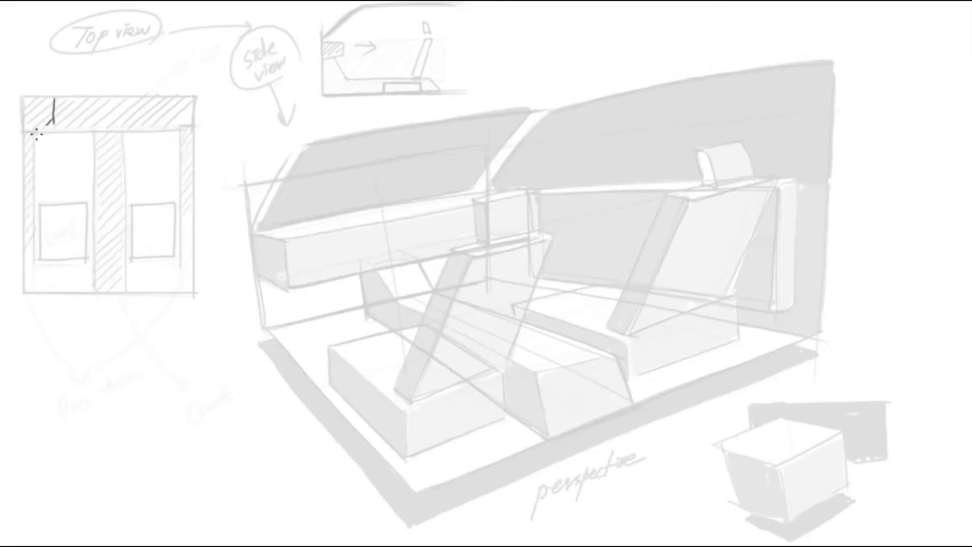
Step: Sketch an asymmetric layout on a fresh top view, with a driver-side pod, passenger dashboard, door panels and an offset console
mouse_move(36, 133)
left_mouse_down()
mouse_move(28, 243)
mouse_move(50, 95)
mouse_move(95, 237)
mouse_move(104, 218)
mouse_move(108, 253)
left_mouse_up()
left_click_drag(33, 134, 175, 134)
mouse_move(85, 105)
left_mouse_down()
mouse_move(182, 135)
mouse_move(100, 136)
left_mouse_up()
left_click_drag(191, 140, 189, 162)
left_click_drag(105, 137, 195, 135)
mouse_move(111, 152)
left_mouse_down()
mouse_move(101, 243)
mouse_move(124, 238)
left_mouse_up()
left_click_drag(104, 181, 124, 236)
left_click_drag(122, 137, 126, 189)
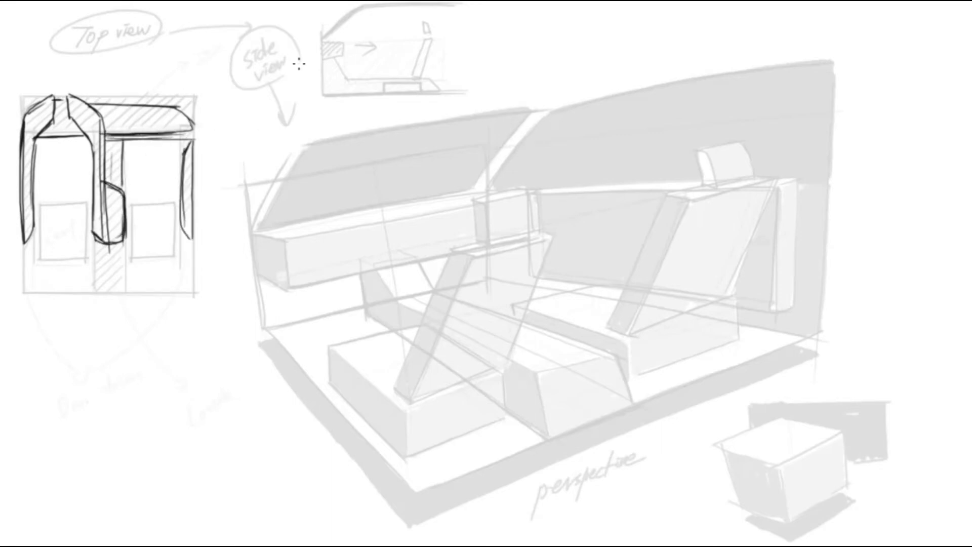
Step: Fill the driver pod's central recess, the dashboard's rear edge and the console's end in black on the top view
mouse_move(59, 102)
left_mouse_down()
mouse_move(61, 121)
mouse_move(48, 136)
left_mouse_up()
mouse_move(47, 136)
left_mouse_down()
mouse_move(72, 127)
mouse_move(79, 136)
left_mouse_up()
mouse_move(106, 135)
left_mouse_down()
mouse_move(184, 135)
mouse_move(105, 139)
left_mouse_up()
left_click_drag(31, 142, 88, 139)
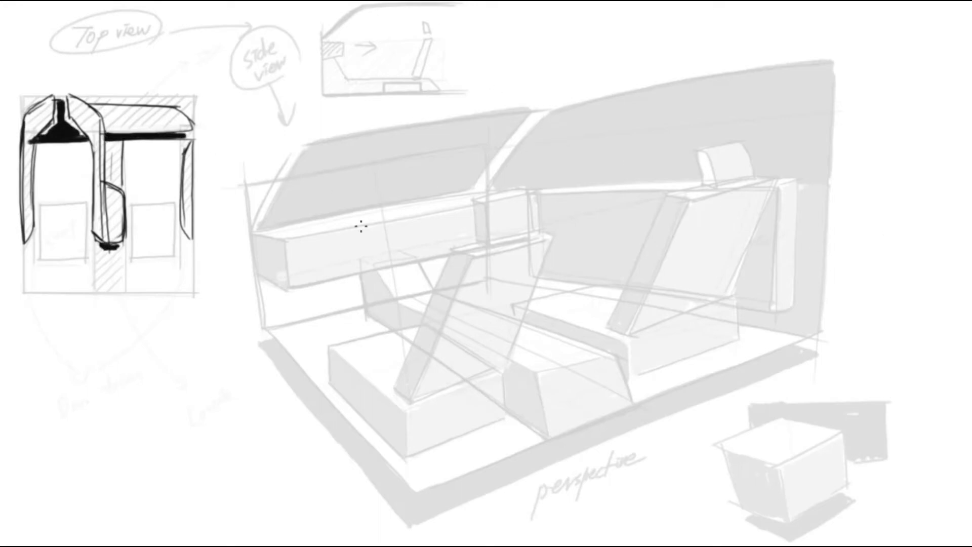
Step: Sketch the angular driver opening, the passenger dashboard and the console arm sloping down from the dashboard in the perspective view
mouse_move(319, 229)
left_mouse_down()
mouse_move(287, 263)
mouse_move(382, 243)
left_mouse_up()
left_click_drag(318, 220, 374, 225)
left_click_drag(314, 254, 390, 239)
left_click_drag(314, 256, 524, 215)
mouse_move(351, 225)
left_mouse_down()
mouse_move(411, 303)
mouse_move(537, 376)
left_mouse_up()
left_click_drag(358, 289, 516, 376)
mouse_move(292, 276)
left_mouse_down()
mouse_move(372, 243)
mouse_move(527, 216)
left_mouse_up()
mouse_move(258, 238)
left_mouse_down()
mouse_move(504, 199)
mouse_move(524, 206)
left_mouse_up()
mouse_move(323, 215)
left_mouse_down()
mouse_move(374, 227)
mouse_move(448, 314)
left_mouse_up()
Step: Outline the near door's inner panel and upper edge running back from the dashboard in the perspective view
mouse_move(283, 277)
left_mouse_down()
mouse_move(408, 385)
mouse_move(413, 418)
left_mouse_up()
left_click_drag(245, 279, 443, 451)
left_click_drag(256, 283, 420, 412)
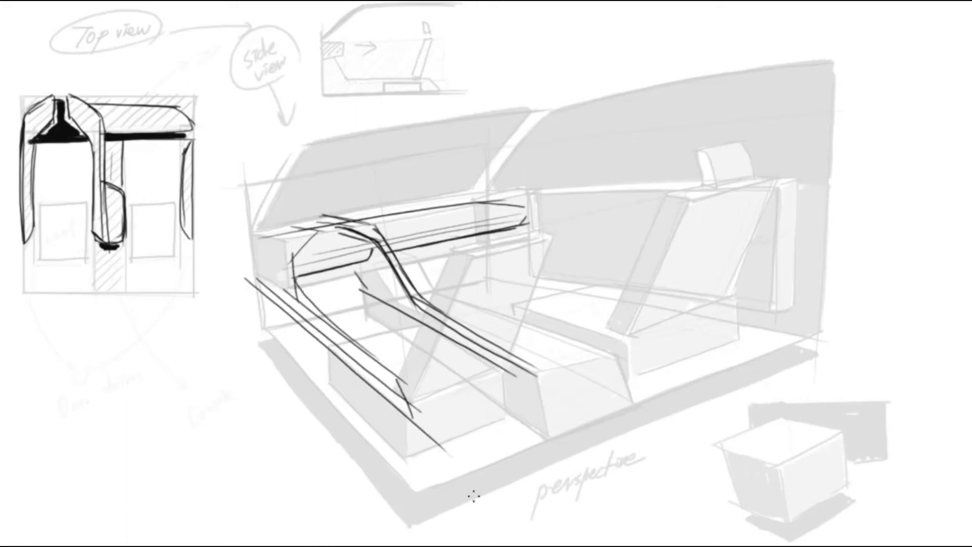
Step: Close the driver pod's outer shell and thicken its opening edge and the passenger dashboard's upper edge in black
mouse_move(253, 233)
left_mouse_down()
mouse_move(258, 291)
mouse_move(317, 227)
left_mouse_up()
mouse_move(293, 259)
left_mouse_down()
mouse_move(319, 223)
mouse_move(293, 271)
mouse_move(375, 247)
left_mouse_up()
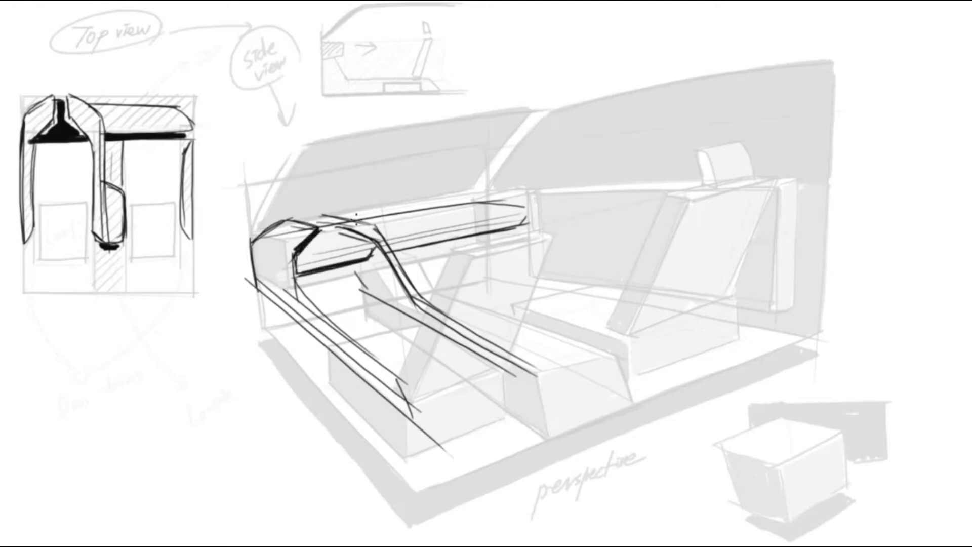
mouse_move(314, 212)
left_mouse_down()
mouse_move(345, 229)
mouse_move(472, 199)
left_mouse_up()
Step: Outline the far door's trim panel with a stepped front curve, an angled rear end and an inner dividing line
mouse_move(355, 217)
left_mouse_down()
mouse_move(480, 199)
mouse_move(529, 224)
mouse_move(777, 219)
left_mouse_up()
left_click_drag(779, 227, 756, 258)
left_click_drag(537, 219, 771, 262)
left_click_drag(709, 214, 679, 249)
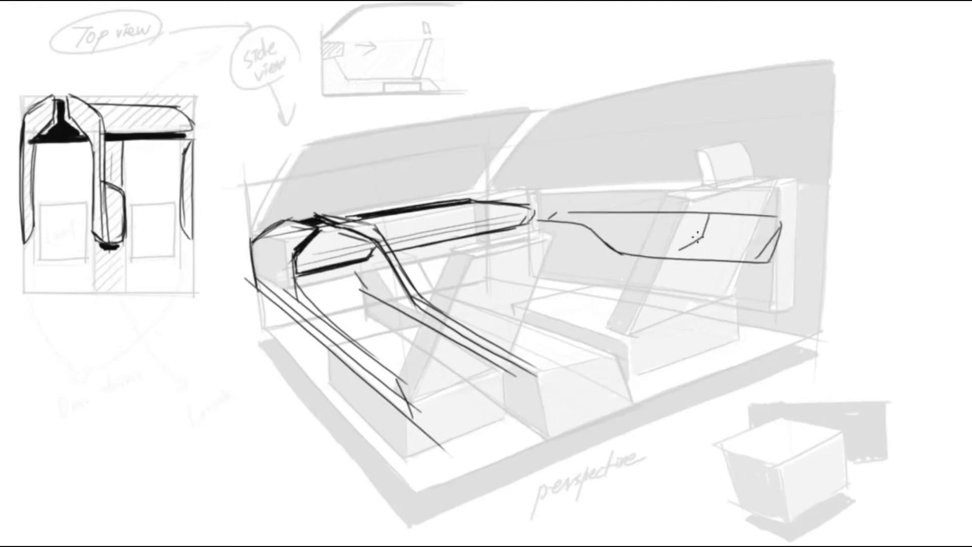
Step: Add the armrest recess to the far door panel and draw the upper trim line, waistline and rear corner
left_click_drag(601, 229, 767, 237)
left_click_drag(613, 232, 787, 256)
left_click_drag(777, 272, 621, 256)
left_click_drag(544, 220, 802, 209)
left_click_drag(485, 195, 836, 188)
left_click_drag(801, 192, 783, 217)
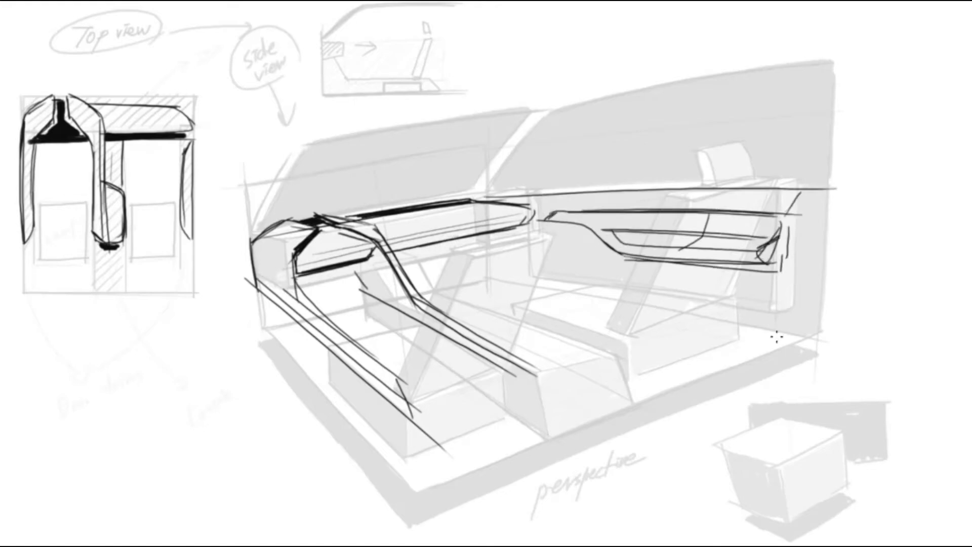
Step: Draw the far door's rear edge, the floor's edges and the front edge of the near door
left_click_drag(782, 253, 774, 359)
mouse_move(768, 357)
left_mouse_down()
mouse_move(457, 486)
mouse_move(267, 333)
left_mouse_up()
left_click_drag(262, 289, 267, 331)
Step: Shape the console's flat top and rounded rear end, and fill the wedge-shaped recess at its front in black
mouse_move(464, 324)
left_mouse_down()
mouse_move(499, 318)
mouse_move(604, 349)
mouse_move(468, 331)
mouse_move(540, 364)
left_mouse_up()
left_click_drag(602, 343, 619, 358)
left_click_drag(615, 349, 554, 385)
left_click_drag(629, 362, 548, 393)
left_click_drag(627, 375, 538, 395)
mouse_move(487, 312)
left_mouse_down()
mouse_move(412, 286)
mouse_move(471, 322)
left_mouse_up()
mouse_move(412, 286)
left_mouse_down()
mouse_move(485, 316)
mouse_move(590, 336)
left_mouse_up()
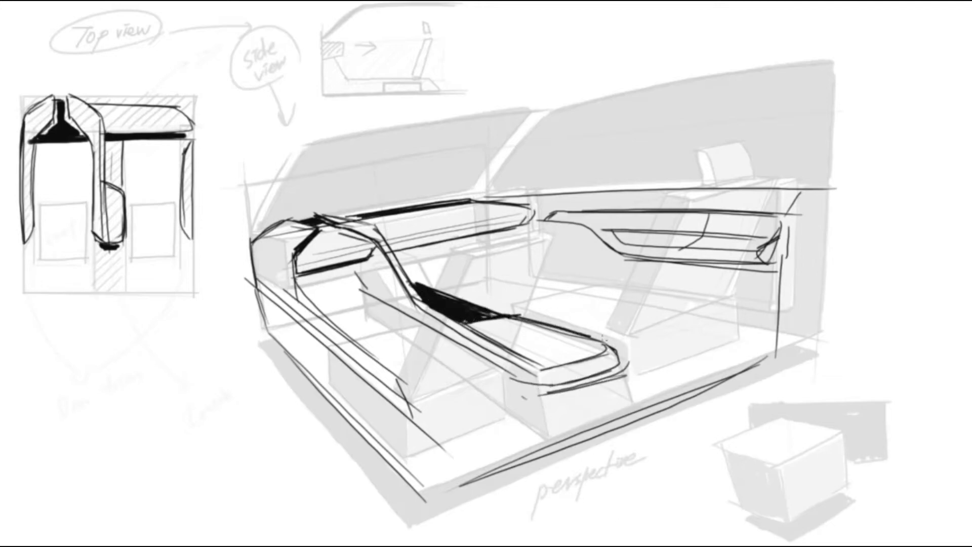
Step: Strengthen the console's upper edge and the far door's recess, and fill the dashboard slots on both sides in black
left_click_drag(513, 313, 615, 357)
left_click_drag(400, 245, 516, 218)
left_click_drag(303, 264, 379, 247)
left_click_drag(602, 229, 623, 243)
Step: Draw the floor line along the far door and the lower body and rear corners of the console
mouse_move(487, 233)
left_mouse_down()
mouse_move(511, 290)
mouse_move(741, 338)
left_mouse_up()
mouse_move(365, 289)
left_mouse_down()
mouse_move(390, 347)
mouse_move(544, 438)
left_mouse_up()
left_click_drag(536, 392, 552, 438)
left_click_drag(615, 377, 632, 429)
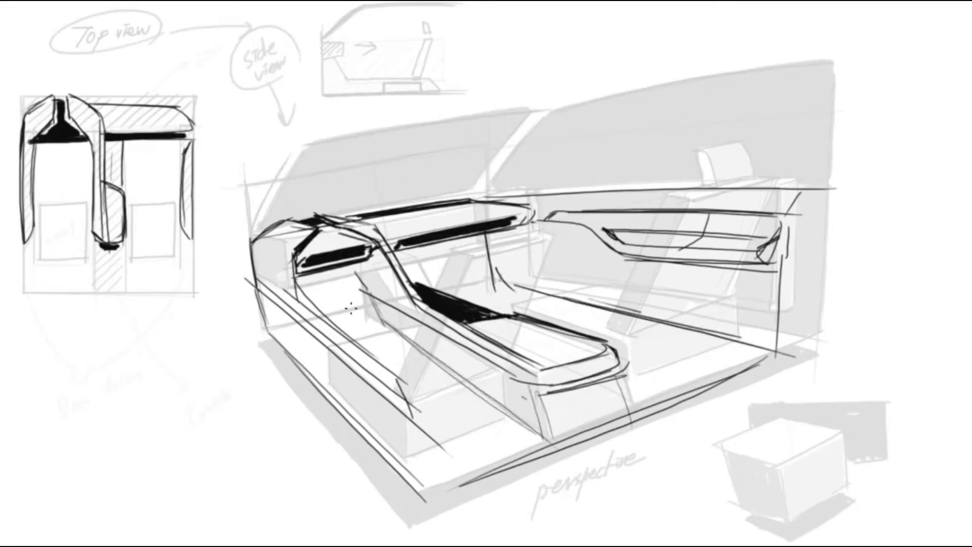
Step: Sketch the front floor line, both windscreen pillars, the windscreen's lower edge and the far door's waistline
left_click_drag(244, 335, 500, 282)
mouse_move(253, 237)
left_mouse_down()
mouse_move(289, 215)
mouse_move(311, 142)
left_mouse_up()
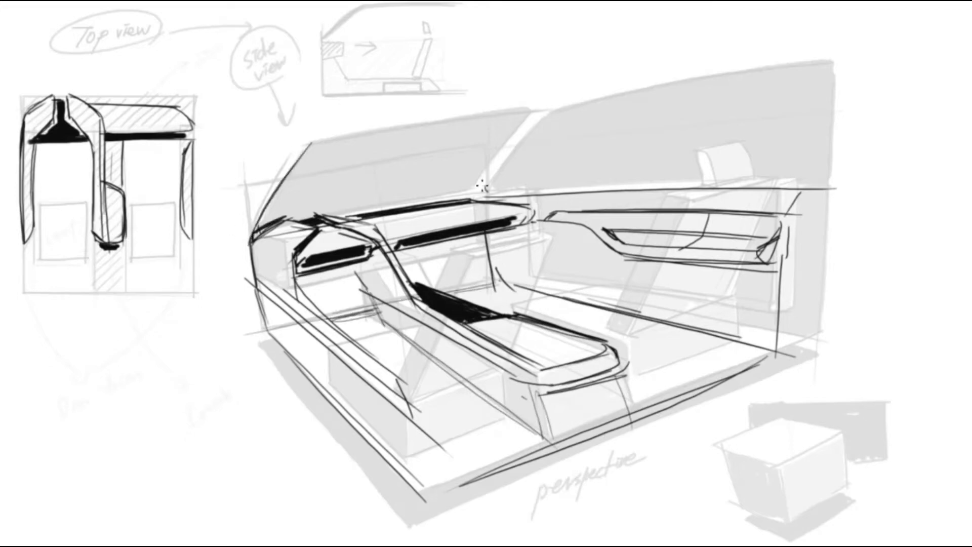
left_click_drag(487, 191, 547, 107)
left_click_drag(458, 193, 534, 103)
left_click_drag(257, 233, 475, 193)
left_click_drag(336, 217, 466, 193)
left_click_drag(513, 194, 855, 190)
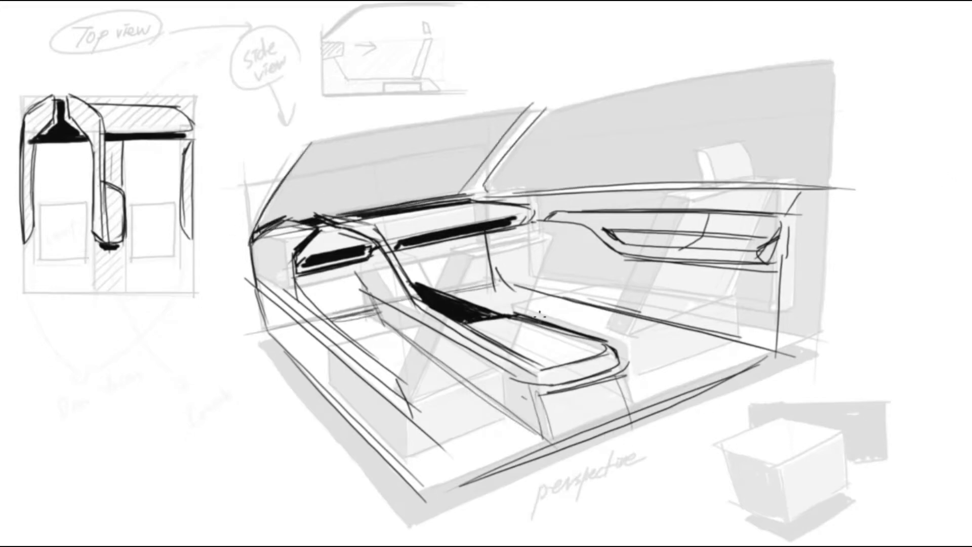
Step: Sketch the far seat's angular cushion with seam lines behind the console
left_click_drag(633, 332, 733, 306)
left_click_drag(528, 304, 525, 315)
mouse_move(527, 304)
left_mouse_down()
mouse_move(628, 332)
mouse_move(632, 289)
left_mouse_up()
mouse_move(613, 290)
left_mouse_down()
mouse_move(733, 298)
mouse_move(680, 304)
left_mouse_up()
left_click_drag(542, 304, 638, 320)
left_click_drag(670, 319, 695, 314)
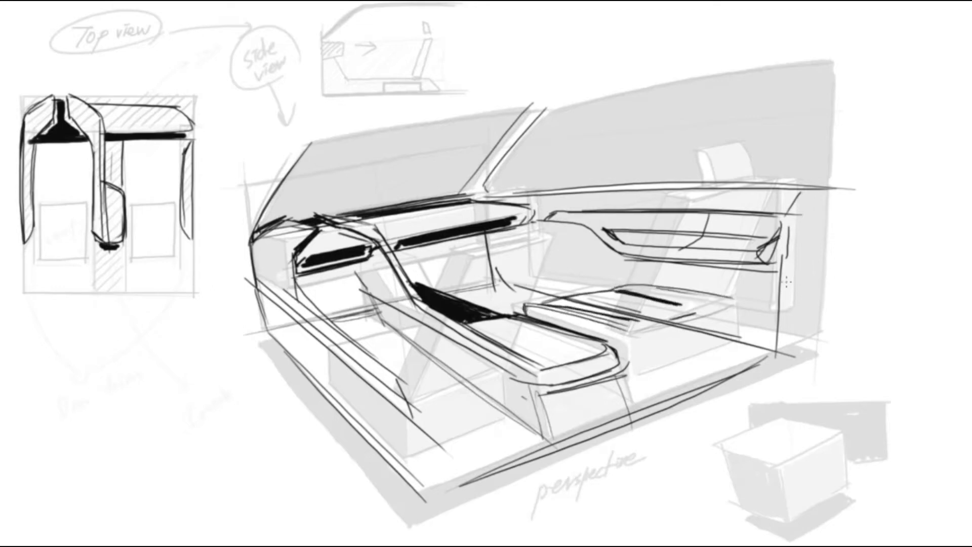
Step: Sketch the far seat's backrest, wide angular headrest and base edge, with heavy black accents
mouse_move(651, 263)
left_mouse_down()
mouse_move(633, 322)
mouse_move(797, 163)
mouse_move(731, 344)
mouse_move(632, 380)
left_mouse_up()
mouse_move(658, 321)
left_mouse_down()
mouse_move(712, 197)
mouse_move(782, 174)
mouse_move(738, 175)
left_mouse_up()
mouse_move(697, 144)
left_mouse_down()
mouse_move(775, 132)
mouse_move(711, 168)
left_mouse_up()
mouse_move(693, 138)
left_mouse_down()
mouse_move(784, 131)
mouse_move(763, 161)
left_mouse_up()
left_click_drag(765, 137, 750, 169)
left_click_drag(785, 133, 768, 163)
left_click_drag(692, 139, 705, 163)
left_click_drag(693, 139, 786, 130)
mouse_move(702, 160)
left_mouse_down()
mouse_move(738, 161)
mouse_move(740, 170)
mouse_move(774, 162)
left_mouse_up()
left_click_drag(783, 176, 742, 323)
mouse_move(743, 259)
left_mouse_down()
mouse_move(716, 347)
mouse_move(664, 366)
left_mouse_up()
Step: Sketch the near seat's base, cushion and transparent backrest, and add a thick black accent to its rear edge
left_click_drag(414, 456, 519, 419)
left_click_drag(325, 334, 391, 443)
left_click_drag(328, 376, 407, 462)
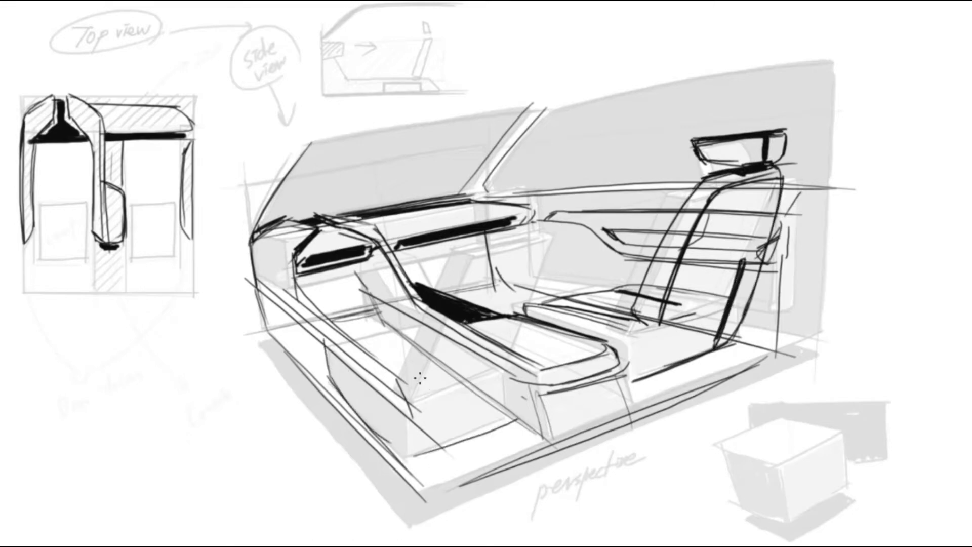
left_click_drag(325, 333, 407, 399)
mouse_move(334, 343)
left_mouse_down()
mouse_move(384, 330)
mouse_move(496, 356)
left_mouse_up()
left_click_drag(435, 375, 514, 405)
mouse_move(413, 396)
left_mouse_down()
mouse_move(470, 250)
mouse_move(549, 230)
left_mouse_up()
left_click_drag(540, 237, 519, 424)
left_click_drag(501, 330, 481, 434)
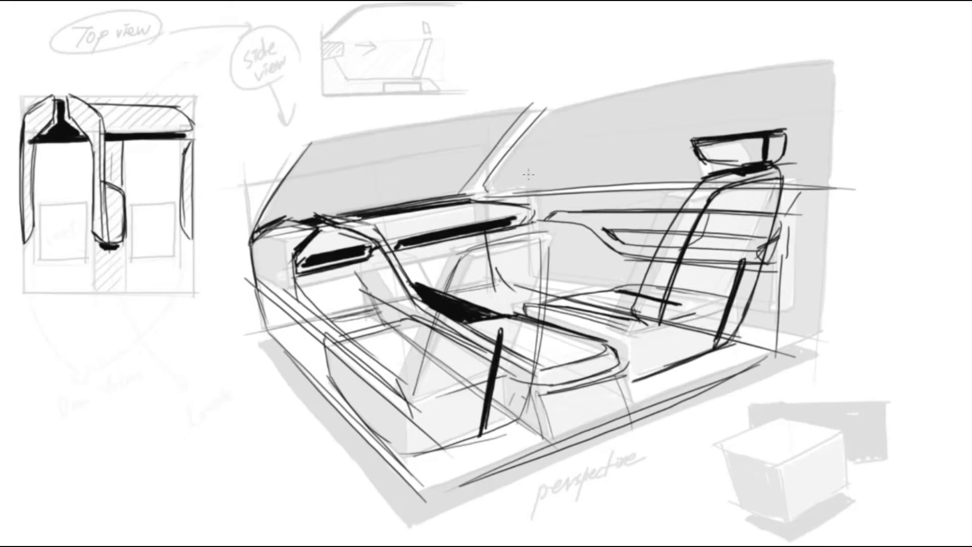
Step: Add the near seat's wide headrest with a black support and a rounded side insert on the backrest
mouse_move(458, 190)
left_mouse_down()
mouse_move(559, 171)
mouse_move(471, 212)
left_mouse_up()
left_click_drag(565, 176, 558, 218)
left_click_drag(535, 182, 523, 253)
left_click_drag(525, 249, 497, 318)
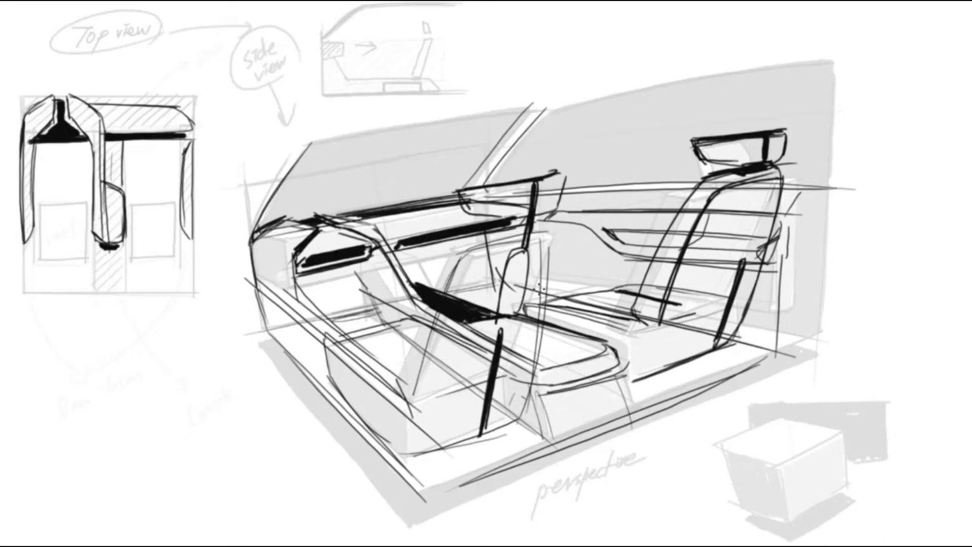
Step: Add a side insert to the far backrest, fill the far door's recess in black and extend the door's contour lines
left_click_drag(766, 174, 748, 258)
mouse_move(616, 222)
left_mouse_down()
mouse_move(663, 227)
mouse_move(605, 223)
mouse_move(635, 231)
left_mouse_up()
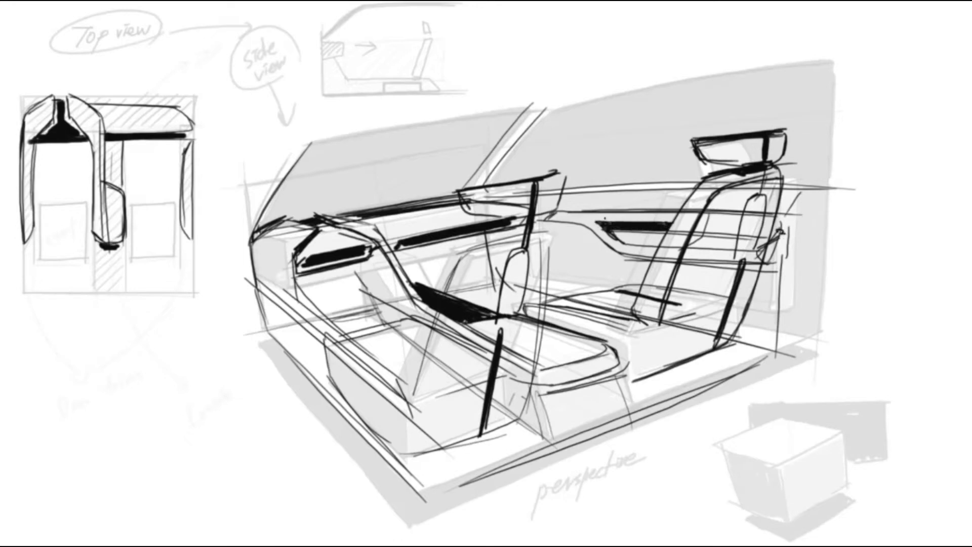
left_click_drag(657, 184, 644, 218)
mouse_move(653, 228)
left_mouse_down()
mouse_move(636, 258)
mouse_move(553, 268)
left_mouse_up()
mouse_move(546, 261)
left_mouse_down()
mouse_move(582, 296)
mouse_move(738, 279)
left_mouse_up()
Step: Strengthen the far door's lower rear corner and the floor's rear edge, and fill the console's rear underside in black
left_click_drag(790, 293, 772, 339)
left_click_drag(729, 306, 784, 328)
left_click_drag(795, 380, 479, 488)
left_click_drag(755, 382, 435, 499)
mouse_move(607, 375)
left_mouse_down()
mouse_move(561, 391)
mouse_move(610, 389)
left_mouse_up()
mouse_move(612, 369)
left_mouse_down()
mouse_move(553, 394)
mouse_move(615, 368)
left_mouse_up()
left_click_drag(605, 372, 548, 391)
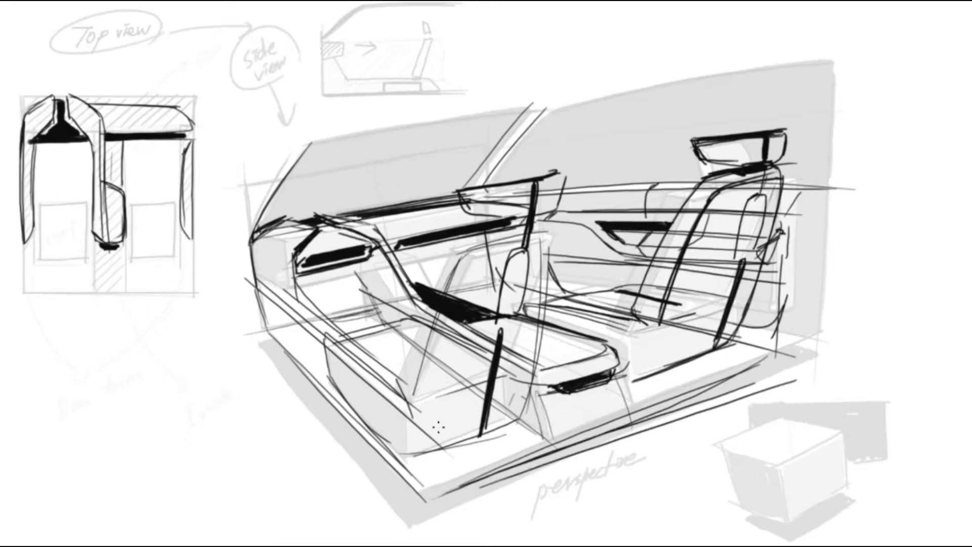
Step: Reinforce the near headrest, the near seat's backrest and cushion, and the far seat's base and rear edge
left_click_drag(468, 211, 564, 173)
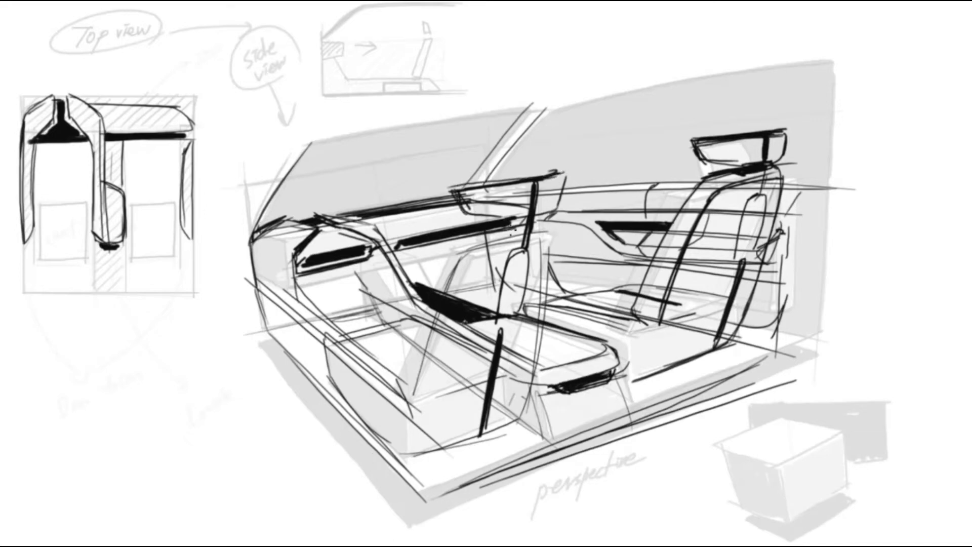
left_click_drag(501, 237, 400, 395)
left_click_drag(504, 215, 408, 365)
mouse_move(321, 334)
left_mouse_down()
mouse_move(412, 458)
mouse_move(521, 420)
left_mouse_up()
left_click_drag(620, 379, 739, 342)
left_click_drag(774, 171, 773, 227)
left_click_drag(769, 243, 764, 263)
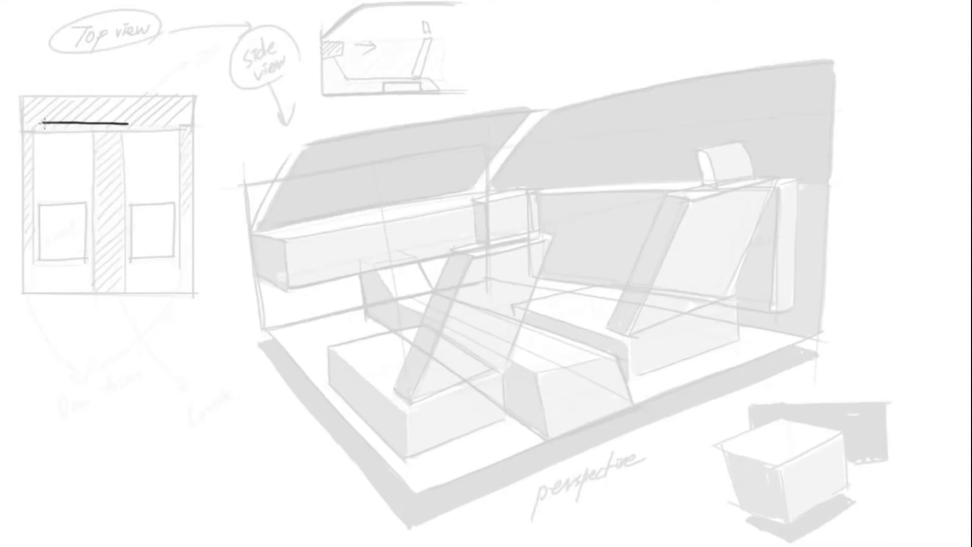
left_click_drag(37, 121, 132, 121)
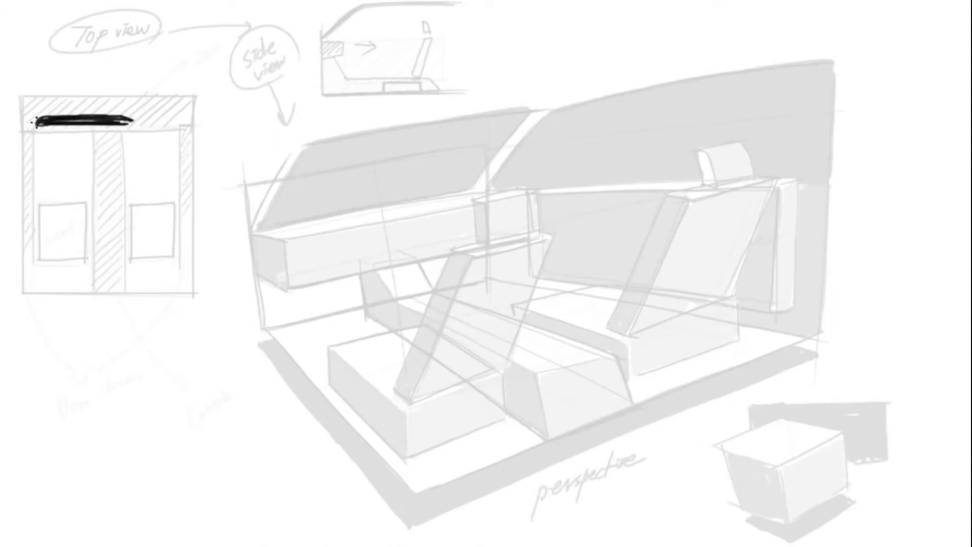
mouse_move(37, 121)
left_mouse_down()
mouse_move(180, 106)
mouse_move(54, 136)
mouse_move(187, 129)
left_mouse_up()
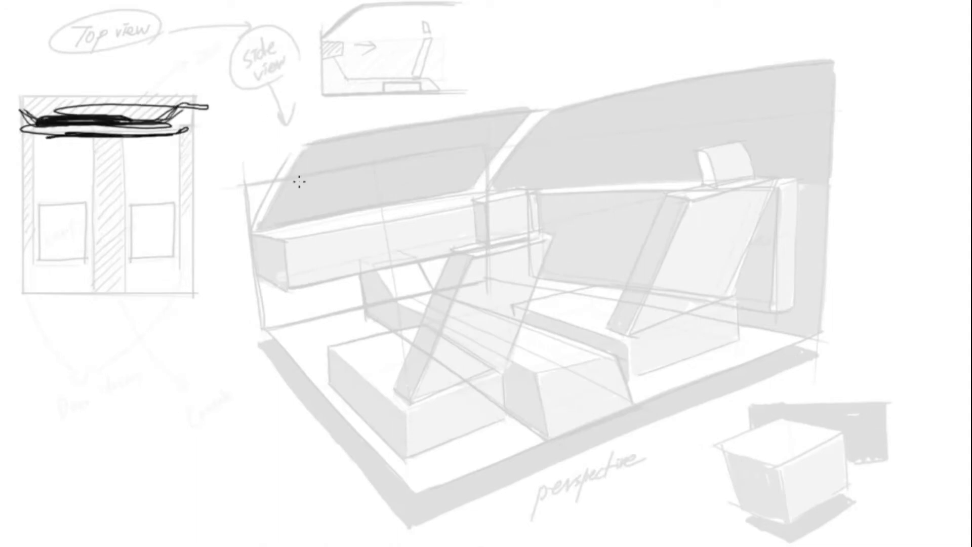
key("ctrl+z")
key("ctrl+z")
key("ctrl+z")
key("ctrl+z")
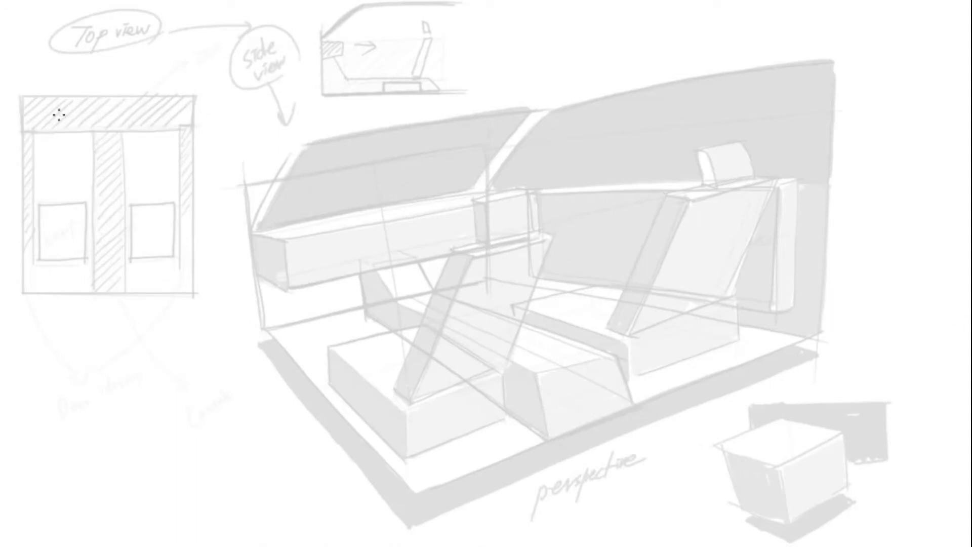
Step: Sketch a full-width dashboard with a black display strip and stepped door panels on both sides of the top view
mouse_move(28, 109)
left_mouse_down()
mouse_move(167, 125)
mouse_move(187, 110)
left_mouse_up()
mouse_move(56, 127)
left_mouse_down()
mouse_move(28, 111)
mouse_move(19, 265)
mouse_move(40, 144)
mouse_move(169, 135)
mouse_move(196, 261)
left_mouse_up()
left_click_drag(181, 114, 193, 100)
left_click_drag(195, 98, 202, 264)
left_click_drag(23, 98, 193, 100)
mouse_move(33, 115)
left_mouse_down()
mouse_move(120, 116)
mouse_move(133, 137)
left_mouse_up()
Step: Draw the slanted-front console and the angled arm joining it to the dashboard, and arc the top view's front outline
left_click_drag(125, 185, 87, 286)
left_click_drag(131, 183, 132, 278)
left_click_drag(96, 199, 121, 276)
left_click_drag(118, 184, 93, 208)
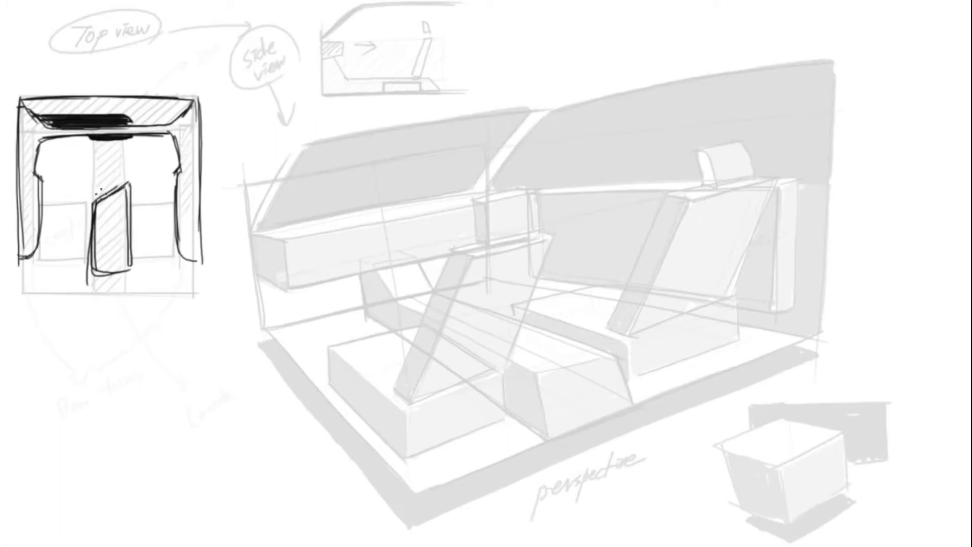
mouse_move(126, 142)
left_mouse_down()
mouse_move(129, 200)
mouse_move(96, 203)
left_mouse_up()
left_click_drag(119, 143, 91, 252)
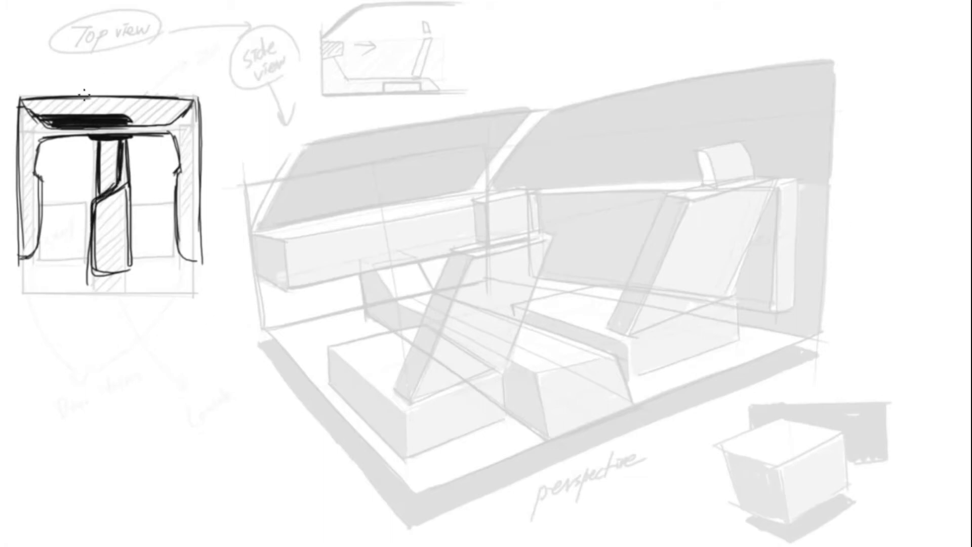
left_click_drag(16, 99, 191, 94)
left_click_drag(200, 98, 12, 104)
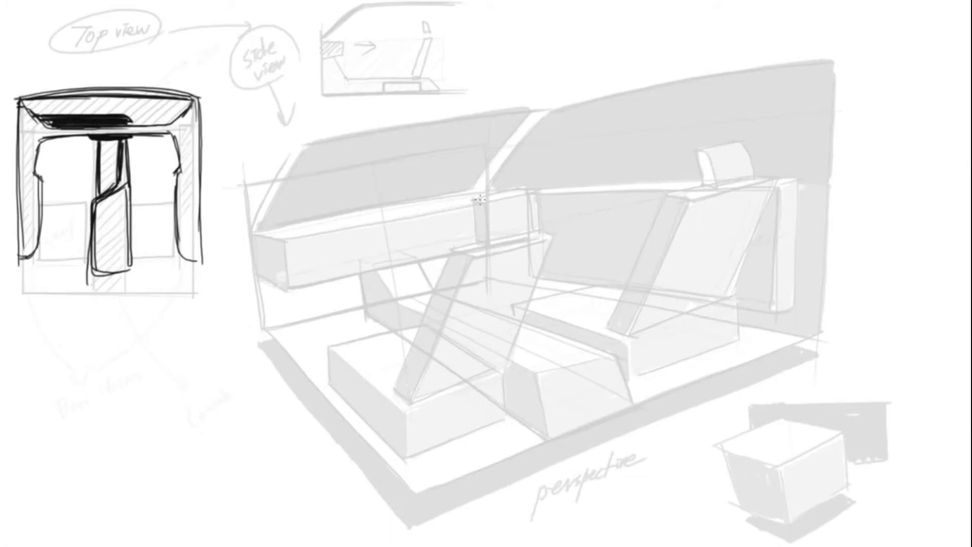
Step: Sketch the dashboard's scooped front and near end in the perspective view, with a black console head beneath its centre
mouse_move(266, 236)
left_mouse_down()
mouse_move(319, 250)
mouse_move(499, 216)
left_mouse_up()
left_click_drag(490, 197, 487, 219)
left_click_drag(394, 233, 486, 212)
left_click_drag(290, 289, 483, 242)
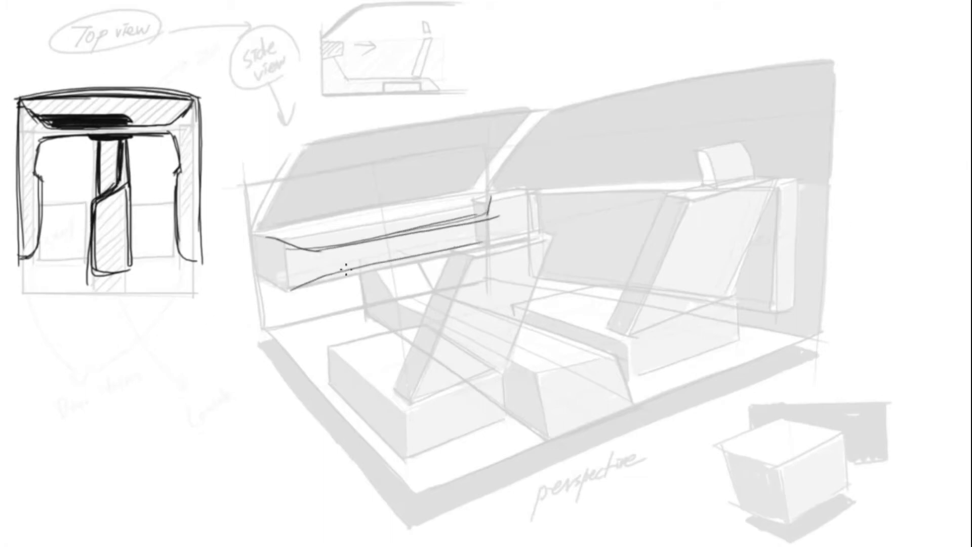
left_click_drag(357, 267, 495, 239)
left_click_drag(386, 261, 434, 263)
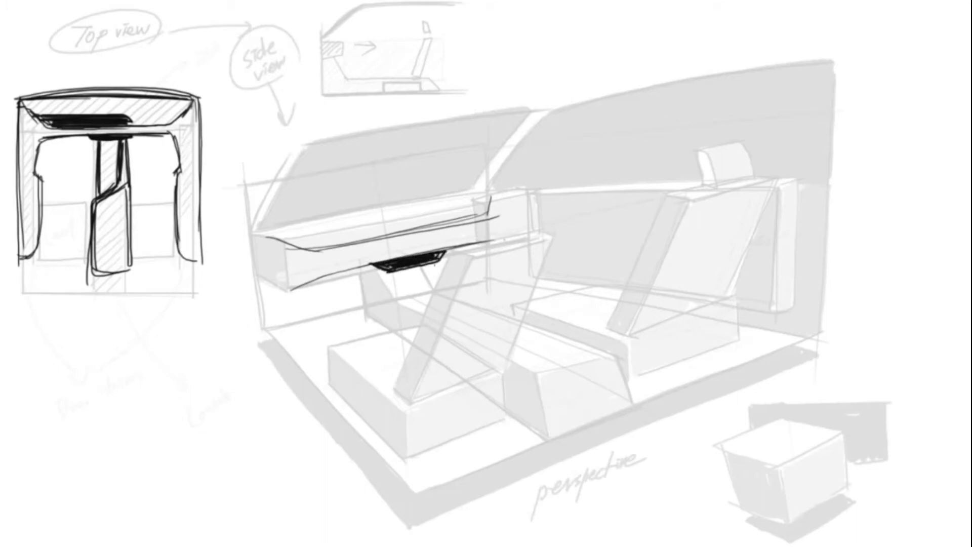
mouse_move(255, 238)
left_mouse_down()
mouse_move(278, 293)
mouse_move(273, 273)
left_mouse_up()
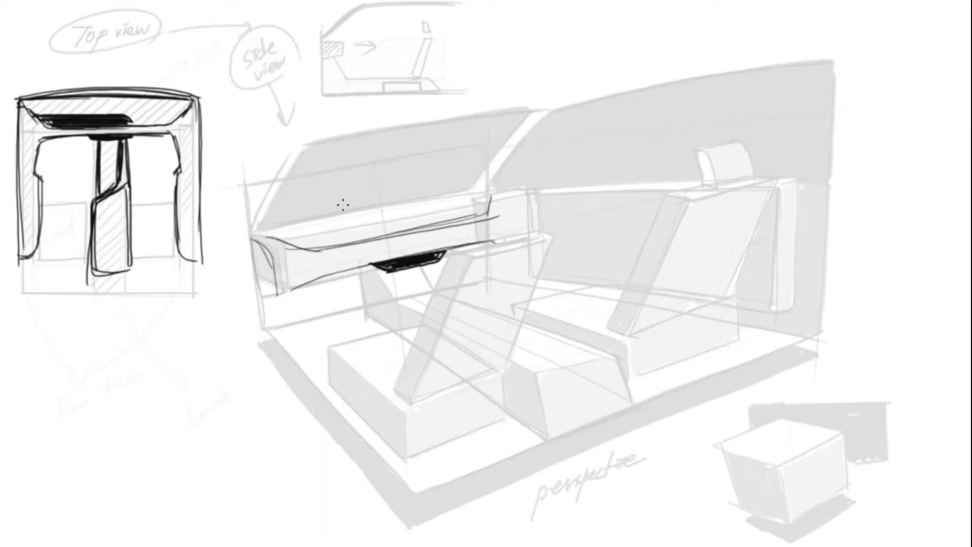
Step: Draw the dashboard's upper edge in the perspective view and place a tapered black display on top of its near half
left_click_drag(253, 234, 450, 202)
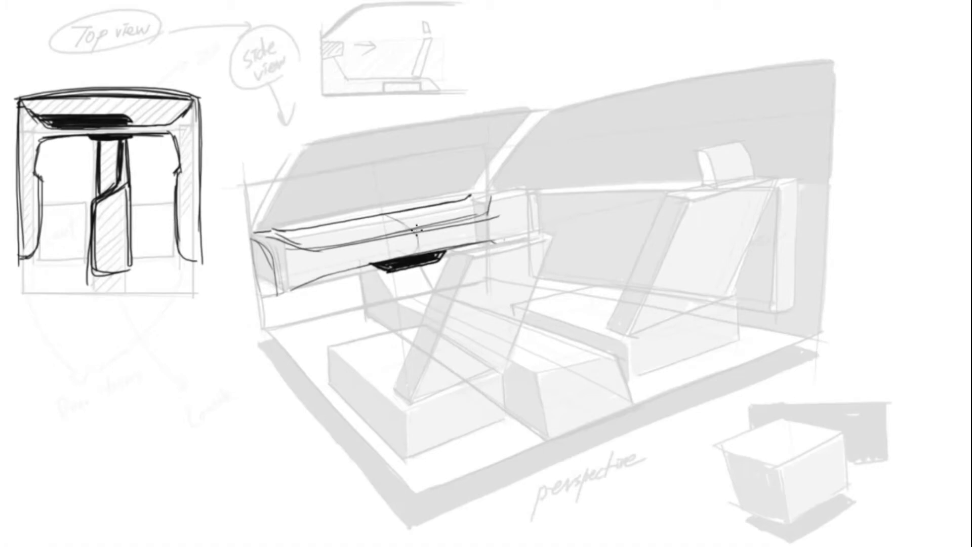
left_click_drag(415, 226, 298, 244)
mouse_move(298, 242)
left_mouse_down()
mouse_move(388, 213)
mouse_move(417, 221)
left_mouse_up()
mouse_move(299, 239)
left_mouse_down()
mouse_move(417, 221)
mouse_move(406, 221)
left_mouse_up()
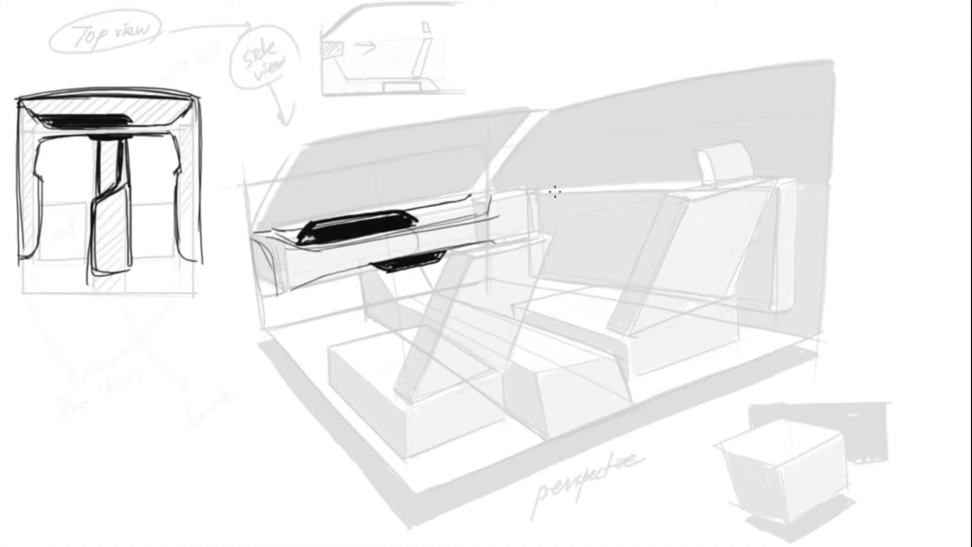
Step: Outline the far door panel with a rounded rear end and a swept lower edge, and sketch its long pointed armrest recess
left_click_drag(472, 194, 759, 181)
left_click_drag(491, 243, 715, 284)
mouse_move(759, 183)
left_mouse_down()
mouse_move(698, 289)
mouse_move(547, 281)
left_mouse_up()
left_click_drag(562, 230, 753, 233)
left_click_drag(587, 242, 732, 246)
mouse_move(572, 231)
left_mouse_down()
mouse_move(752, 234)
mouse_move(739, 264)
left_mouse_up()
mouse_move(590, 247)
left_mouse_down()
mouse_move(733, 228)
mouse_move(599, 257)
left_mouse_up()
Step: Sketch the near side's lower edge lines and the long console top, with a rounded rear end underlined in black
left_click_drag(259, 286, 425, 449)
left_click_drag(408, 303, 416, 421)
left_click_drag(253, 294, 441, 459)
mouse_move(297, 247)
left_mouse_down()
mouse_move(399, 292)
mouse_move(497, 302)
mouse_move(534, 371)
left_mouse_up()
mouse_move(411, 268)
left_mouse_down()
mouse_move(602, 336)
mouse_move(597, 361)
mouse_move(547, 375)
left_mouse_up()
left_click_drag(458, 328, 539, 380)
mouse_move(454, 336)
left_mouse_down()
mouse_move(533, 389)
mouse_move(619, 372)
left_mouse_up()
left_click_drag(624, 352, 622, 366)
left_click_drag(565, 390, 621, 372)
left_click_drag(563, 390, 617, 376)
Step: Draw the console's angled dark arm from the black head, its sloping side edges, and the tapered rear face down to the floor
left_click_drag(379, 282, 462, 323)
left_click_drag(373, 284, 400, 302)
left_click_drag(408, 270, 471, 297)
mouse_move(466, 297)
left_mouse_down()
mouse_move(454, 332)
mouse_move(533, 382)
left_mouse_up()
left_click_drag(372, 283, 456, 325)
mouse_move(352, 269)
left_mouse_down()
mouse_move(370, 313)
mouse_move(563, 442)
left_mouse_up()
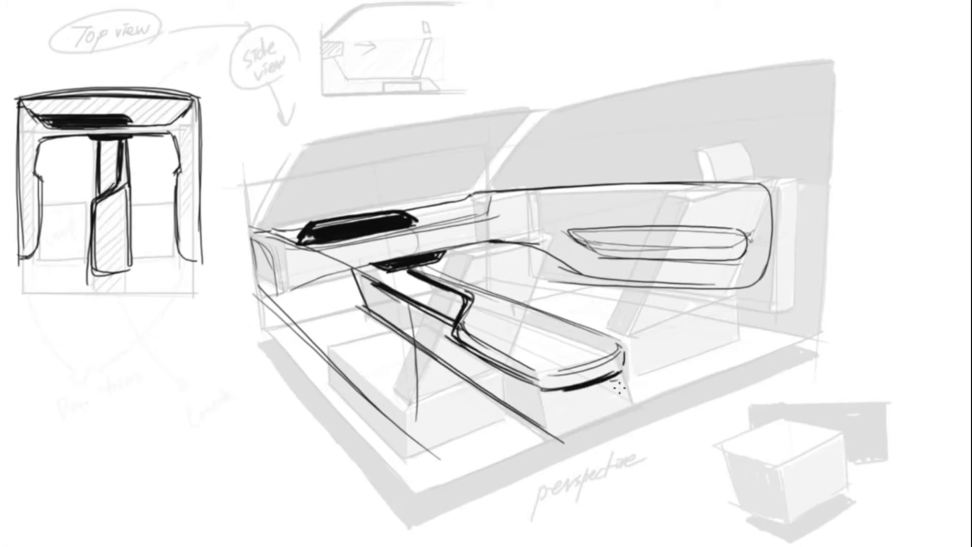
left_click_drag(555, 388, 574, 446)
mouse_move(620, 372)
left_mouse_down()
mouse_move(639, 420)
mouse_move(580, 445)
left_mouse_up()
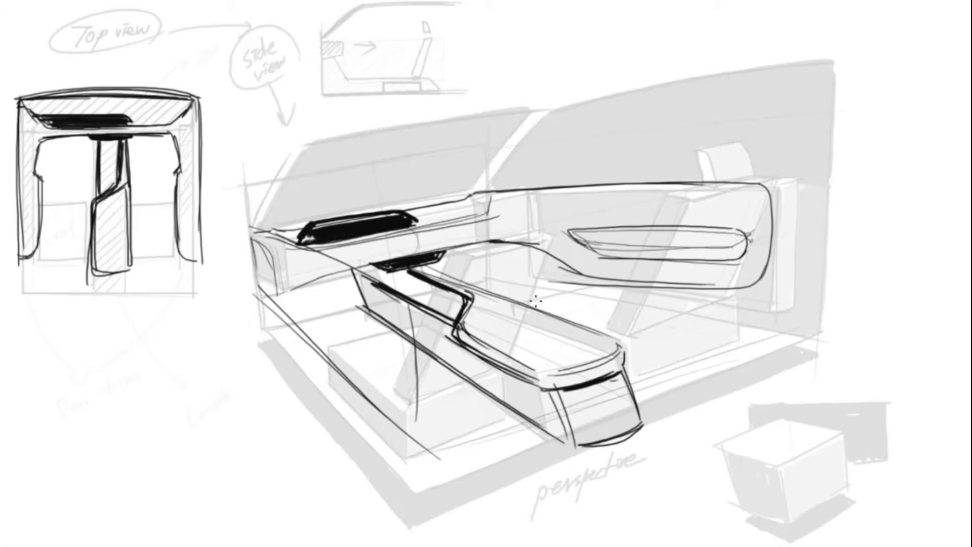
Step: Outline the far seat's rounded cushion and base, and sketch the curved edges of its reclined backrest
left_click_drag(552, 296, 700, 286)
mouse_move(607, 332)
left_mouse_down()
mouse_move(718, 295)
mouse_move(704, 353)
left_mouse_up()
left_click_drag(740, 303, 645, 369)
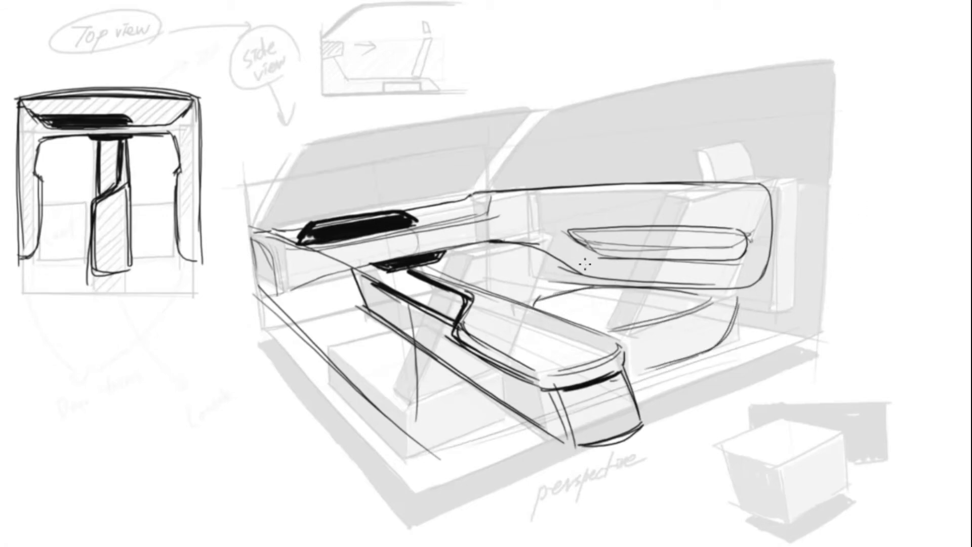
left_click_drag(600, 337, 653, 232)
left_click_drag(597, 327, 680, 212)
left_click_drag(622, 375, 709, 188)
left_click_drag(772, 174, 687, 376)
left_click_drag(602, 305, 691, 202)
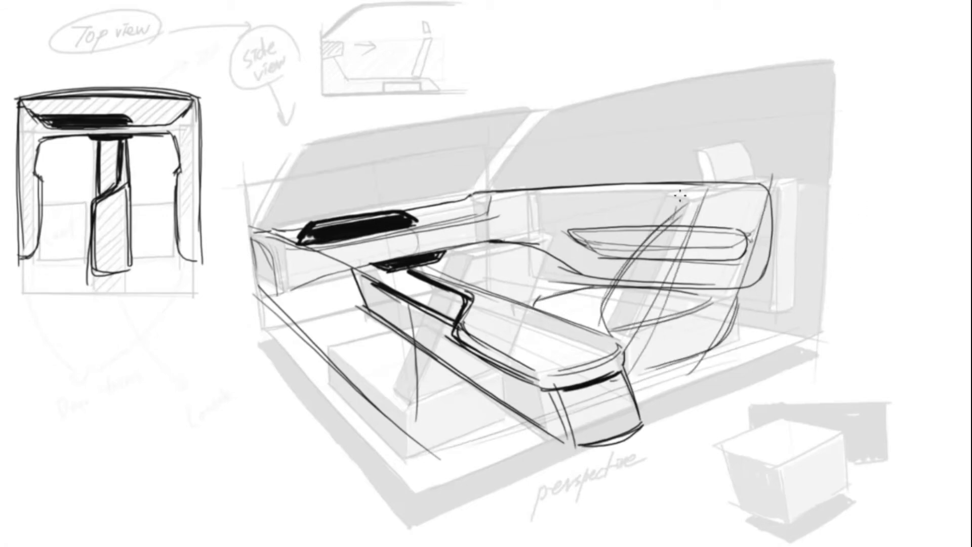
Step: Close the top of the far seat's backrest and draw a rounded headrest above it
left_click_drag(661, 232, 764, 161)
left_click_drag(698, 177, 773, 161)
left_click_drag(697, 130, 721, 157)
mouse_move(697, 131)
left_mouse_down()
mouse_move(759, 135)
mouse_move(713, 162)
left_mouse_up()
Step: Sketch the near seat's rounded cushion and curved base, with a line along the floor from the far seat
left_click_drag(704, 353, 391, 467)
left_click_drag(519, 418, 439, 454)
left_click_drag(338, 347, 421, 326)
left_click_drag(315, 351, 493, 371)
left_click_drag(331, 407, 449, 332)
left_click_drag(513, 378, 518, 412)
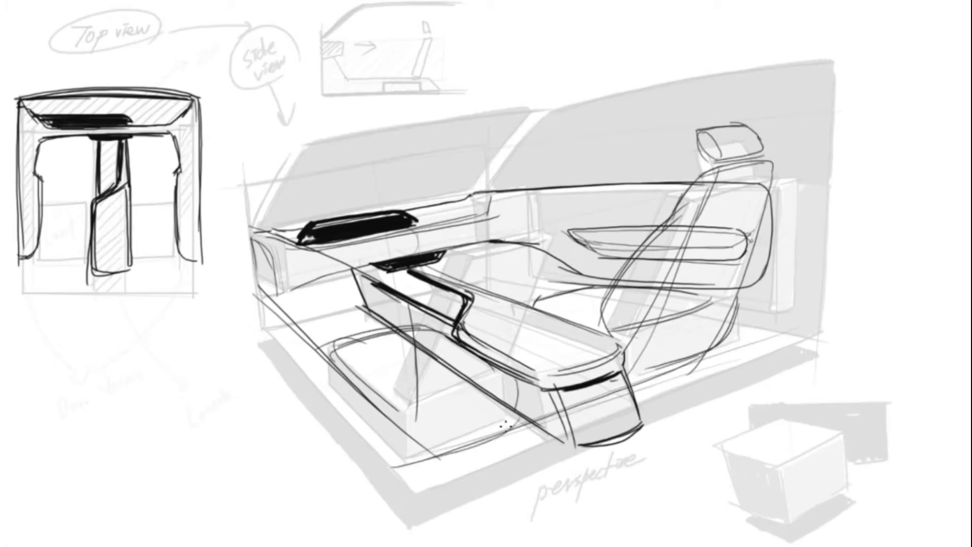
left_click_drag(338, 344, 330, 393)
left_click_drag(514, 411, 499, 433)
left_click_drag(329, 377, 441, 467)
Step: Sketch the near seat's reclined backrest with curved front and rear edges and an arched side contour
left_click_drag(512, 427, 549, 237)
mouse_move(435, 387)
left_mouse_down()
mouse_move(464, 228)
mouse_move(557, 191)
left_mouse_up()
left_click_drag(557, 203, 512, 438)
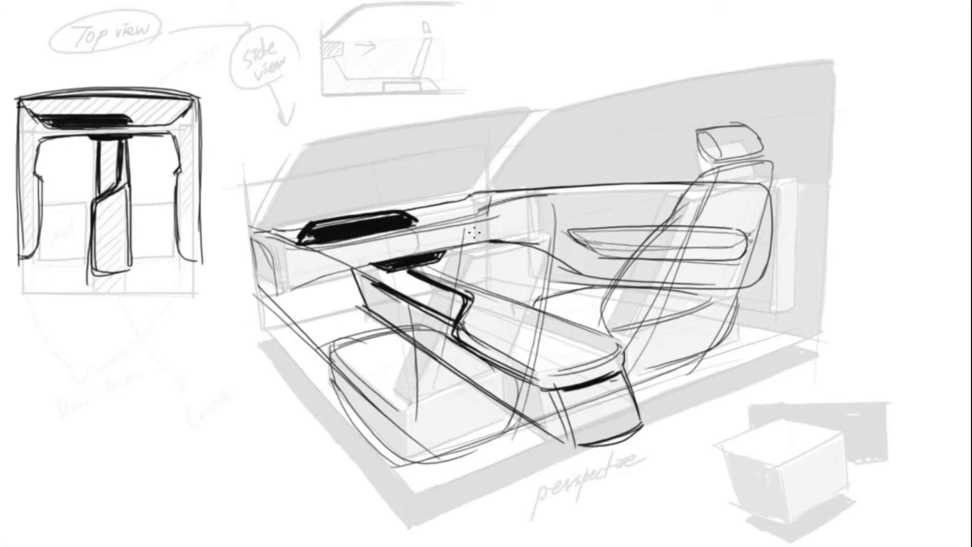
left_click_drag(393, 471, 473, 243)
left_click_drag(380, 420, 484, 245)
left_click_drag(390, 352, 559, 241)
left_click_drag(427, 306, 547, 243)
left_click_drag(487, 203, 444, 285)
Step: Draw a rounded headrest with a visible side face on top of the near seat's backrest
mouse_move(477, 155)
left_mouse_down()
mouse_move(508, 195)
mouse_move(535, 155)
left_mouse_up()
left_click_drag(470, 165, 482, 201)
left_click_drag(535, 155, 484, 200)
left_click_drag(460, 167, 531, 158)
left_click_drag(537, 157, 549, 186)
Step: Add thick black accents to both seats' backrests and bases, and small black vents along the dashboard face
mouse_move(547, 254)
left_mouse_down()
mouse_move(484, 247)
mouse_move(420, 311)
mouse_move(389, 360)
left_mouse_up()
left_click_drag(761, 191, 616, 302)
mouse_move(448, 451)
left_mouse_down()
mouse_move(504, 421)
mouse_move(444, 448)
left_mouse_up()
left_click_drag(660, 364, 712, 338)
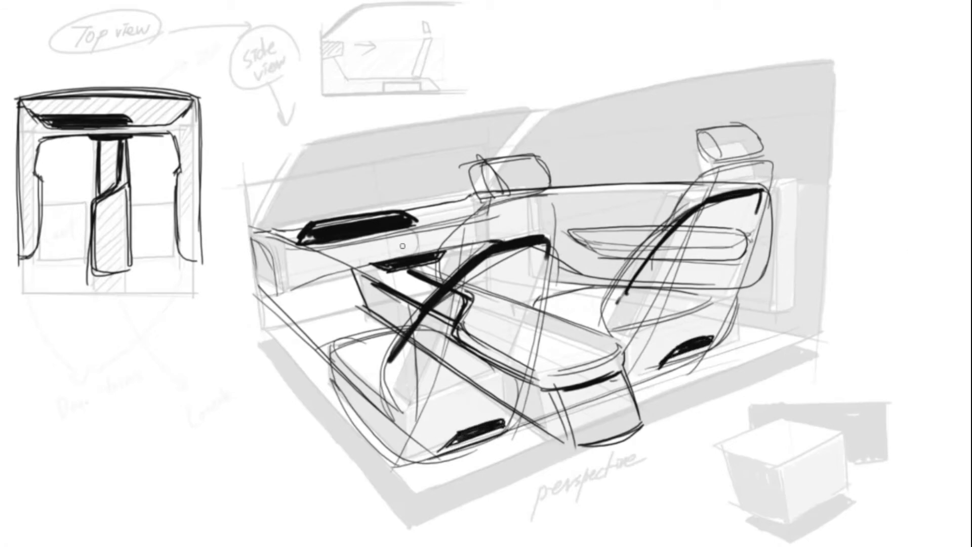
left_click_drag(429, 242, 444, 242)
left_click_drag(284, 274, 300, 268)
Step: Darken the dashboard's upper edge and far beltline, and draw the far windshield pillar and roof line
left_click_drag(260, 224, 462, 194)
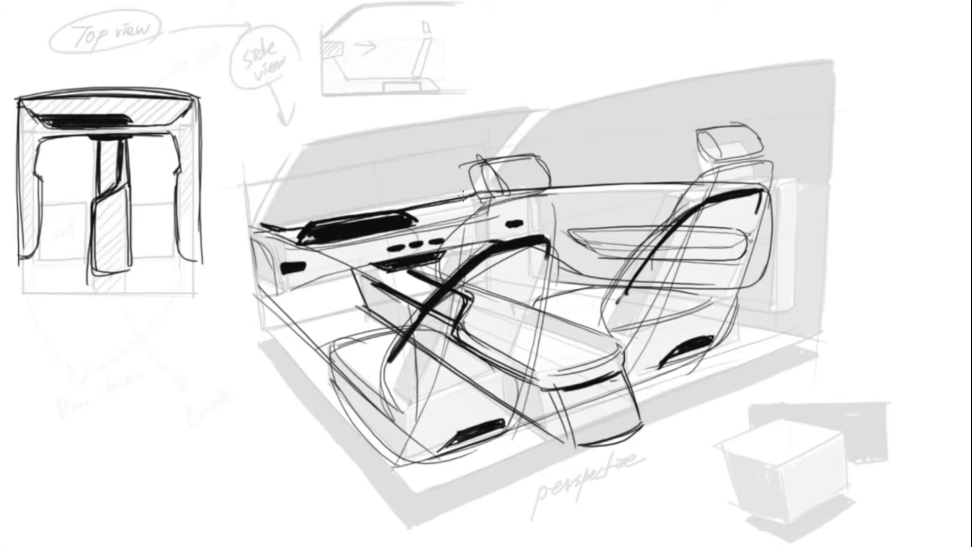
left_click_drag(268, 222, 474, 192)
left_click_drag(397, 193, 711, 177)
left_click_drag(575, 99, 483, 162)
left_click_drag(525, 132, 831, 61)
left_click_drag(544, 107, 484, 155)
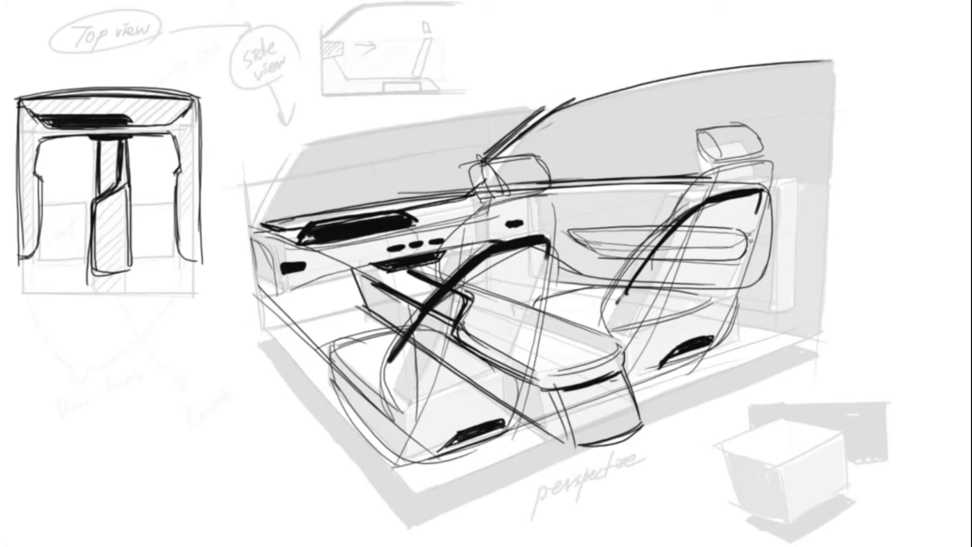
Step: Outline the cabin's near pillar, front side, floor edges and rear vertical edge with heavy black lines
mouse_move(312, 142)
left_mouse_down()
mouse_move(250, 233)
mouse_move(260, 319)
left_mouse_up()
left_click_drag(249, 316, 409, 507)
left_click_drag(269, 314, 433, 518)
left_click_drag(406, 490, 562, 445)
left_click_drag(562, 445, 418, 498)
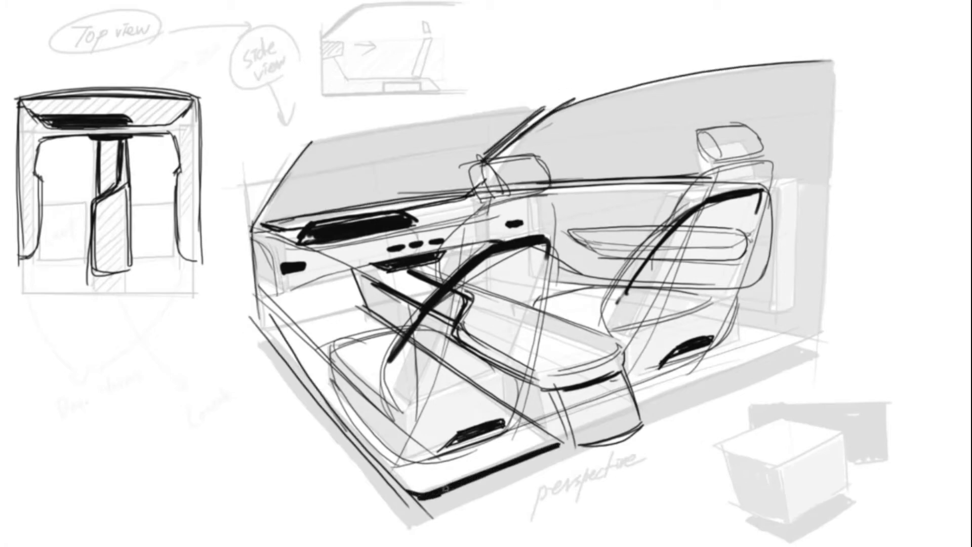
mouse_move(639, 418)
left_mouse_down()
mouse_move(798, 351)
mouse_move(781, 356)
left_mouse_up()
mouse_move(793, 180)
left_mouse_down()
mouse_move(786, 370)
mouse_move(761, 445)
left_mouse_up()
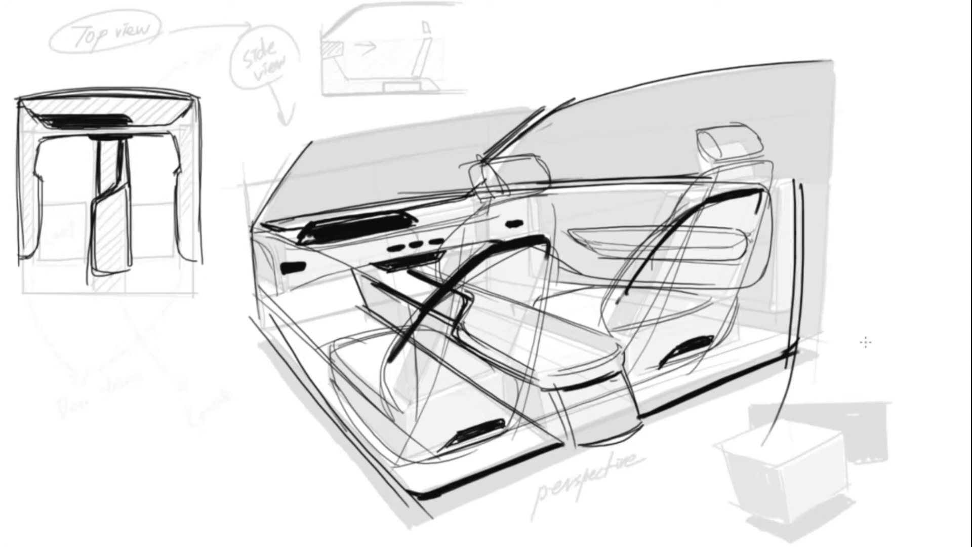
Step: Reinforce the dashboard's lower edge and the outlines of both seats' cushions, backrests and headrests
mouse_move(280, 304)
left_mouse_down()
mouse_move(372, 263)
mouse_move(493, 242)
left_mouse_up()
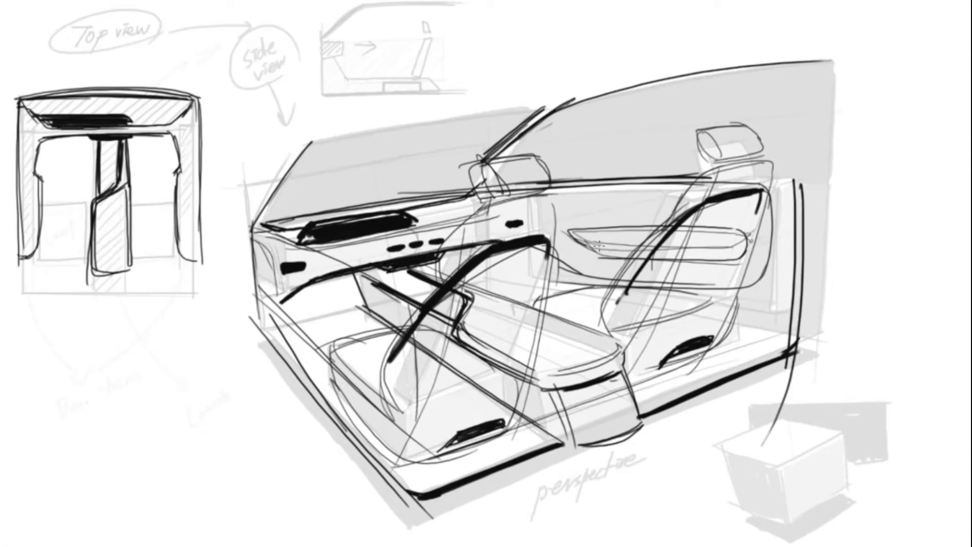
mouse_move(330, 346)
left_mouse_down()
mouse_move(419, 484)
mouse_move(401, 320)
left_mouse_up()
left_click_drag(388, 362, 398, 418)
mouse_move(490, 194)
left_mouse_down()
mouse_move(435, 291)
mouse_move(443, 247)
left_mouse_up()
mouse_move(480, 197)
left_mouse_down()
mouse_move(561, 208)
mouse_move(557, 233)
left_mouse_up()
left_click_drag(555, 232, 536, 395)
left_click_drag(552, 268, 525, 418)
left_click_drag(679, 203, 610, 345)
left_click_drag(662, 229, 716, 164)
left_click_drag(713, 165, 775, 195)
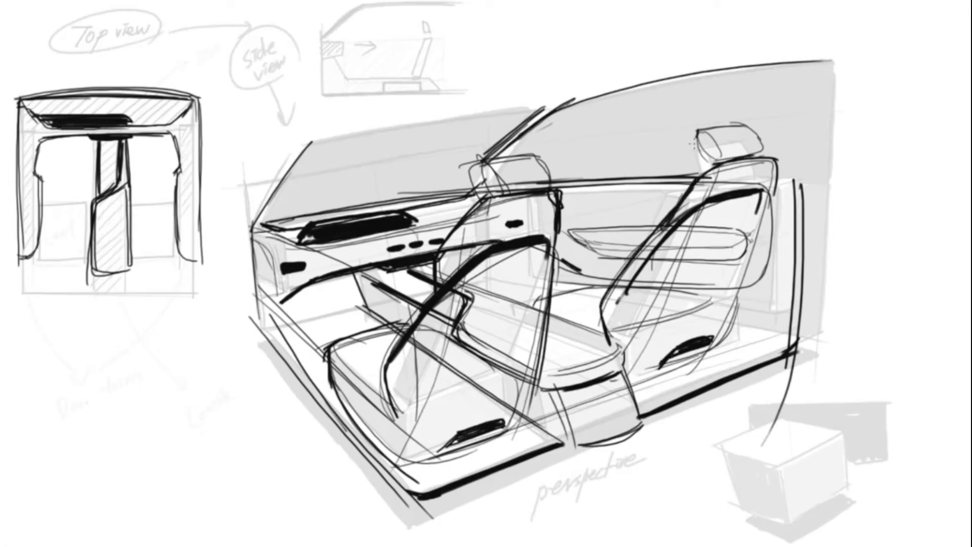
left_click_drag(697, 132, 761, 152)
left_click_drag(473, 161, 482, 199)
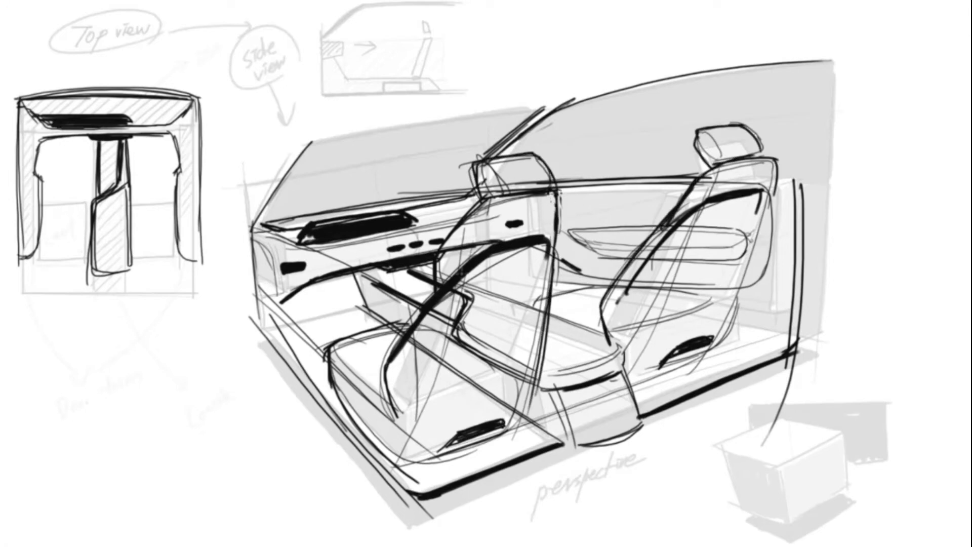
mouse_move(438, 273)
left_mouse_down()
mouse_move(625, 346)
mouse_move(643, 435)
mouse_move(539, 443)
left_mouse_up()
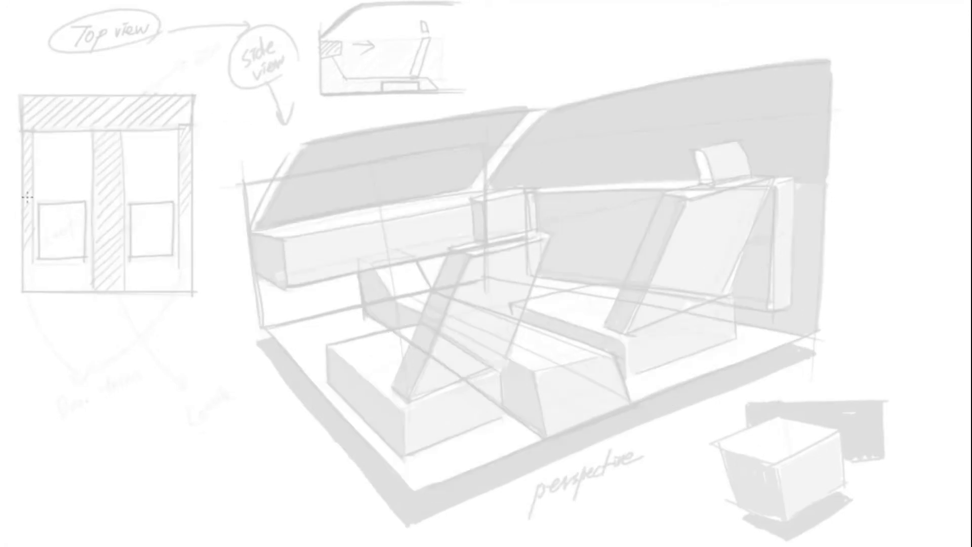
Step: Sketch a new top-view layout with a curved dashboard wrapping into both doors and a thick black band along its rear edge
mouse_move(20, 190)
left_mouse_down()
mouse_move(32, 204)
mouse_move(162, 127)
mouse_move(182, 213)
left_mouse_up()
mouse_move(23, 210)
left_mouse_down()
mouse_move(69, 96)
mouse_move(202, 208)
left_mouse_up()
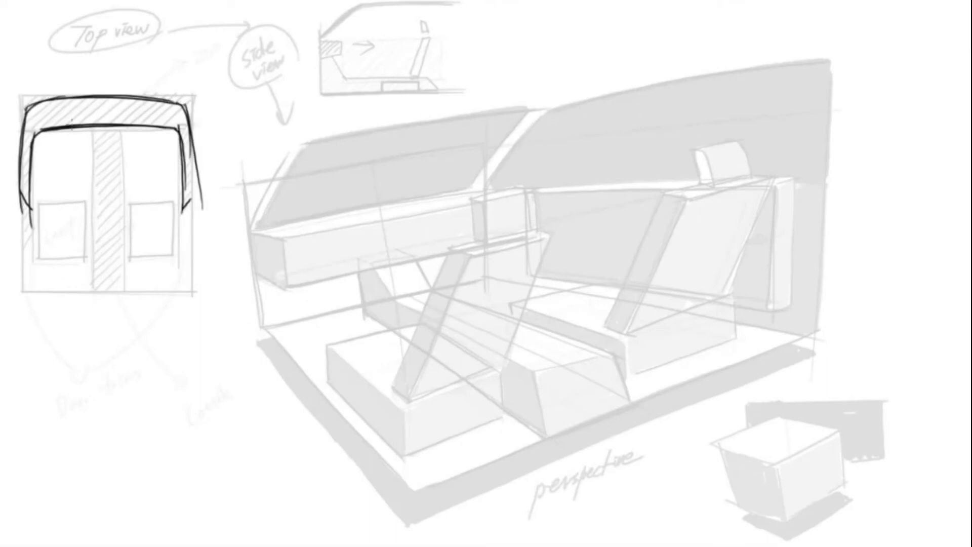
mouse_move(44, 129)
left_mouse_down()
mouse_move(168, 121)
mouse_move(28, 134)
left_mouse_up()
Step: Draw a narrow top-view console with a rounded black head, add black inserts to both doors, and reinforce the dashboard outline
mouse_move(104, 142)
left_mouse_down()
mouse_move(98, 195)
mouse_move(117, 143)
mouse_move(109, 183)
mouse_move(91, 169)
mouse_move(96, 284)
left_mouse_up()
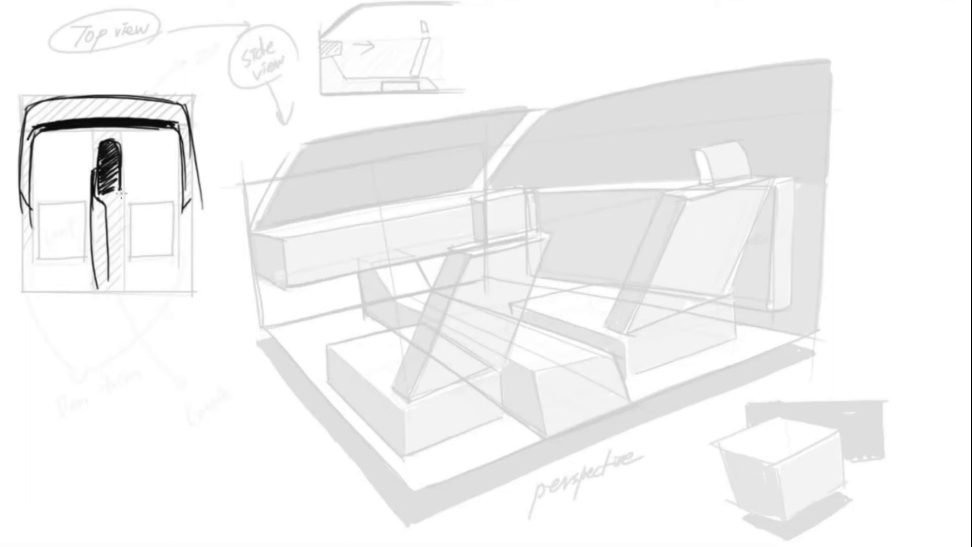
mouse_move(121, 175)
left_mouse_down()
mouse_move(124, 276)
mouse_move(96, 286)
left_mouse_up()
left_click_drag(28, 203, 28, 273)
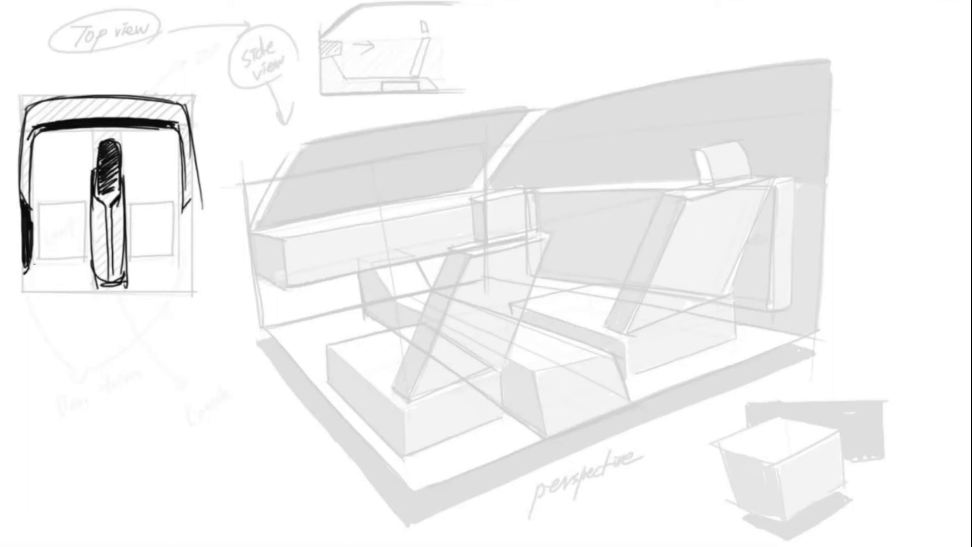
left_click_drag(187, 197, 193, 273)
mouse_move(20, 194)
left_mouse_down()
mouse_move(23, 106)
mouse_move(180, 94)
left_mouse_up()
left_click_drag(179, 133, 28, 205)
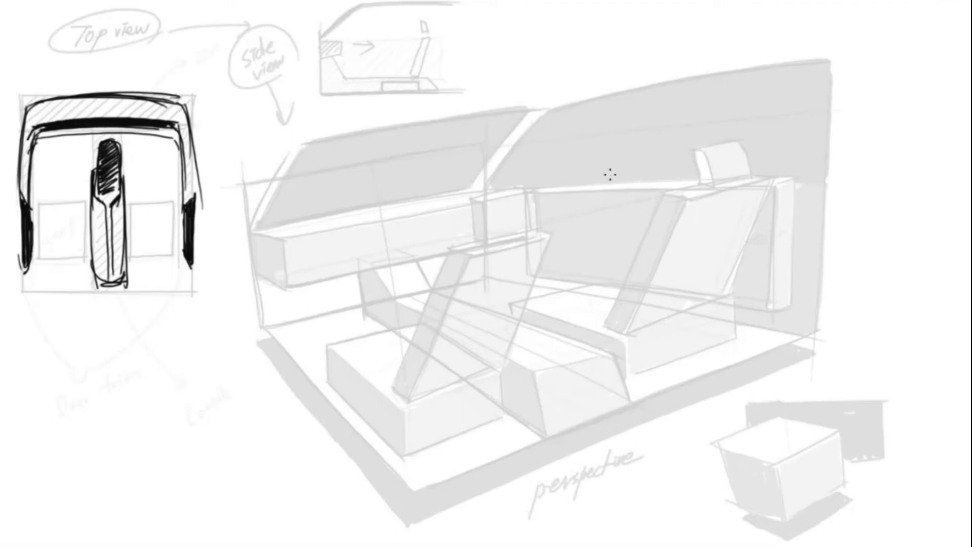
Step: Sketch the new dashboard's sweeping upper edge and arced band lines in the perspective view, from the near corner across the far door
mouse_move(258, 234)
left_mouse_down()
mouse_move(577, 190)
mouse_move(692, 192)
left_mouse_up()
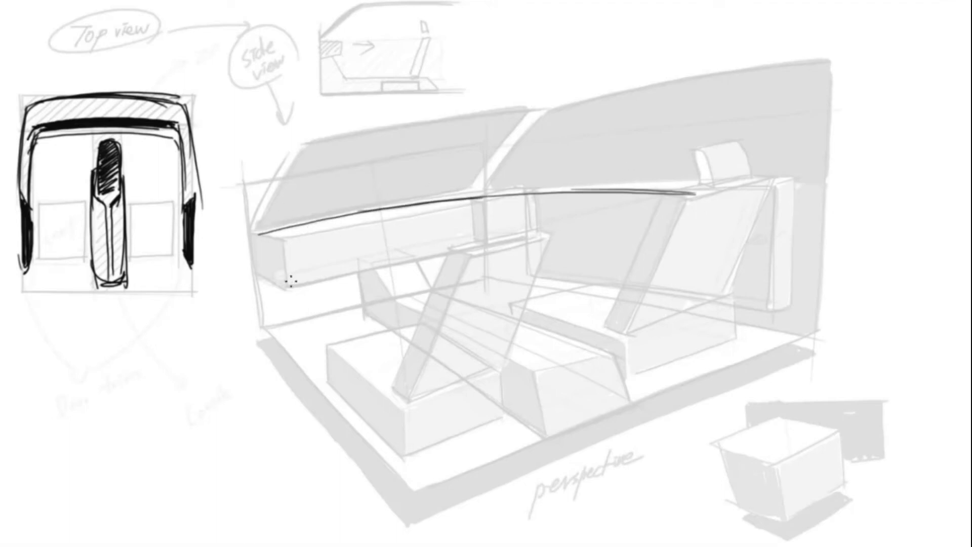
left_click_drag(299, 279, 512, 237)
left_click_drag(290, 260, 509, 224)
mouse_move(296, 254)
left_mouse_down()
mouse_move(521, 219)
mouse_move(549, 226)
left_mouse_up()
mouse_move(403, 231)
left_mouse_down()
mouse_move(586, 217)
mouse_move(698, 222)
left_mouse_up()
left_click_drag(474, 231, 676, 230)
left_click_drag(367, 239, 650, 218)
Step: Draw the near door's pointed return from the dashboard corner and add further arcs along the dashboard band
mouse_move(308, 257)
left_mouse_down()
mouse_move(303, 267)
mouse_move(408, 336)
left_mouse_up()
left_click_drag(289, 271, 404, 373)
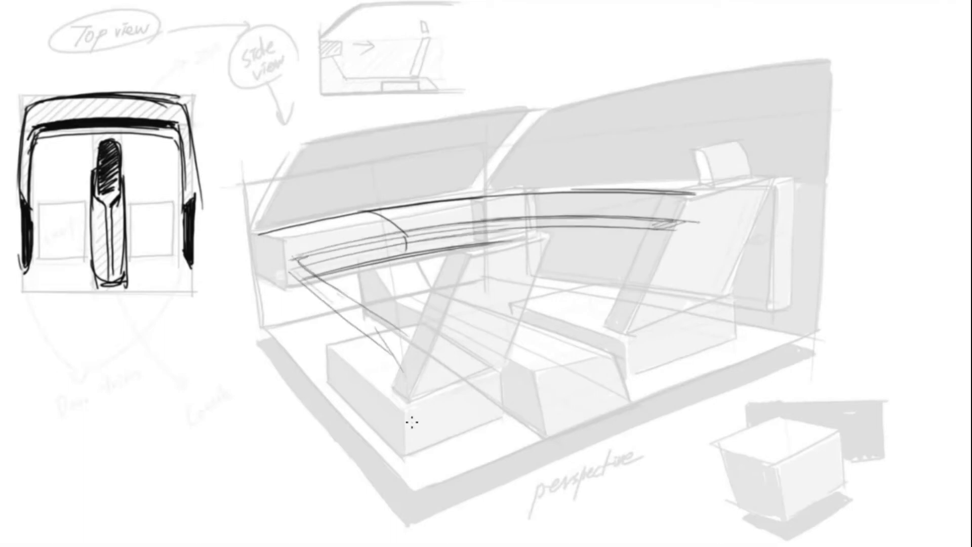
left_click_drag(367, 345, 409, 333)
left_click_drag(272, 264, 671, 213)
left_click_drag(363, 244, 583, 228)
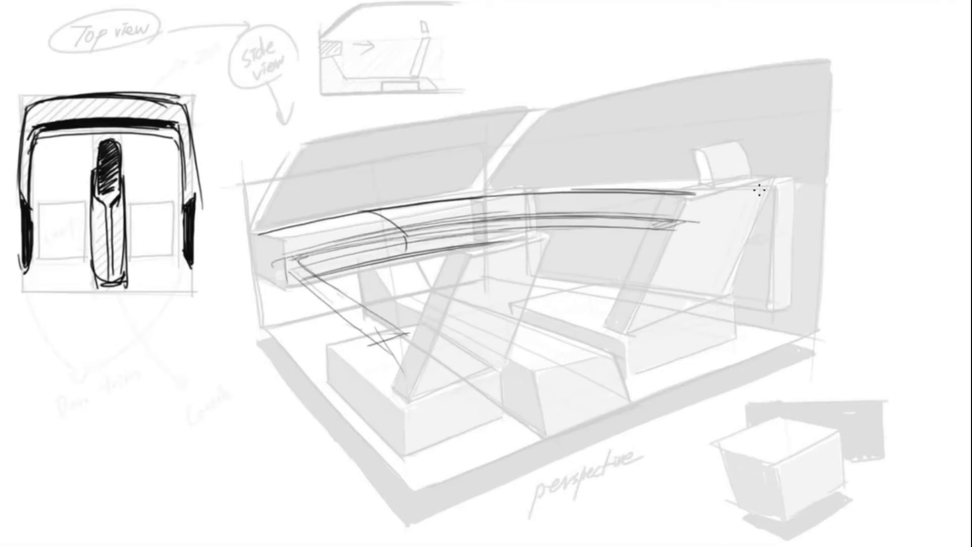
Step: Shape the band's pointed far end and extend the dashboard's upper and lower edges toward the rear of the far door
left_click_drag(662, 221, 640, 231)
mouse_move(634, 191)
left_mouse_down()
mouse_move(750, 198)
mouse_move(709, 236)
left_mouse_up()
left_click_drag(434, 245, 560, 233)
left_click_drag(479, 243, 700, 242)
left_click_drag(527, 238, 797, 234)
left_click_drag(724, 234, 796, 237)
Step: Outline the cabin's floor, rear edge and near pillar, and thicken the dashboard band and near door edge in black
mouse_move(563, 192)
left_mouse_down()
mouse_move(835, 188)
mouse_move(809, 352)
left_mouse_up()
left_click_drag(799, 335, 401, 498)
left_click_drag(263, 324, 443, 540)
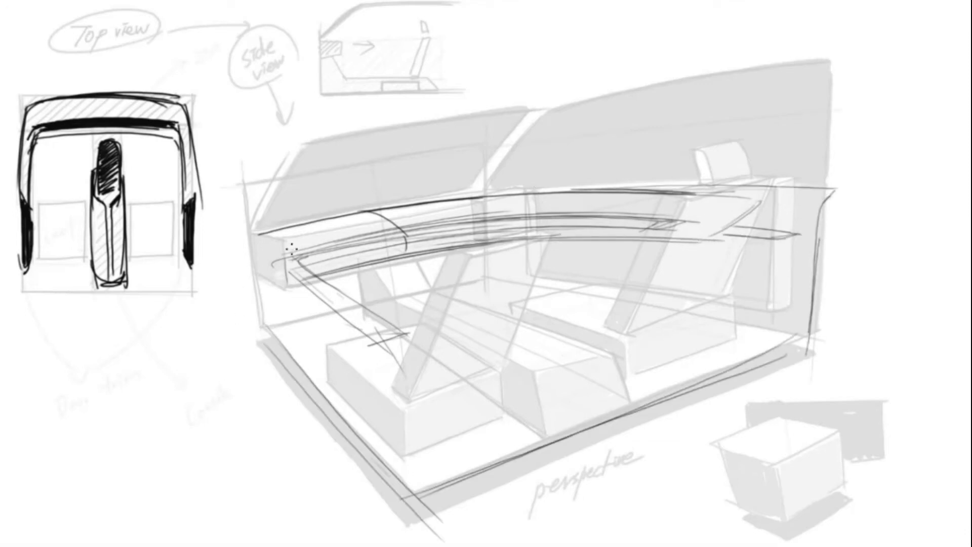
left_click_drag(271, 226, 254, 344)
left_click_drag(306, 132, 241, 352)
mouse_move(451, 226)
left_mouse_down()
mouse_move(296, 258)
mouse_move(490, 223)
mouse_move(678, 215)
mouse_move(655, 223)
left_mouse_up()
left_click_drag(293, 260, 408, 334)
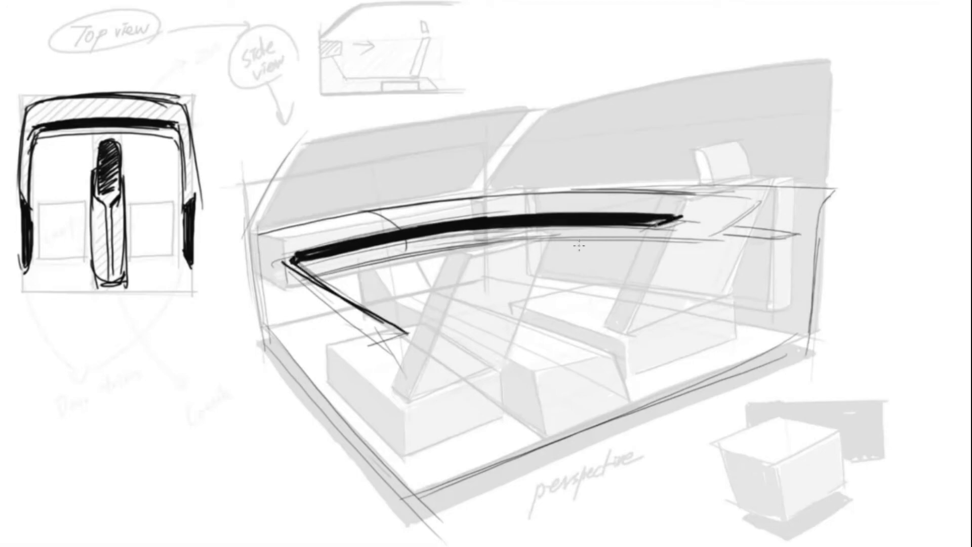
Step: Sketch the perspective console's long rounded body with a dark central groove and a raised arm at its front
left_click_drag(429, 291, 630, 381)
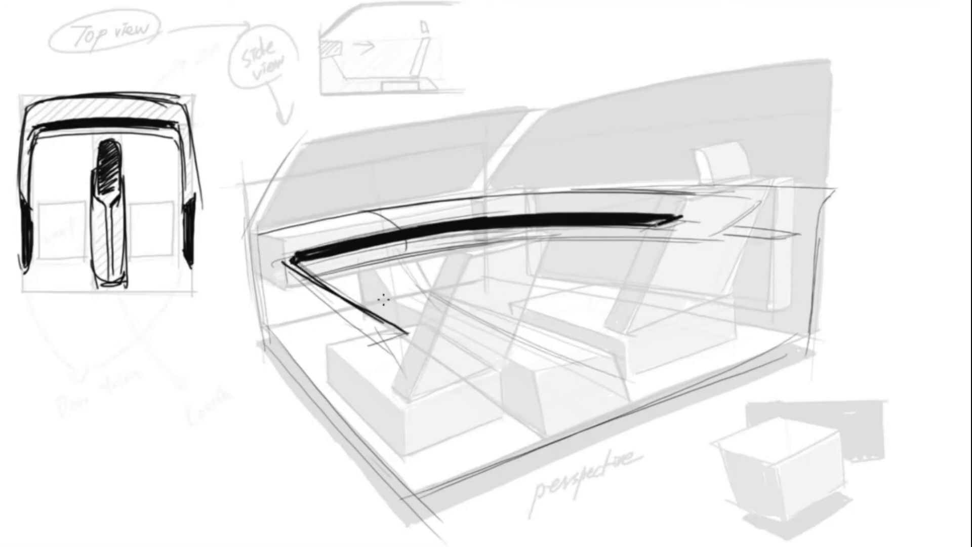
mouse_move(383, 300)
left_mouse_down()
mouse_move(476, 323)
mouse_move(576, 365)
left_mouse_up()
left_click_drag(483, 308, 585, 362)
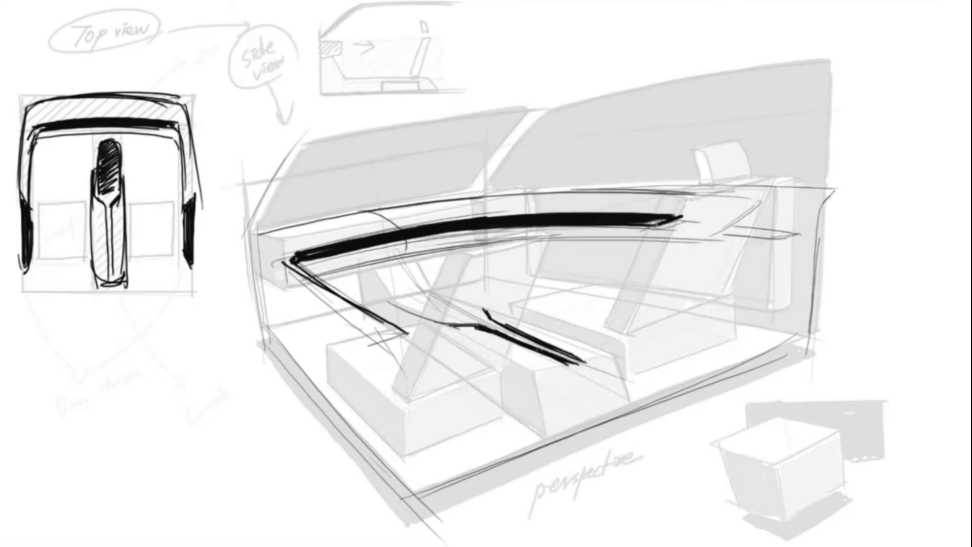
mouse_move(387, 302)
left_mouse_down()
mouse_move(538, 389)
mouse_move(615, 372)
left_mouse_up()
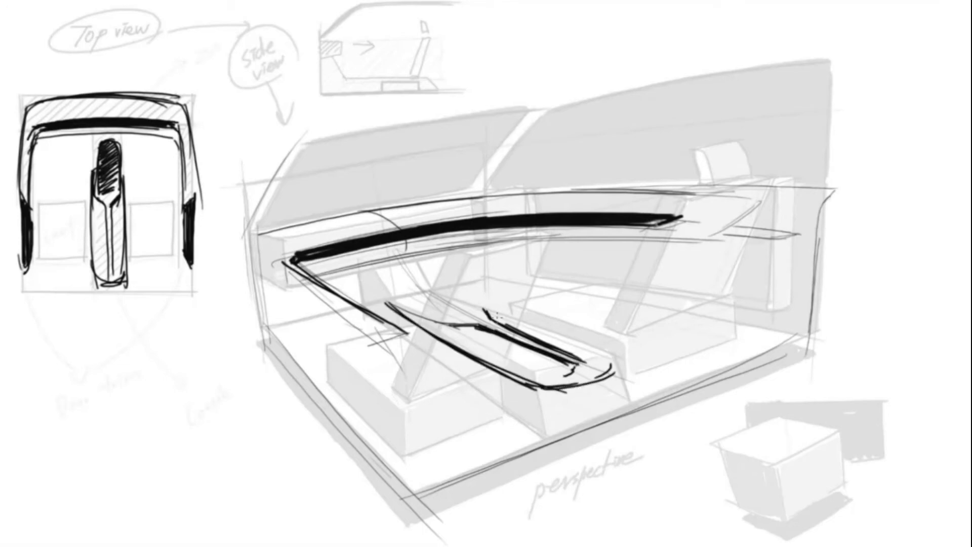
mouse_move(486, 310)
left_mouse_down()
mouse_move(614, 360)
mouse_move(572, 365)
mouse_move(557, 387)
mouse_move(544, 385)
left_mouse_up()
mouse_move(394, 263)
left_mouse_down()
mouse_move(403, 310)
mouse_move(429, 281)
mouse_move(487, 317)
left_mouse_up()
left_click_drag(390, 265, 413, 305)
left_click_drag(402, 296, 442, 322)
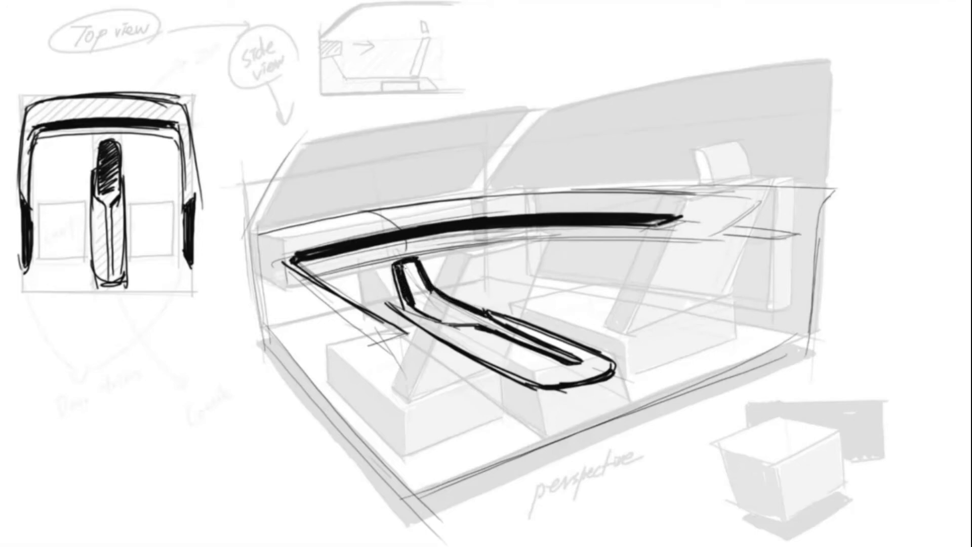
Step: Fill the console's raised arm and central groove with black, and add support lines below its rear end
mouse_move(407, 264)
left_mouse_down()
mouse_move(448, 324)
mouse_move(466, 311)
mouse_move(577, 363)
left_mouse_up()
left_click_drag(486, 329, 596, 379)
left_click_drag(597, 383, 604, 427)
left_click_drag(557, 412, 560, 431)
left_click_drag(458, 403, 714, 316)
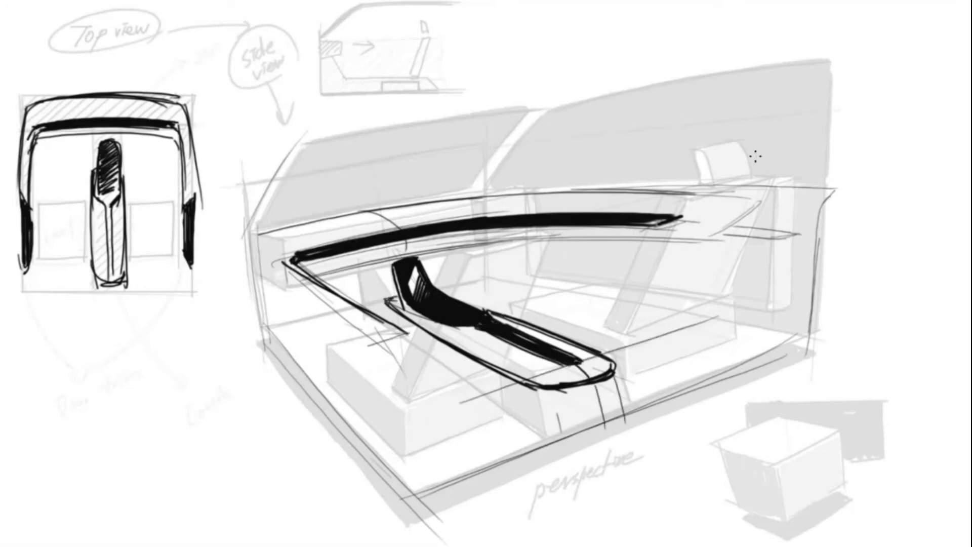
Step: Outline the far seat's arched side base and its slim curved backrest with a rounded top
left_click_drag(642, 373, 730, 349)
left_click_drag(728, 350, 648, 377)
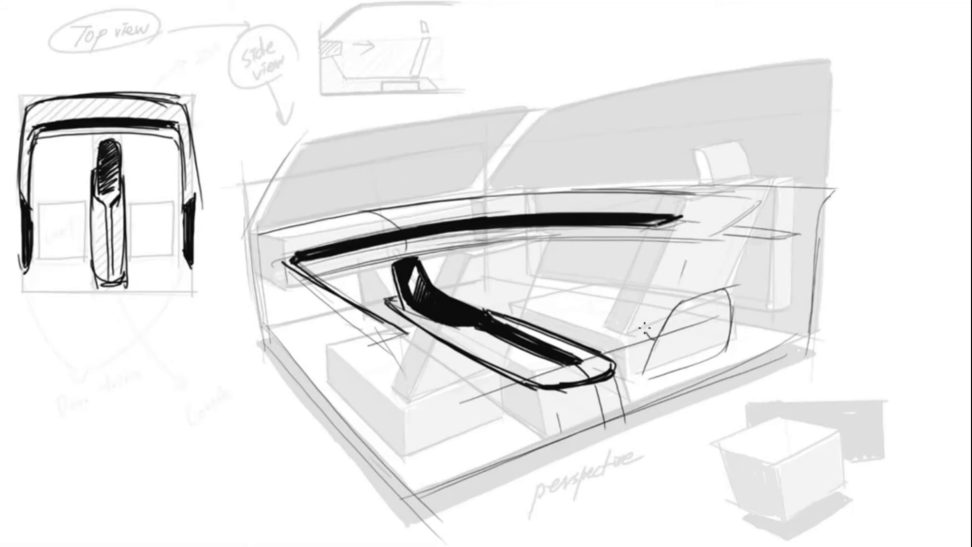
mouse_move(648, 332)
left_mouse_down()
mouse_move(764, 178)
mouse_move(732, 311)
left_mouse_up()
mouse_move(739, 180)
left_mouse_down()
mouse_move(714, 324)
mouse_move(653, 387)
left_mouse_up()
mouse_move(709, 200)
left_mouse_down()
mouse_move(754, 182)
mouse_move(653, 329)
left_mouse_up()
left_click_drag(759, 187, 751, 253)
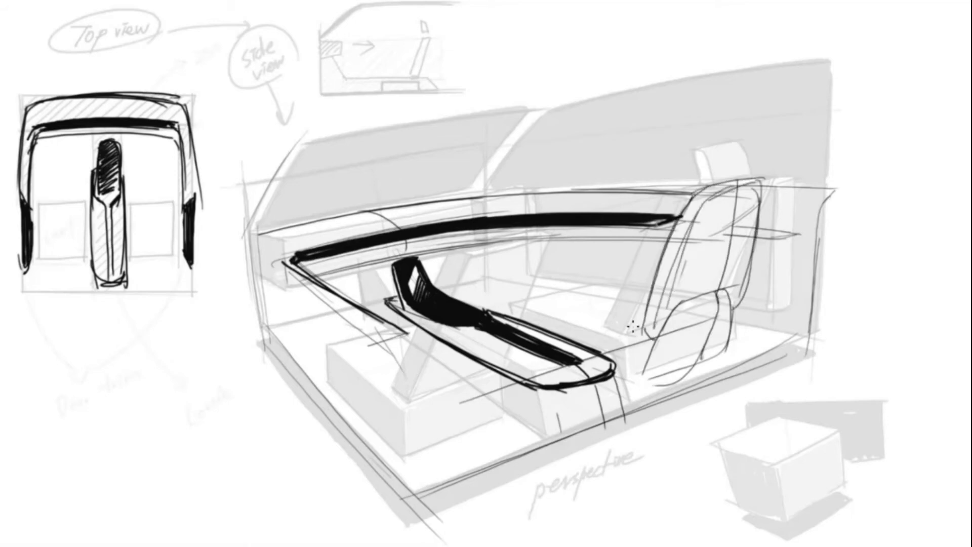
Step: Outline the far seat's backrest, tall headrest and cushion in perspective, and add the near seat's arched side panel
mouse_move(632, 327)
left_mouse_down()
mouse_move(706, 189)
mouse_move(759, 178)
left_mouse_up()
left_click_drag(737, 131, 688, 190)
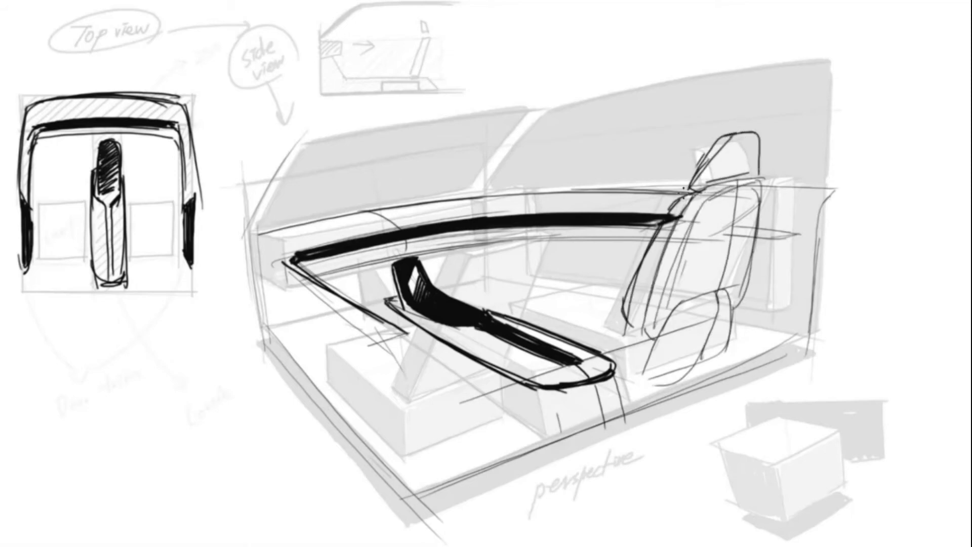
mouse_move(658, 228)
left_mouse_down()
mouse_move(617, 330)
mouse_move(521, 307)
left_mouse_up()
left_click_drag(638, 286, 527, 314)
mouse_move(735, 352)
left_mouse_down()
mouse_move(398, 479)
mouse_move(495, 427)
left_mouse_up()
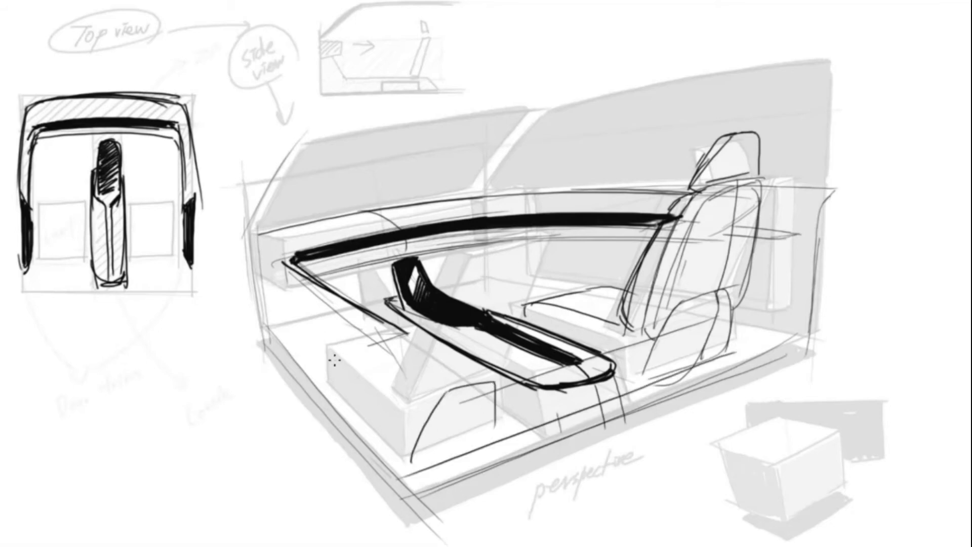
Step: Sketch the near seat's cushion edges, reclined backrest and rounded headrest over the perspective template
left_click_drag(324, 378, 410, 416)
left_click_drag(332, 339, 406, 318)
left_click_drag(480, 231, 412, 416)
mouse_move(462, 252)
left_mouse_down()
mouse_move(531, 290)
mouse_move(405, 423)
left_mouse_up()
left_click_drag(468, 223, 539, 212)
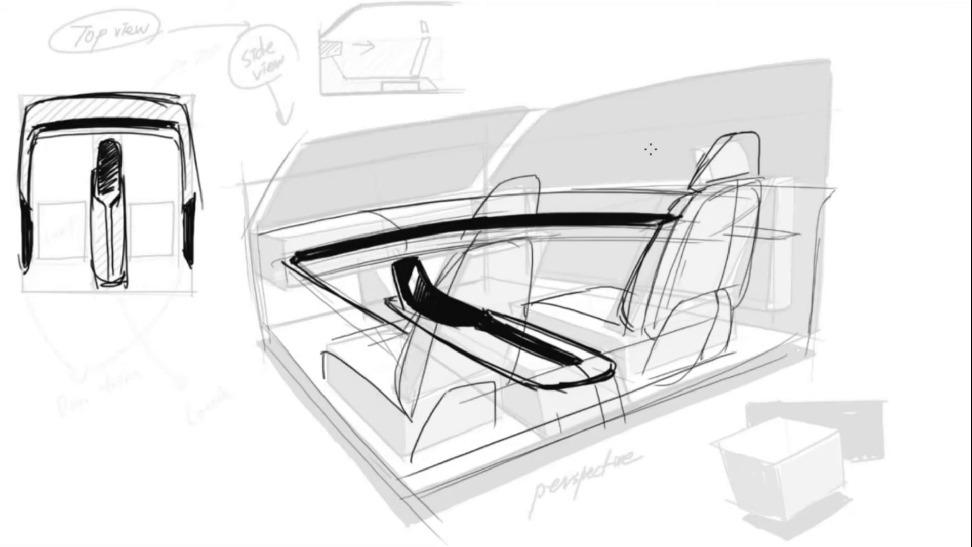
Step: Thicken both seats' base edges and the cabin's floor and rear edges in black, and reinforce the window lines
mouse_move(330, 389)
left_mouse_down()
mouse_move(410, 464)
mouse_move(509, 419)
left_mouse_up()
left_click_drag(619, 380, 732, 351)
left_click_drag(702, 383, 419, 496)
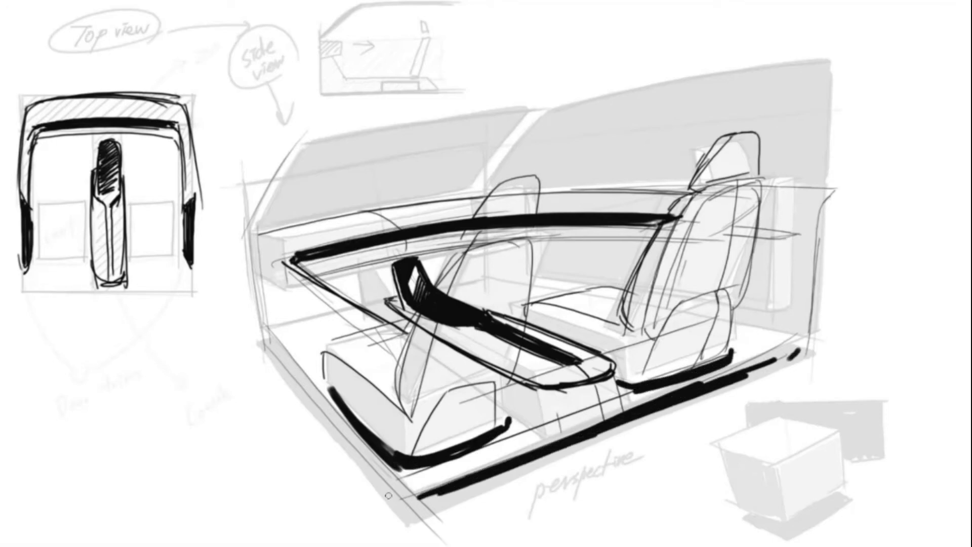
mouse_move(261, 347)
left_mouse_down()
mouse_move(413, 511)
mouse_move(805, 348)
left_mouse_up()
left_click_drag(832, 187, 799, 349)
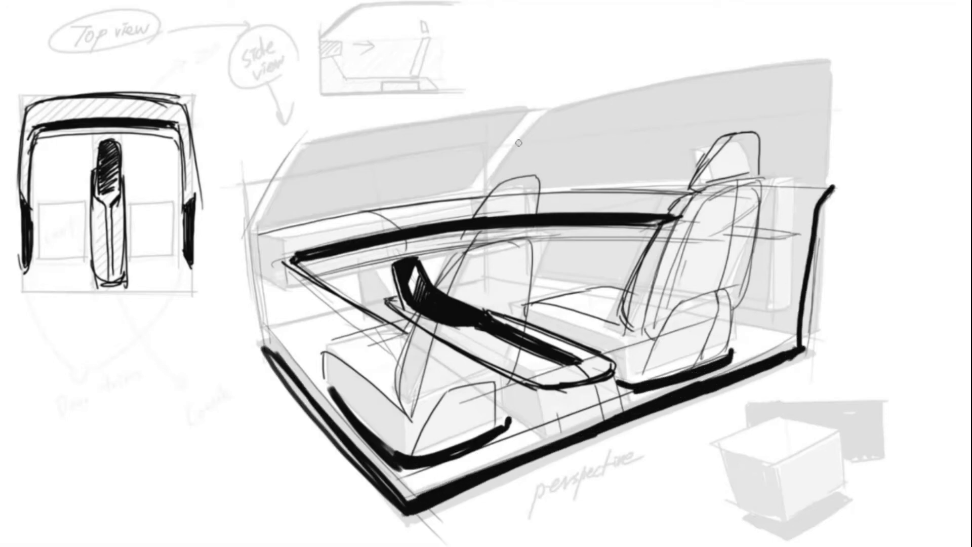
left_click_drag(489, 175, 822, 63)
left_click_drag(259, 226, 468, 189)
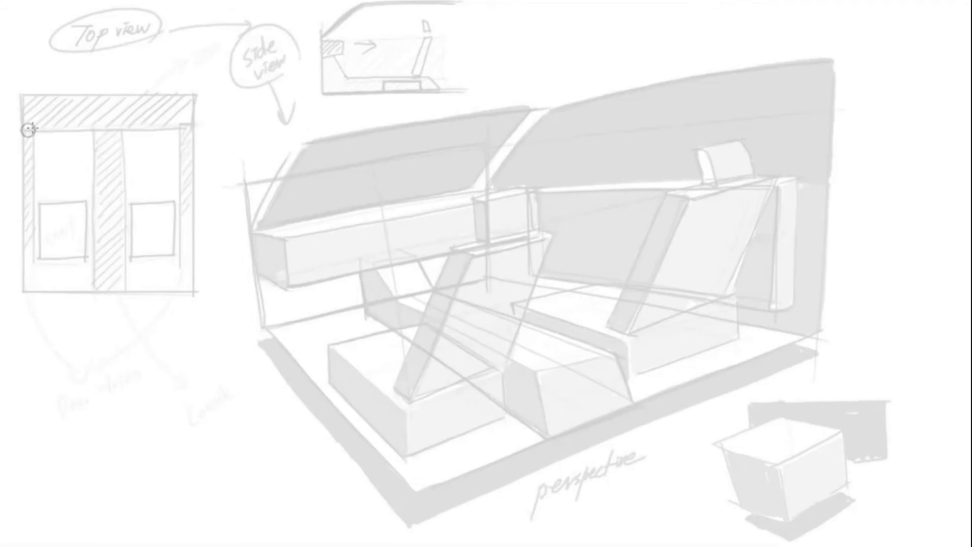
Step: Sketch a new top-view layout with a straight dashboard, rounded outer door contours and slim armrests on both doors
mouse_move(28, 129)
left_mouse_down()
mouse_move(184, 125)
mouse_move(170, 127)
left_mouse_up()
mouse_move(33, 91)
left_mouse_down()
mouse_move(20, 134)
mouse_move(190, 116)
left_mouse_up()
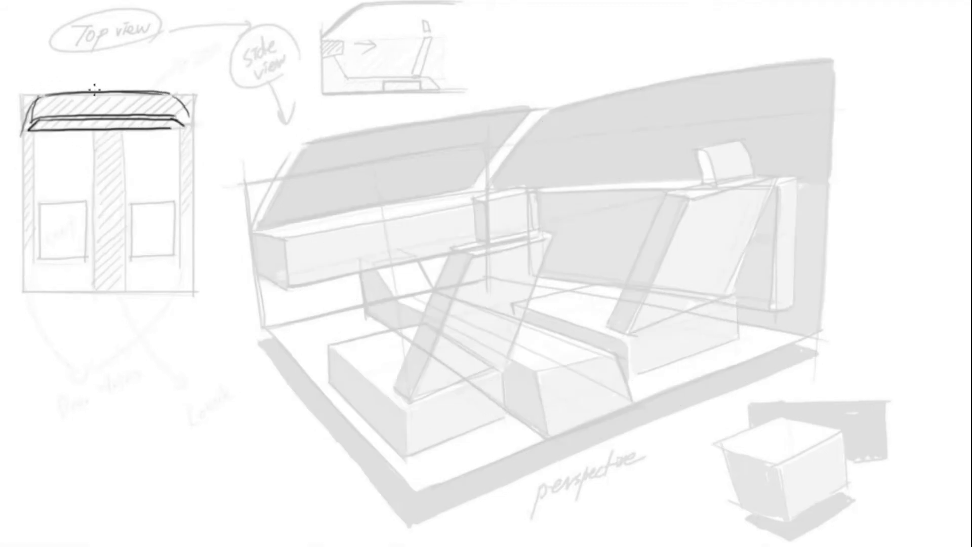
left_click_drag(33, 96, 22, 251)
left_click_drag(37, 150, 26, 241)
left_click_drag(190, 117, 195, 250)
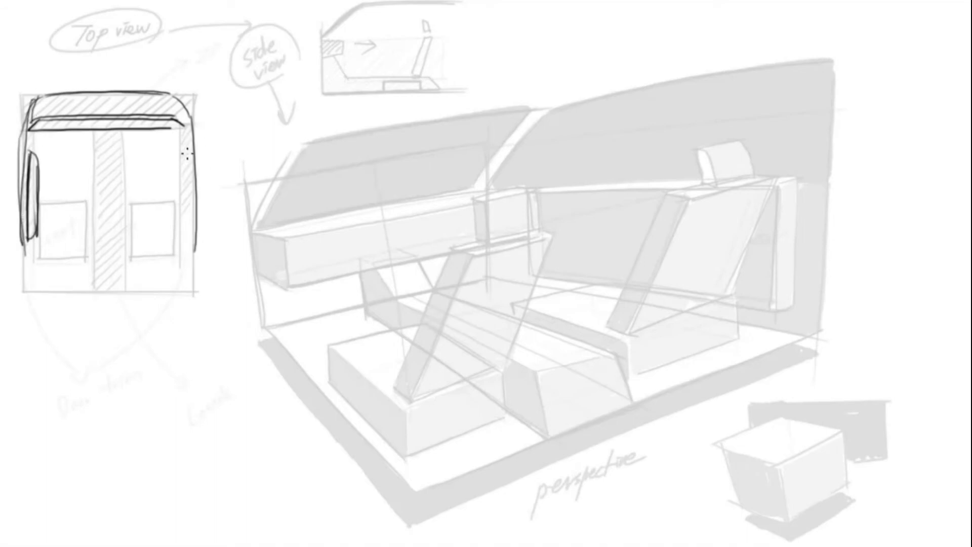
mouse_move(187, 147)
left_mouse_down()
mouse_move(181, 235)
mouse_move(189, 251)
left_mouse_up()
Step: Add a central console with a rounded armrest and a black-filled rectangular centre screen to the top view
mouse_move(97, 126)
left_mouse_down()
mouse_move(93, 272)
mouse_move(123, 277)
left_mouse_up()
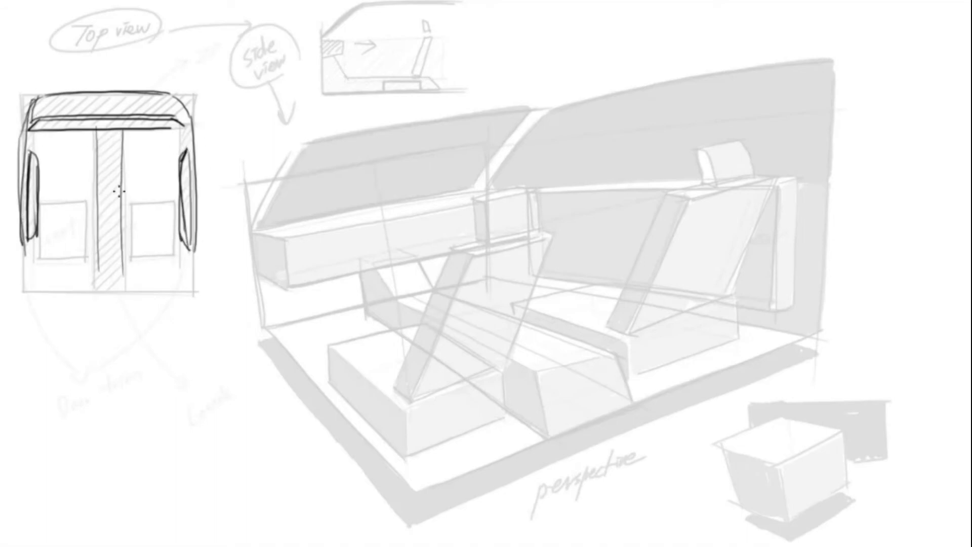
mouse_move(116, 193)
left_mouse_down()
mouse_move(95, 274)
mouse_move(122, 197)
left_mouse_up()
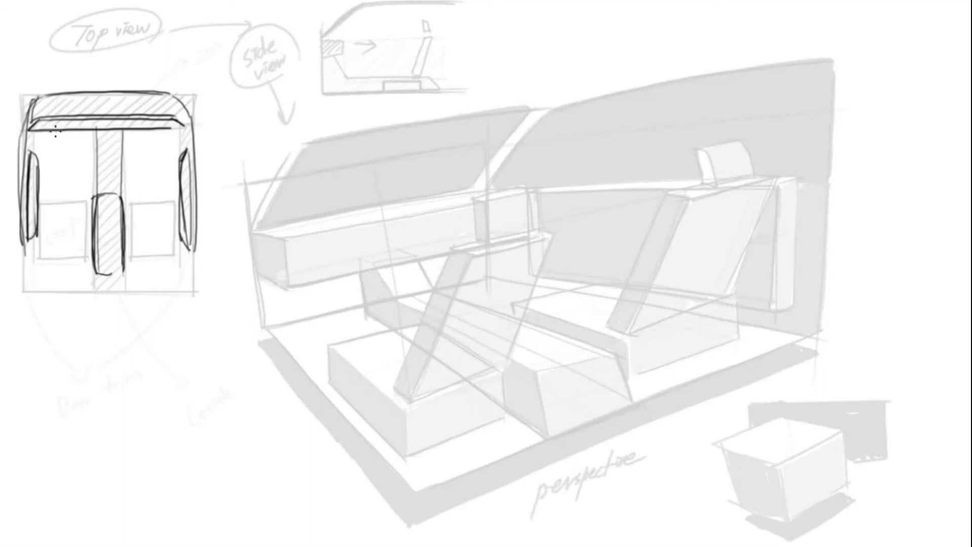
left_click_drag(40, 130, 177, 126)
mouse_move(89, 115)
left_mouse_down()
mouse_move(130, 137)
mouse_move(118, 143)
left_mouse_up()
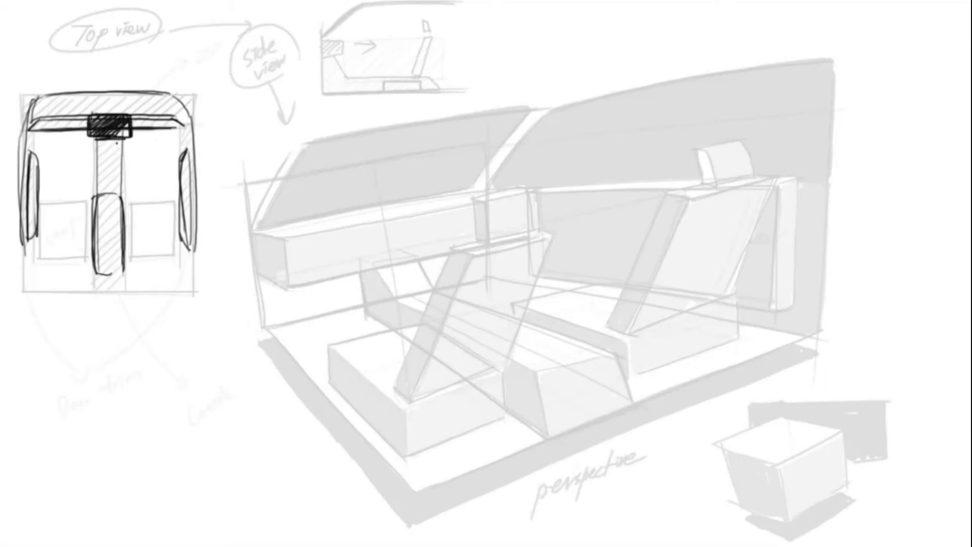
Step: Draw the perspective dashboard with a curved top line, rounded section and recessed front, and thicken the recess contour
mouse_move(270, 228)
left_mouse_down()
mouse_move(475, 194)
mouse_move(791, 193)
left_mouse_up()
left_click_drag(470, 193, 253, 233)
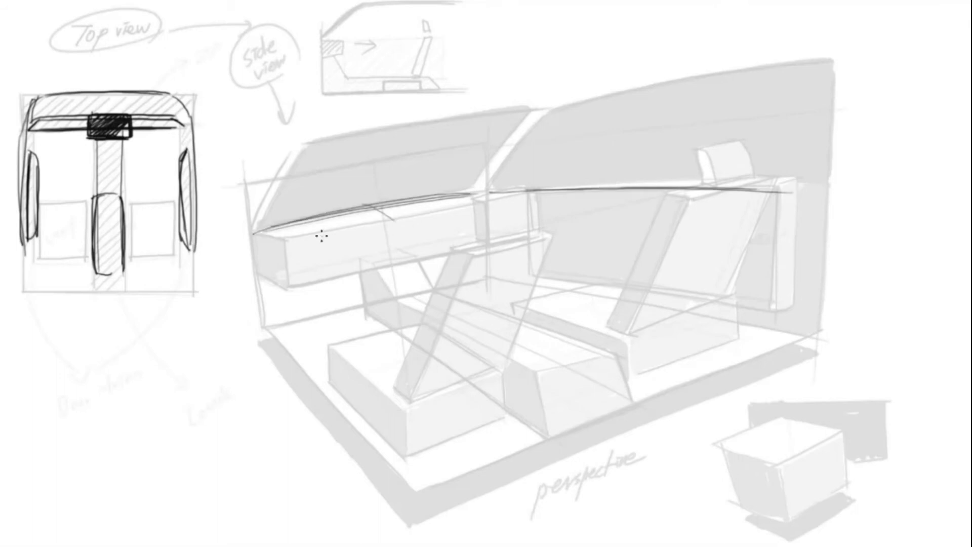
left_click_drag(283, 262, 385, 225)
left_click_drag(304, 242, 515, 212)
left_click_drag(298, 260, 506, 219)
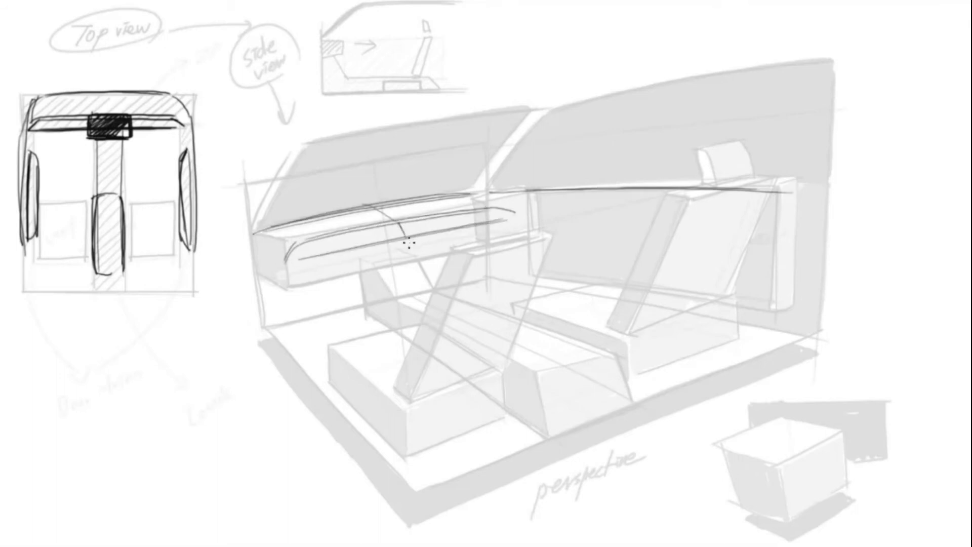
left_click_drag(290, 245, 278, 284)
mouse_move(254, 230)
left_mouse_down()
mouse_move(248, 296)
mouse_move(513, 233)
left_mouse_up()
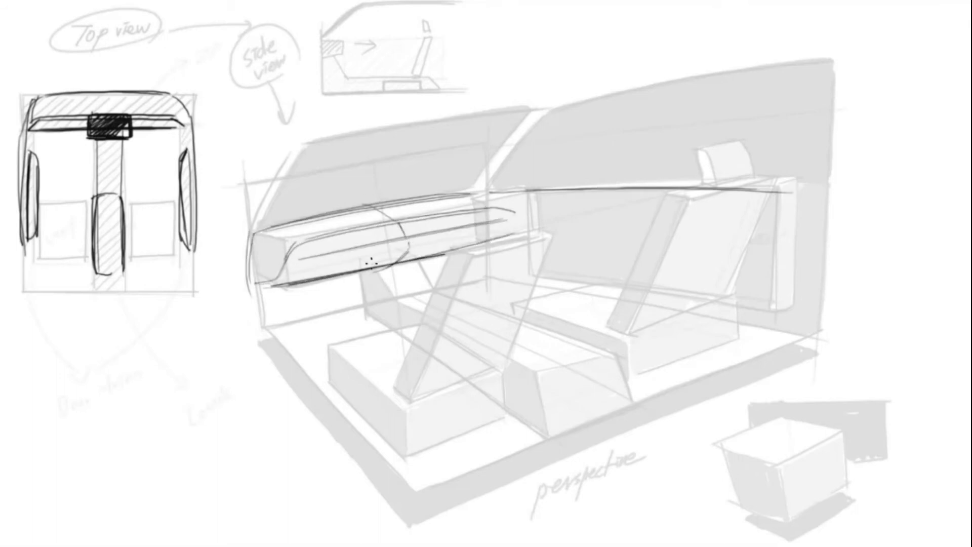
mouse_move(303, 243)
left_mouse_down()
mouse_move(278, 286)
mouse_move(243, 292)
left_mouse_up()
mouse_move(279, 283)
left_mouse_down()
mouse_move(349, 234)
mouse_move(477, 218)
left_mouse_up()
mouse_move(305, 245)
left_mouse_down()
mouse_move(506, 210)
mouse_move(462, 249)
left_mouse_up()
Step: Sketch the far door's rounded inner panel with a slanted front divider, a horizontal armrest and a lower edge
left_click_drag(545, 206, 765, 211)
mouse_move(568, 208)
left_mouse_down()
mouse_move(546, 218)
mouse_move(713, 252)
left_mouse_up()
mouse_move(567, 207)
left_mouse_down()
mouse_move(755, 258)
mouse_move(587, 251)
mouse_move(576, 202)
mouse_move(601, 248)
left_mouse_up()
mouse_move(603, 231)
left_mouse_down()
mouse_move(741, 240)
mouse_move(747, 256)
left_mouse_up()
left_click_drag(575, 253, 744, 264)
left_click_drag(741, 262, 758, 255)
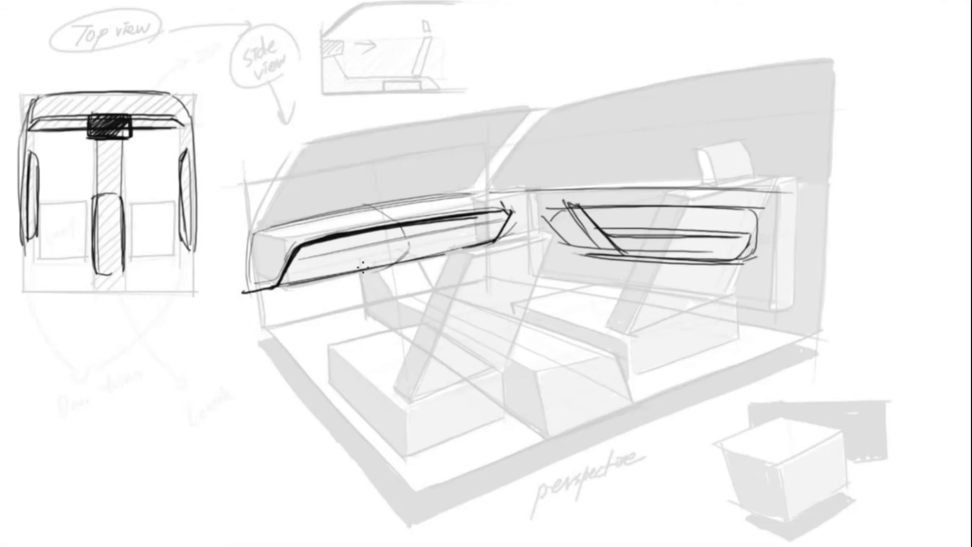
Step: Outline the perspective console's long top surface and place a raised, rounded armrest pad on its rear half
left_click_drag(383, 275, 538, 375)
left_click_drag(432, 284, 617, 359)
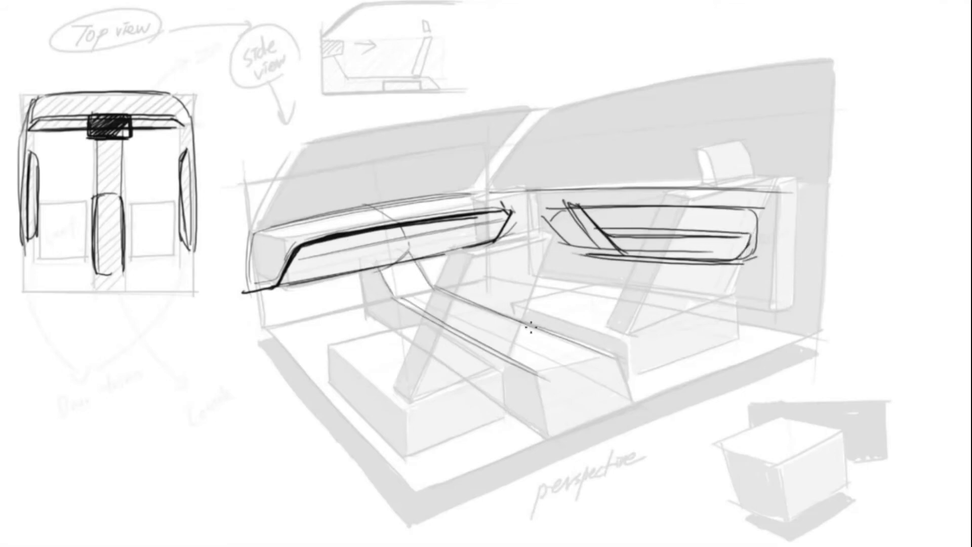
mouse_move(458, 331)
left_mouse_down()
mouse_move(538, 375)
mouse_move(614, 357)
left_mouse_up()
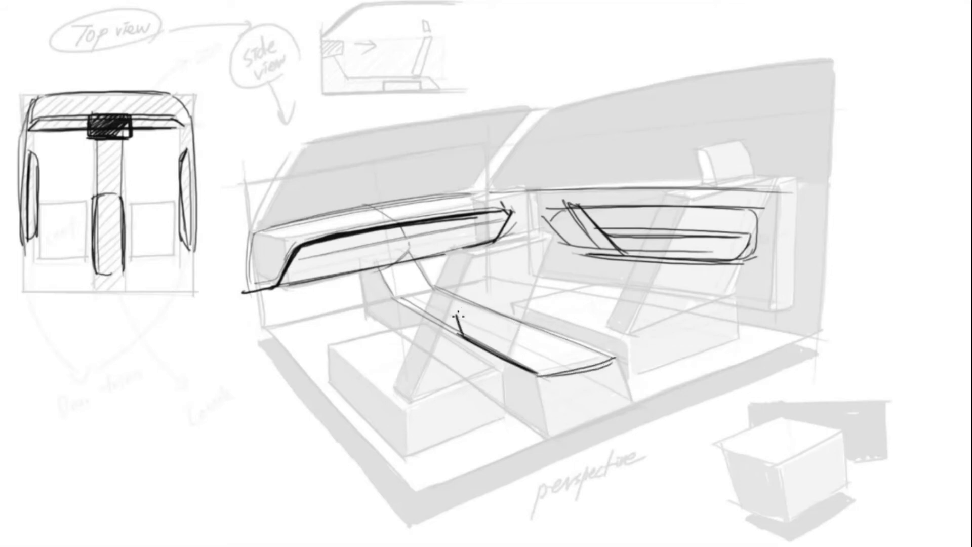
left_click_drag(456, 316, 538, 356)
left_click_drag(603, 344, 538, 357)
left_click_drag(457, 316, 509, 308)
left_click_drag(508, 308, 606, 340)
left_click_drag(611, 340, 611, 359)
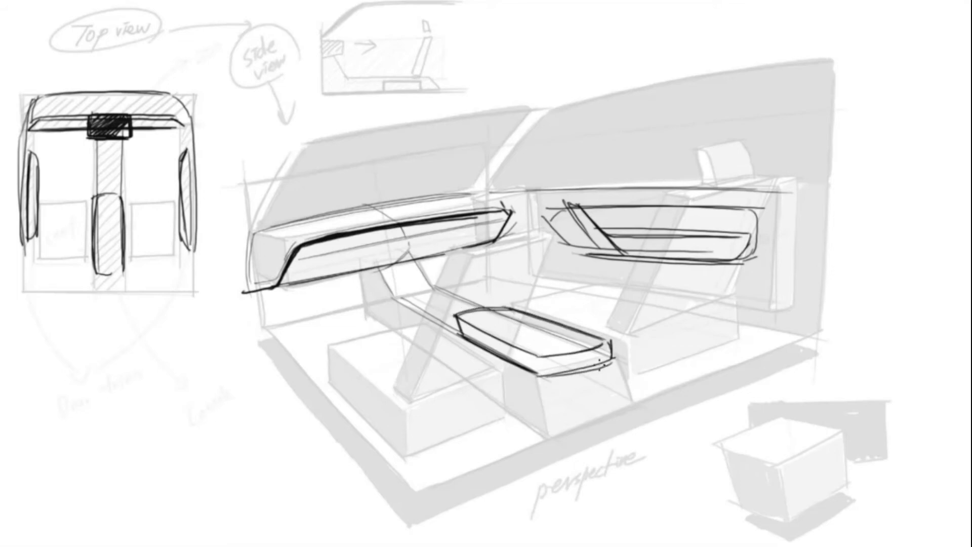
Step: Draw the console's tapered rear face and the lower edge of its near side
left_click_drag(541, 374, 562, 432)
left_click_drag(610, 360, 628, 408)
left_click_drag(560, 434, 633, 411)
left_click_drag(574, 429, 630, 414)
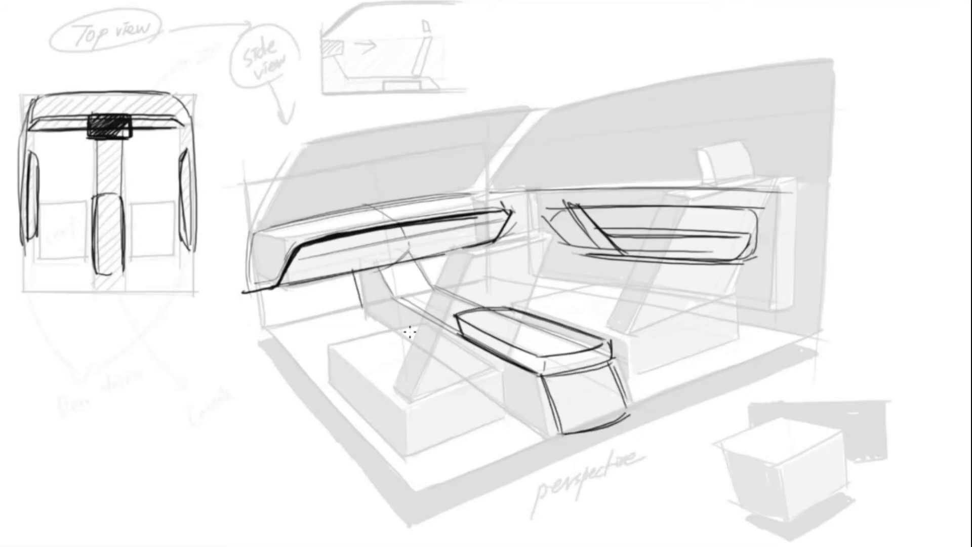
left_click_drag(357, 297, 582, 449)
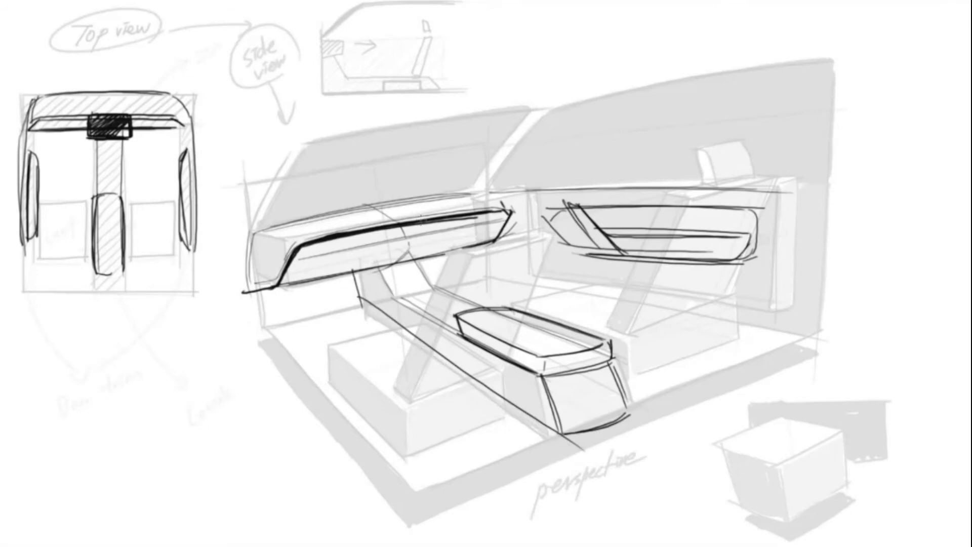
Step: Draw a slanted central screen on the dashboard and fill it black with diagonal reflection streaks
left_click_drag(402, 223, 505, 216)
left_click_drag(368, 222, 387, 255)
mouse_move(369, 222)
left_mouse_down()
mouse_move(425, 213)
mouse_move(438, 245)
left_mouse_up()
left_click_drag(387, 255, 438, 246)
mouse_move(377, 224)
left_mouse_down()
mouse_move(399, 232)
mouse_move(395, 251)
left_mouse_up()
left_click_drag(423, 220, 411, 250)
left_click_drag(425, 223, 433, 242)
Step: Outline the cabin's floor edges, the far door's rear edge and its lower sill
left_click_drag(266, 327, 400, 476)
mouse_move(283, 344)
left_mouse_down()
mouse_move(410, 494)
mouse_move(540, 438)
left_mouse_up()
left_click_drag(413, 487, 557, 430)
left_click_drag(623, 406, 783, 340)
left_click_drag(789, 190, 774, 326)
left_click_drag(776, 210, 776, 336)
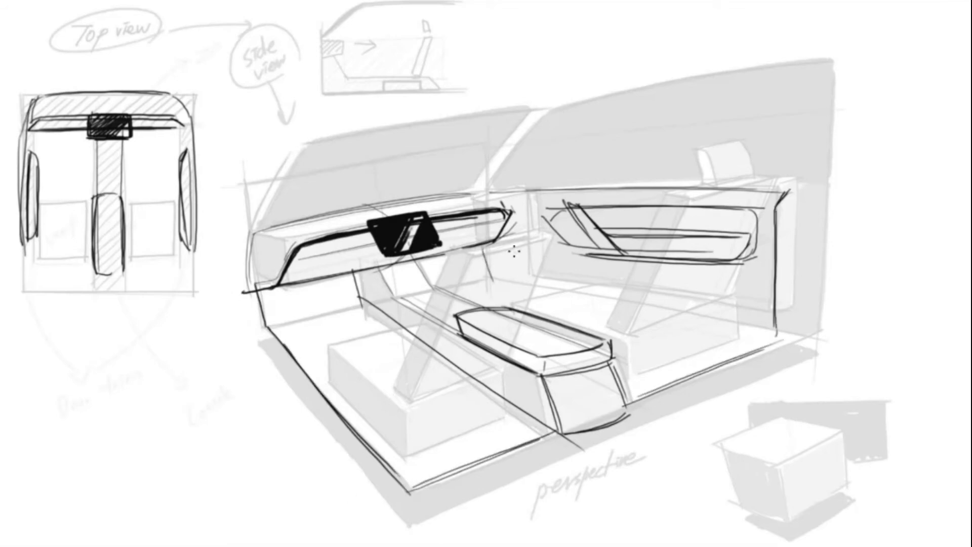
left_click_drag(491, 271, 774, 327)
Step: Draw the near seat's rounded cushion block and rough in its slanted backrest
left_click_drag(328, 355, 410, 458)
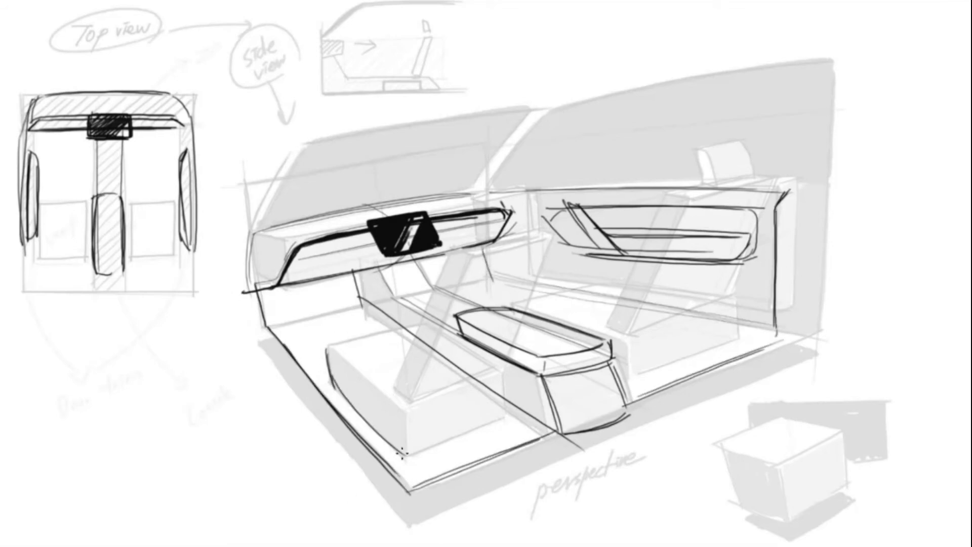
mouse_move(329, 382)
left_mouse_down()
mouse_move(417, 458)
mouse_move(506, 419)
left_mouse_up()
left_click_drag(324, 347, 493, 380)
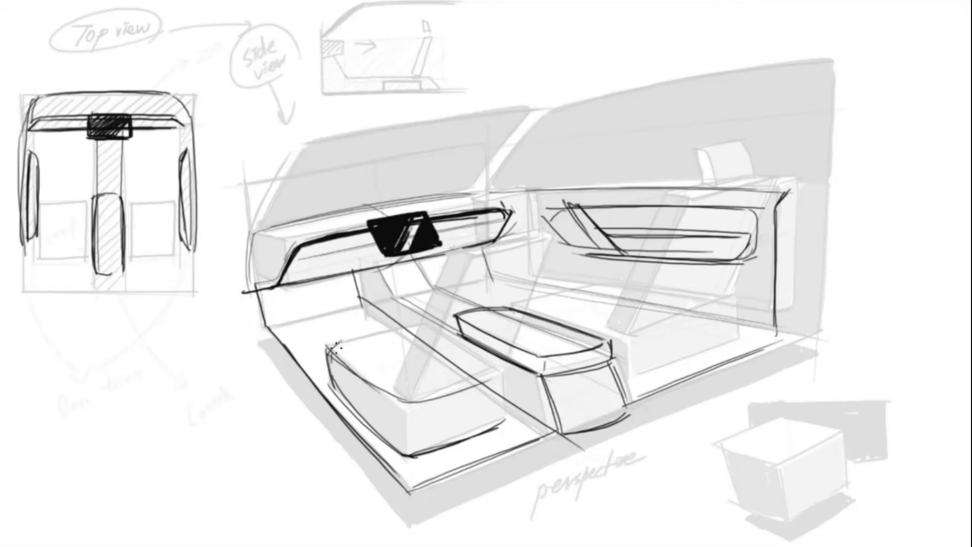
mouse_move(334, 347)
left_mouse_down()
mouse_move(499, 377)
mouse_move(501, 431)
left_mouse_up()
mouse_move(404, 400)
left_mouse_down()
mouse_move(519, 193)
mouse_move(559, 238)
mouse_move(513, 382)
left_mouse_up()
left_click_drag(567, 241, 506, 427)
Step: Sketch the far seat with a curved cushion, slanted backrest and integrated pointed headrest
left_click_drag(539, 310, 709, 289)
left_click_drag(541, 329, 729, 304)
mouse_move(640, 337)
left_mouse_down()
mouse_move(622, 382)
mouse_move(729, 306)
left_mouse_up()
left_click_drag(714, 190, 633, 400)
mouse_move(693, 203)
left_mouse_down()
mouse_move(620, 326)
mouse_move(699, 188)
left_mouse_up()
left_click_drag(681, 195, 732, 309)
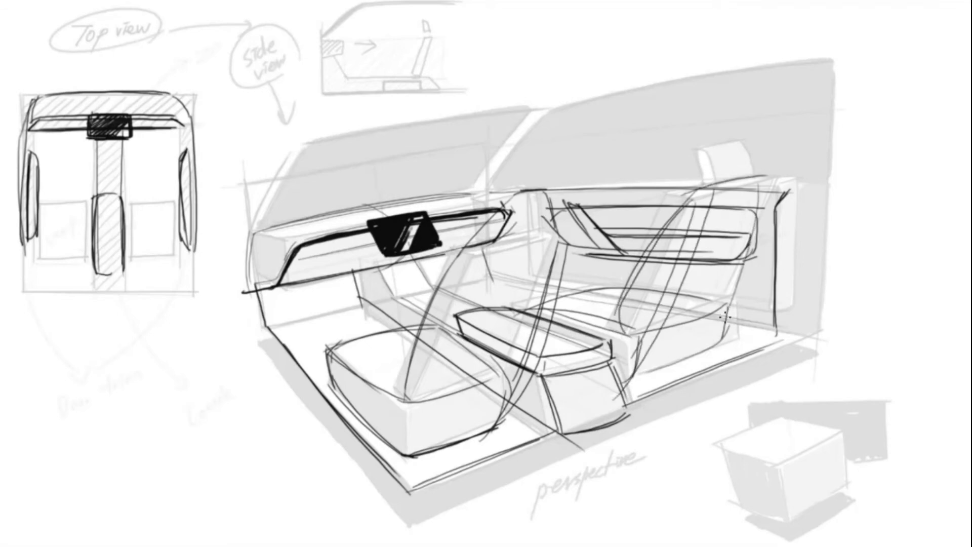
left_click_drag(764, 174, 711, 352)
mouse_move(665, 227)
left_mouse_down()
mouse_move(744, 144)
mouse_move(772, 182)
left_mouse_up()
Step: Refine the near seat's curved backrest contour and add the side edges of its base
mouse_move(389, 410)
left_mouse_down()
mouse_move(443, 277)
mouse_move(566, 228)
left_mouse_up()
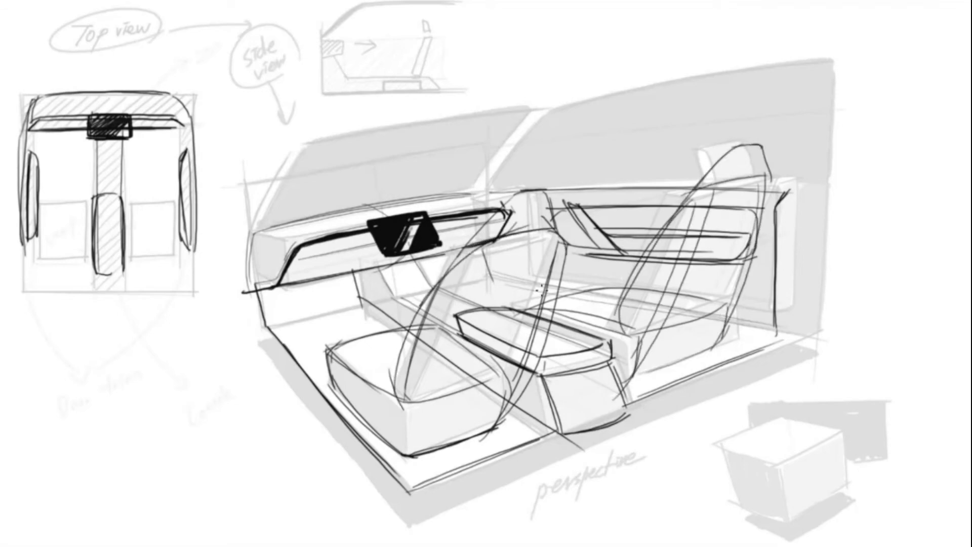
left_click_drag(532, 188, 474, 434)
left_click_drag(418, 403, 405, 457)
left_click_drag(420, 458, 508, 410)
Step: Thicken the lower edges of both seats, the console and the cabin floor with heavy black lines
mouse_move(336, 390)
left_mouse_down()
mouse_move(402, 460)
mouse_move(465, 444)
left_mouse_up()
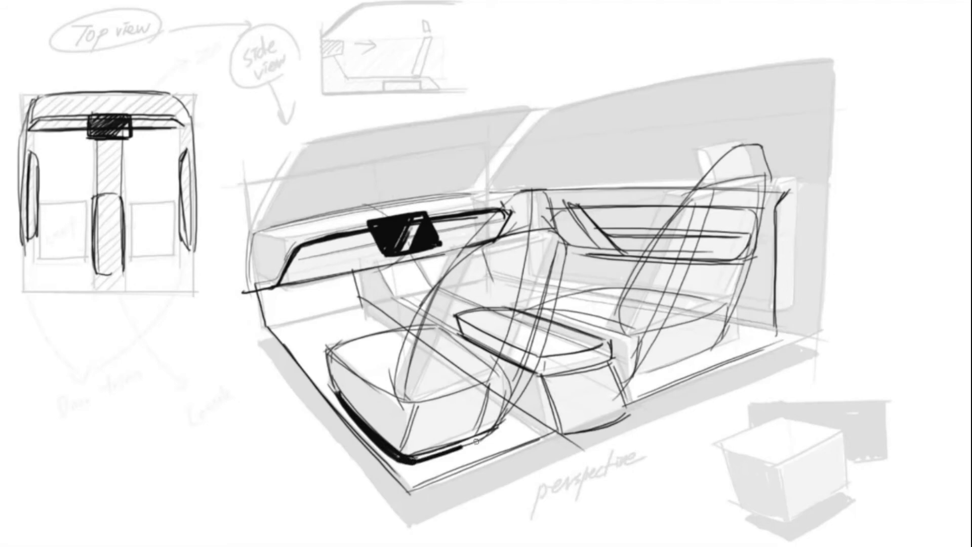
left_click_drag(409, 458, 503, 422)
left_click_drag(623, 379, 721, 343)
left_click_drag(413, 492, 567, 433)
left_click_drag(266, 332, 406, 496)
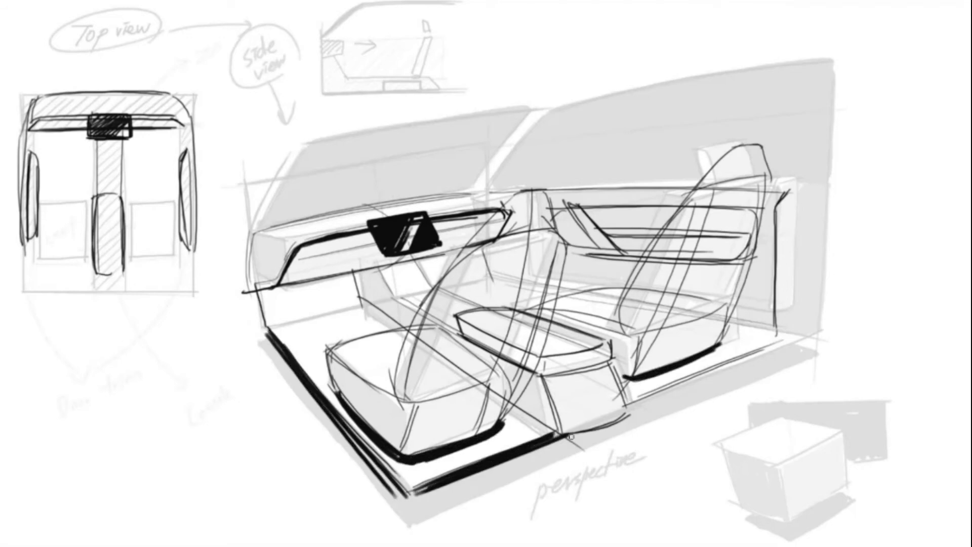
left_click_drag(557, 440, 762, 355)
Step: Darken the dashboard and door trim lines, and draw the windshield base, front pillar and side window outline in black
left_click_drag(302, 251, 372, 229)
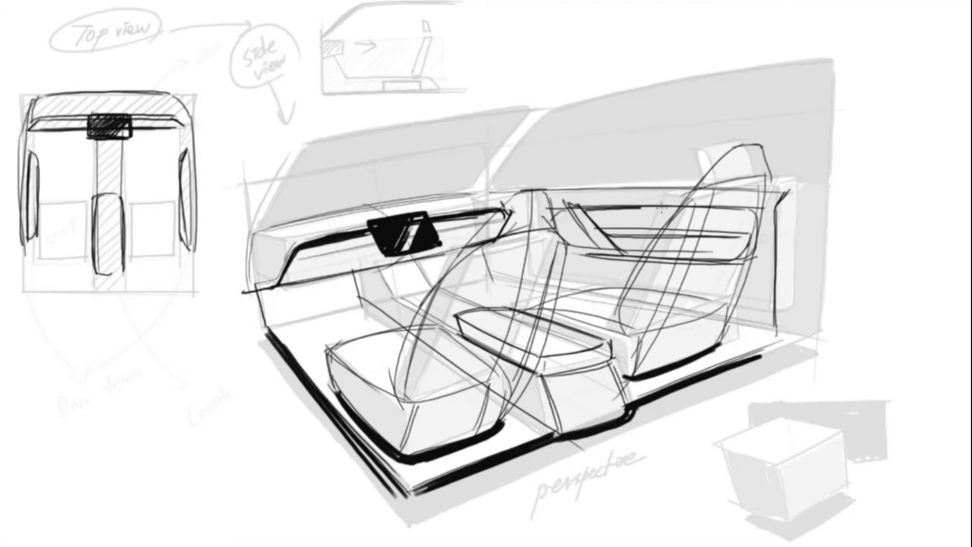
left_click_drag(584, 207, 675, 209)
left_click_drag(266, 224, 468, 192)
left_click_drag(530, 116, 466, 193)
left_click_drag(490, 180, 555, 107)
left_click_drag(555, 108, 821, 69)
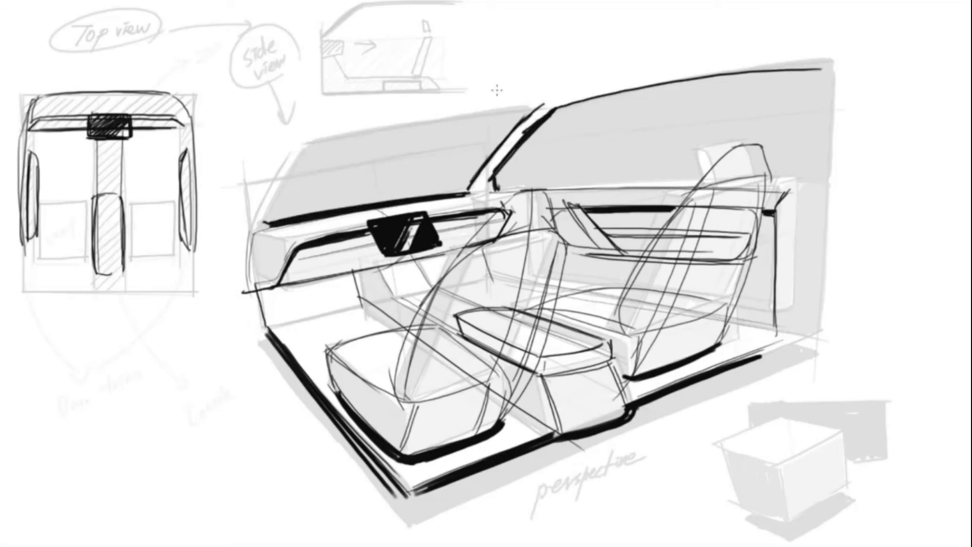
Step: Outline the windshield's upper and side edges, and thicken the dashboard's outer end and the console's lower front edge
left_click_drag(264, 212, 264, 222)
mouse_move(310, 142)
left_mouse_down()
mouse_move(266, 219)
mouse_move(526, 115)
left_mouse_up()
left_click_drag(290, 140, 493, 113)
mouse_move(297, 133)
left_mouse_down()
mouse_move(251, 214)
mouse_move(246, 293)
mouse_move(266, 326)
left_mouse_up()
left_click_drag(354, 271, 404, 330)
mouse_move(508, 408)
left_mouse_down()
mouse_move(512, 421)
mouse_move(554, 436)
left_mouse_up()
Step: Add headrests with black slots to the seats and thicken the rear contours of both backrests
mouse_move(501, 235)
left_mouse_down()
mouse_move(544, 226)
mouse_move(519, 218)
mouse_move(550, 223)
left_mouse_up()
mouse_move(727, 190)
left_mouse_down()
mouse_move(744, 177)
mouse_move(772, 180)
mouse_move(728, 190)
mouse_move(737, 148)
mouse_move(770, 174)
left_mouse_up()
mouse_move(463, 250)
left_mouse_down()
mouse_move(547, 191)
mouse_move(561, 238)
mouse_move(501, 421)
left_mouse_up()
left_click_drag(769, 191, 694, 354)
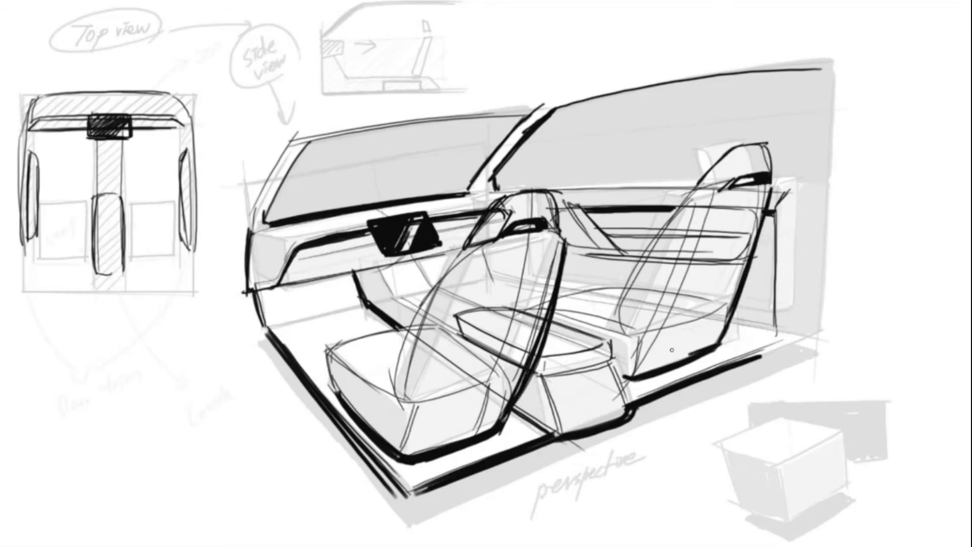
Step: Add bold black accents along the rear side edges of both seat cushions
left_click_drag(729, 302, 620, 332)
mouse_move(466, 391)
left_mouse_down()
mouse_move(505, 377)
mouse_move(466, 389)
left_mouse_up()
left_click_drag(466, 391, 506, 381)
left_click_drag(418, 405, 436, 401)
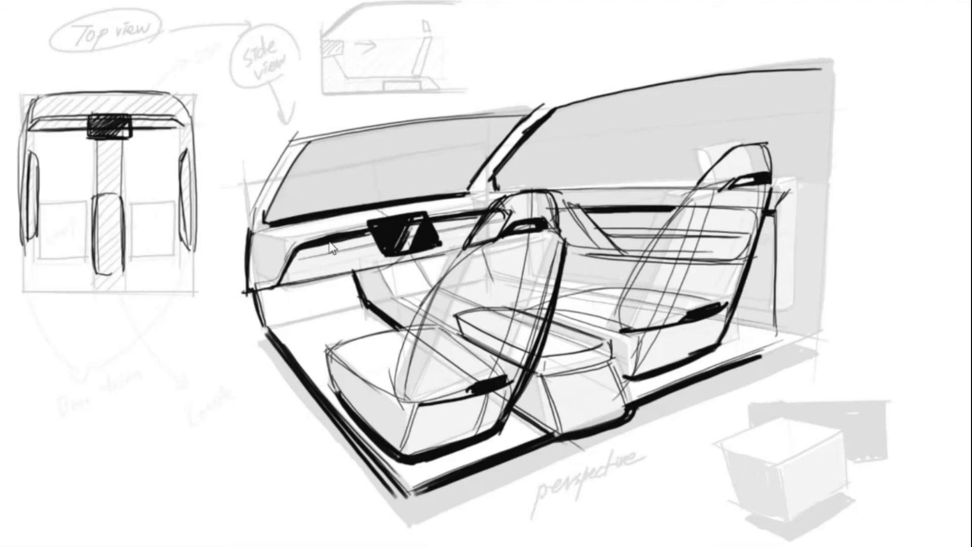
left_click_drag(294, 250, 374, 229)
left_click_drag(369, 233, 304, 240)
left_click_drag(432, 221, 464, 217)
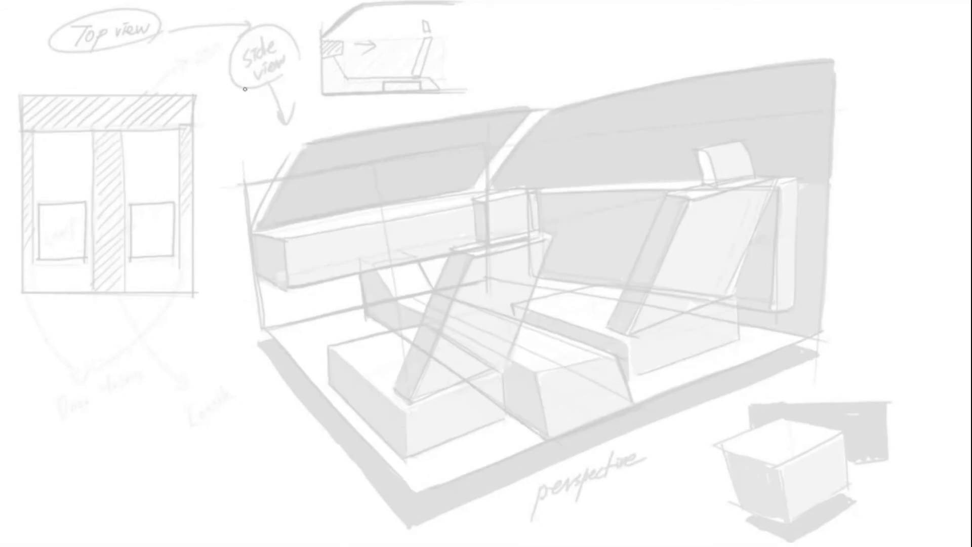
Step: Mark the driver's centre line on the blank top view and draw a dashboard line with a raised trapezoidal driver section
left_click_drag(61, 86, 61, 152)
left_click_drag(48, 100, 76, 100)
left_click_drag(131, 119, 182, 126)
left_click_drag(50, 99, 22, 128)
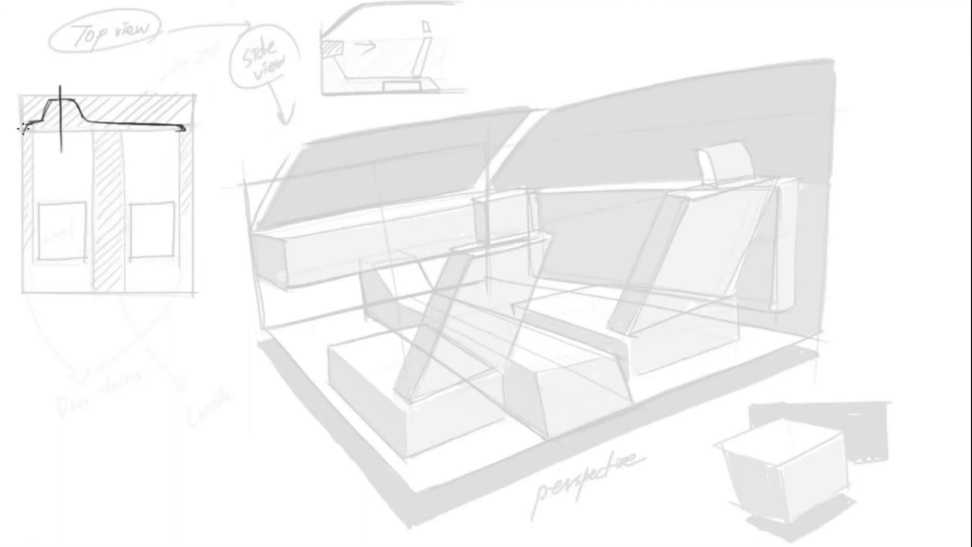
Step: Close the top-view dashboard shape with a straight rear edge and thicken the driver section and the passenger-side line
left_click_drag(179, 130, 23, 129)
left_click_drag(179, 129, 171, 131)
mouse_move(26, 124)
left_mouse_down()
mouse_move(55, 97)
mouse_move(38, 121)
mouse_move(49, 102)
mouse_move(65, 106)
mouse_move(49, 120)
mouse_move(70, 123)
left_mouse_up()
mouse_move(75, 104)
left_mouse_down()
mouse_move(80, 123)
mouse_move(180, 125)
left_mouse_up()
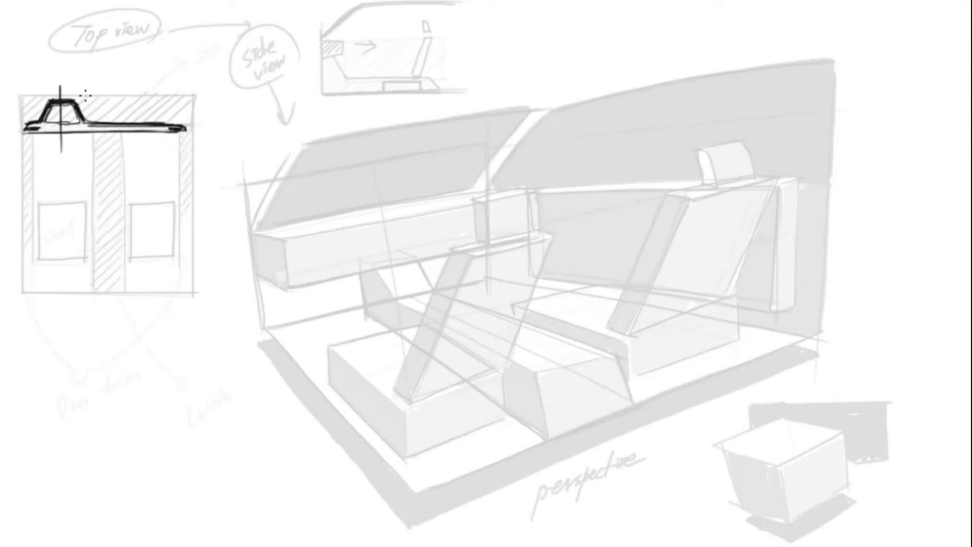
Step: Draw the dashboard's outer contour around the driver section, sloping down across the passenger side and closing along the rear edge
left_click_drag(50, 95, 193, 119)
left_click_drag(192, 119, 196, 133)
left_click_drag(53, 96, 26, 120)
mouse_move(24, 119)
left_mouse_down()
mouse_move(16, 135)
mouse_move(148, 136)
left_mouse_up()
left_click_drag(30, 133, 196, 133)
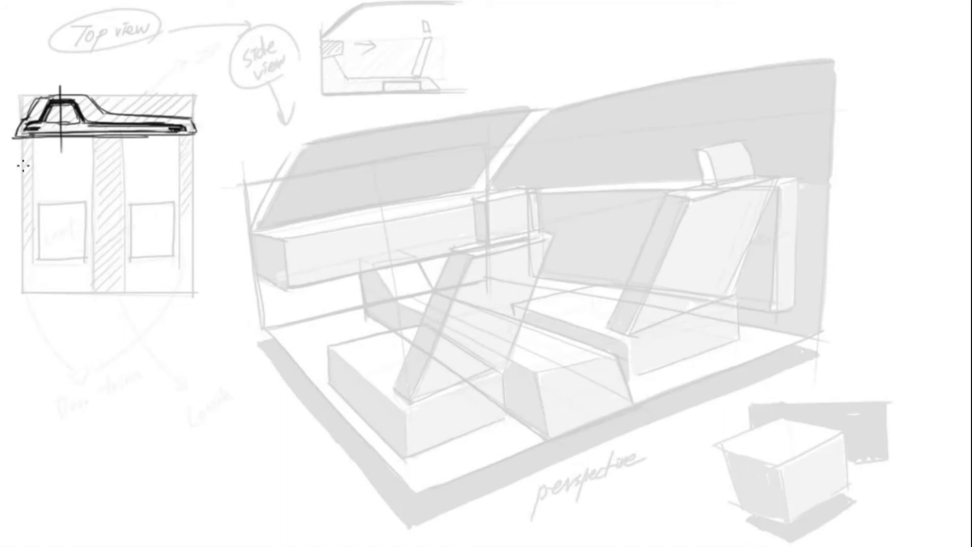
Step: Draw slim door panels with inner armrest bulges along both sides of the top view
mouse_move(23, 140)
left_mouse_down()
mouse_move(18, 256)
mouse_move(27, 238)
left_mouse_up()
left_click_drag(26, 167, 28, 251)
left_click_drag(188, 138, 189, 258)
left_click_drag(184, 162, 187, 255)
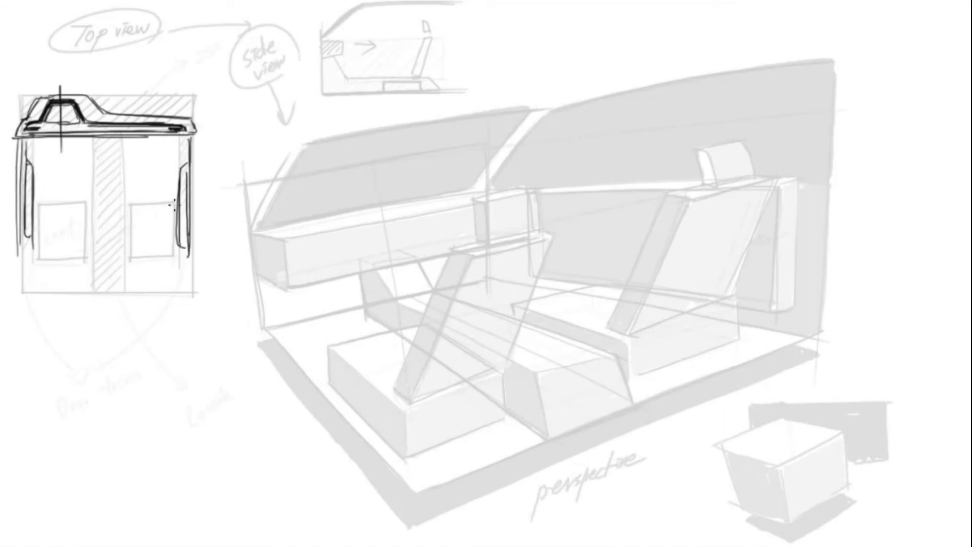
Step: Draw the top-view centre console with a wider rear section and blacken its front neck and the dashboard accents
left_click_drag(96, 141, 95, 218)
left_click_drag(123, 142, 122, 256)
left_click_drag(96, 190, 96, 269)
mouse_move(122, 152)
left_mouse_down()
mouse_move(90, 256)
mouse_move(121, 263)
left_mouse_up()
left_click_drag(94, 142, 112, 269)
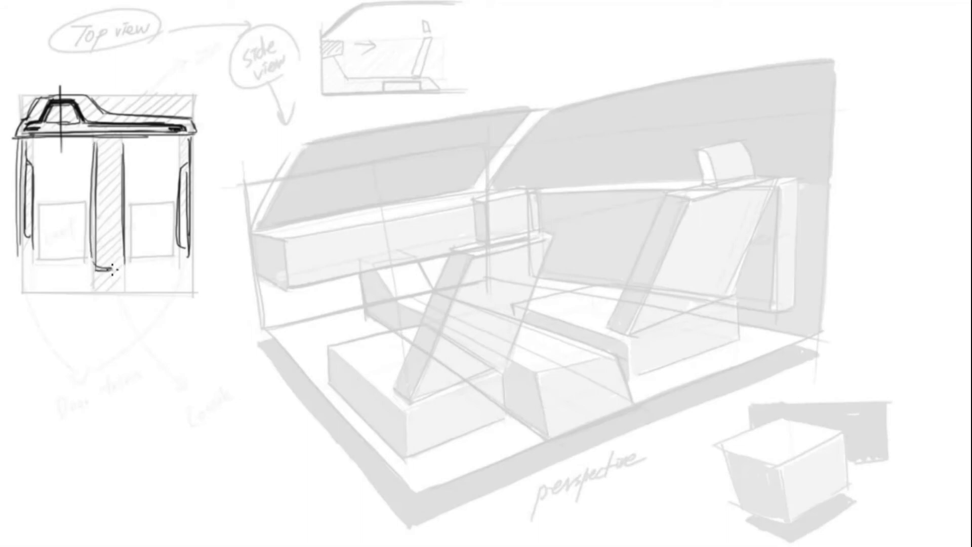
mouse_move(91, 210)
left_mouse_down()
mouse_move(124, 219)
mouse_move(93, 290)
left_mouse_up()
left_click_drag(127, 208, 93, 290)
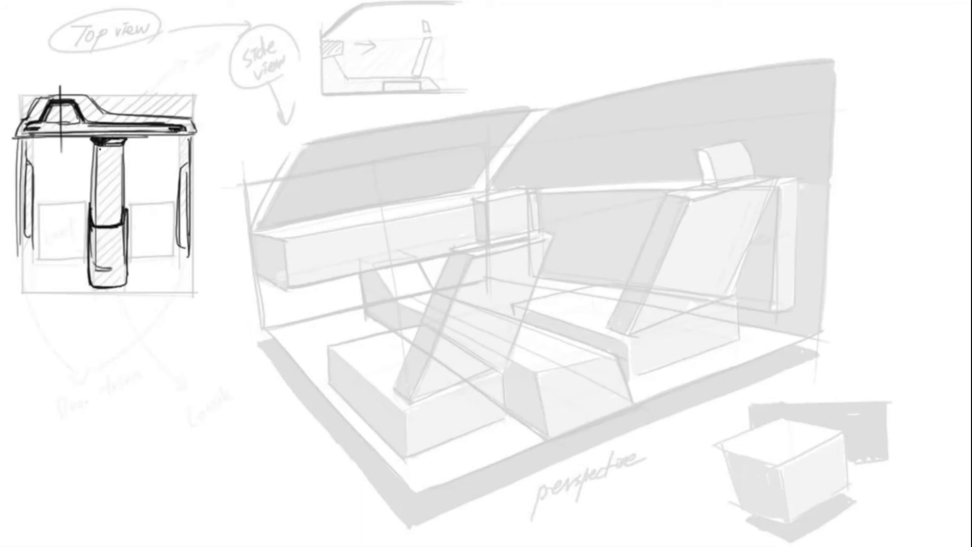
left_click_drag(72, 102, 185, 123)
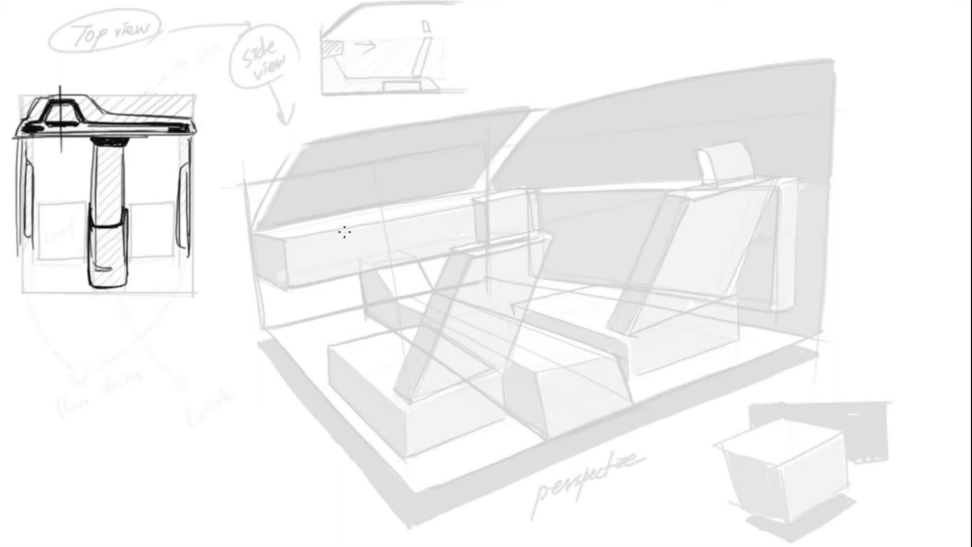
Step: Lay in the perspective dashboard's long front edges from the driver's end to the passenger's end
left_click_drag(296, 259, 516, 225)
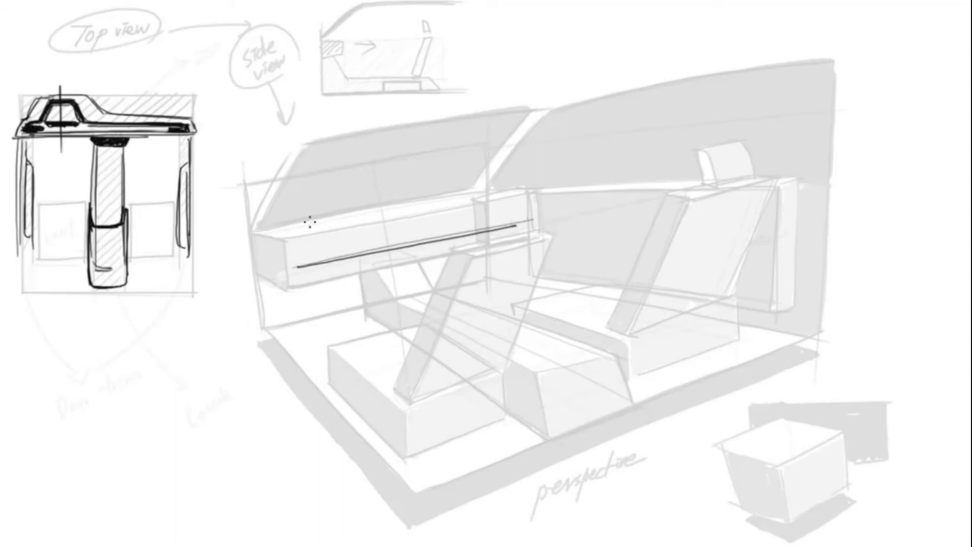
mouse_move(370, 232)
left_mouse_down()
mouse_move(522, 210)
mouse_move(539, 216)
left_mouse_up()
mouse_move(282, 274)
left_mouse_down()
mouse_move(309, 246)
mouse_move(282, 274)
left_mouse_up()
left_click_drag(286, 272, 533, 227)
left_click_drag(537, 220, 290, 275)
Step: Complete the perspective dashboard with its raised driver section, black end accents and a black support block beneath the centre
mouse_move(304, 226)
left_mouse_down()
mouse_move(313, 246)
mouse_move(286, 254)
left_mouse_up()
mouse_move(303, 226)
left_mouse_down()
mouse_move(343, 218)
mouse_move(389, 229)
mouse_move(522, 210)
mouse_move(374, 213)
mouse_move(540, 207)
mouse_move(251, 279)
mouse_move(286, 222)
mouse_move(351, 209)
mouse_move(537, 207)
left_mouse_up()
mouse_move(242, 271)
left_mouse_down()
mouse_move(327, 286)
mouse_move(481, 245)
left_mouse_up()
left_click_drag(328, 268, 537, 234)
mouse_move(283, 267)
left_mouse_down()
mouse_move(321, 261)
mouse_move(313, 267)
left_mouse_up()
mouse_move(320, 244)
left_mouse_down()
mouse_move(377, 226)
mouse_move(309, 243)
mouse_move(377, 214)
mouse_move(506, 213)
left_mouse_up()
left_click_drag(501, 211, 540, 222)
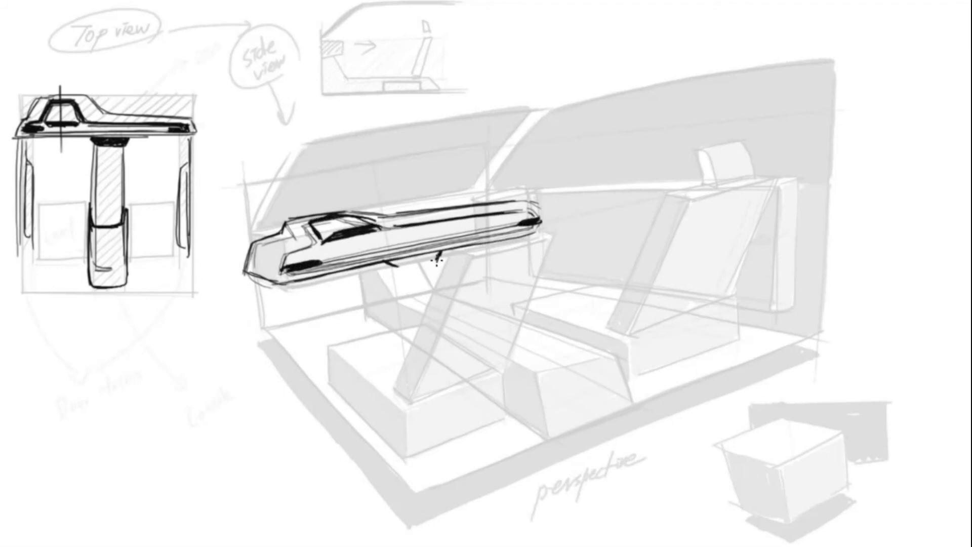
left_click_drag(437, 260, 397, 266)
left_click_drag(287, 286, 542, 222)
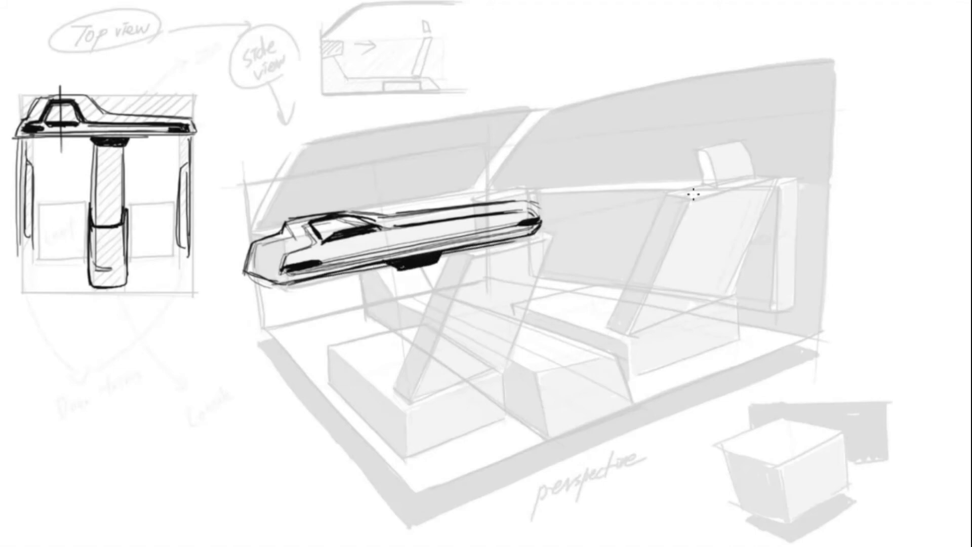
Step: Draw the far door's sweeping upper line from the dashboard and the curved contour descending to its armrest
left_click_drag(468, 202, 798, 191)
left_click_drag(786, 199, 788, 207)
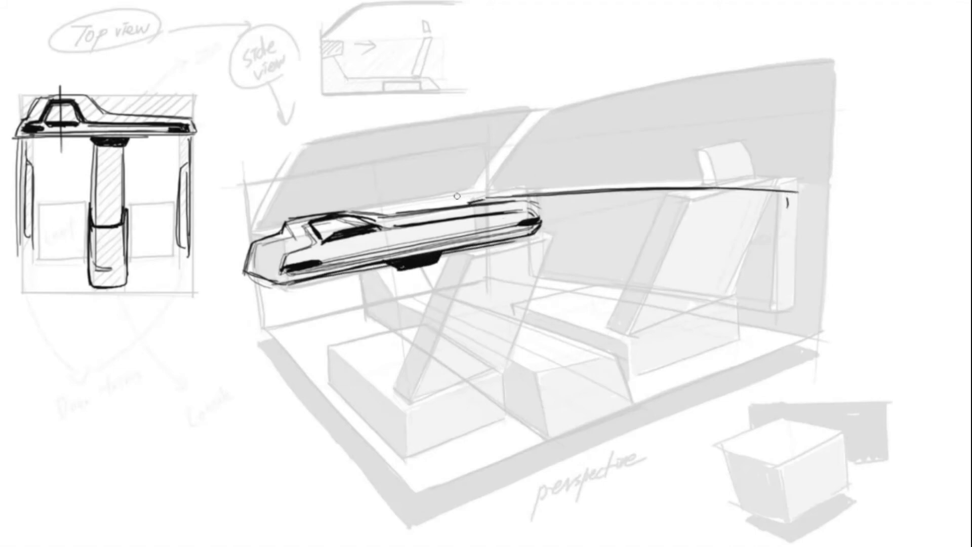
left_click_drag(498, 197, 440, 207)
mouse_move(383, 214)
left_mouse_down()
mouse_move(484, 200)
mouse_move(462, 204)
left_mouse_up()
mouse_move(388, 214)
left_mouse_down()
mouse_move(501, 198)
mouse_move(786, 193)
left_mouse_up()
mouse_move(793, 201)
left_mouse_down()
mouse_move(797, 240)
mouse_move(641, 253)
left_mouse_up()
left_click_drag(609, 254, 737, 262)
left_click_drag(523, 208, 651, 251)
left_click_drag(560, 209, 791, 253)
left_click_drag(807, 239, 813, 254)
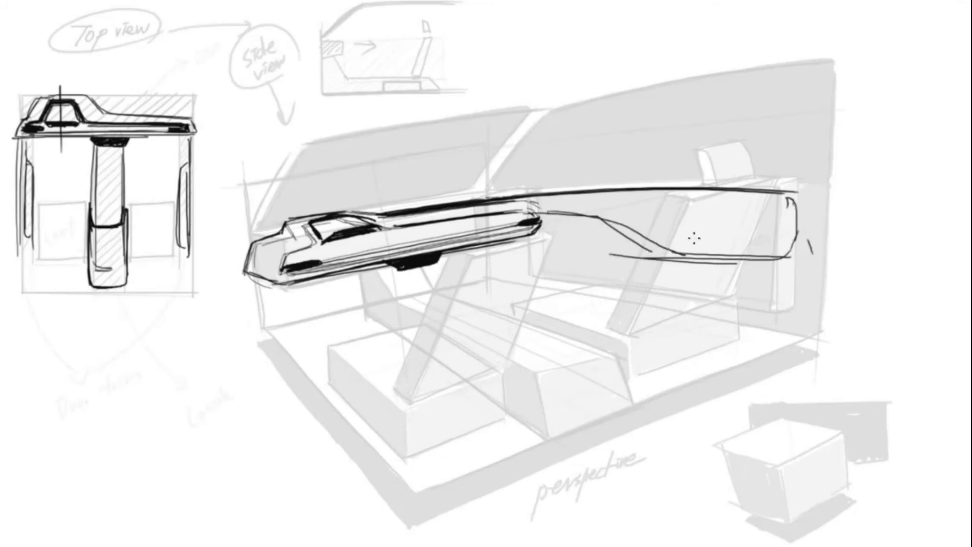
Step: Add the far door's armrest surface and lower edge, thicken its upper curve and mark a vertical split line near the rear
left_click_drag(537, 257, 790, 259)
left_click_drag(592, 251, 775, 257)
left_click_drag(677, 253, 794, 259)
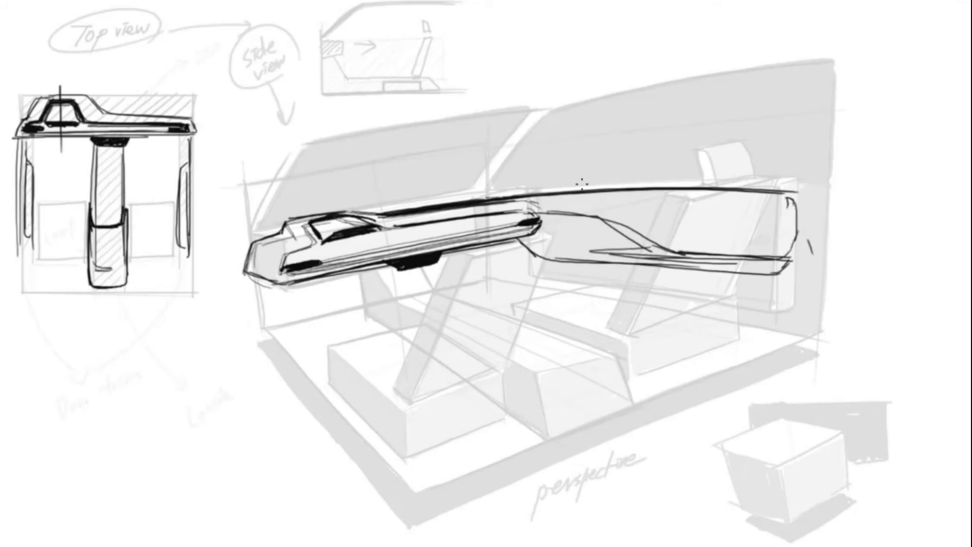
mouse_move(538, 212)
left_mouse_down()
mouse_move(605, 215)
mouse_move(790, 256)
left_mouse_up()
left_click_drag(714, 188, 709, 267)
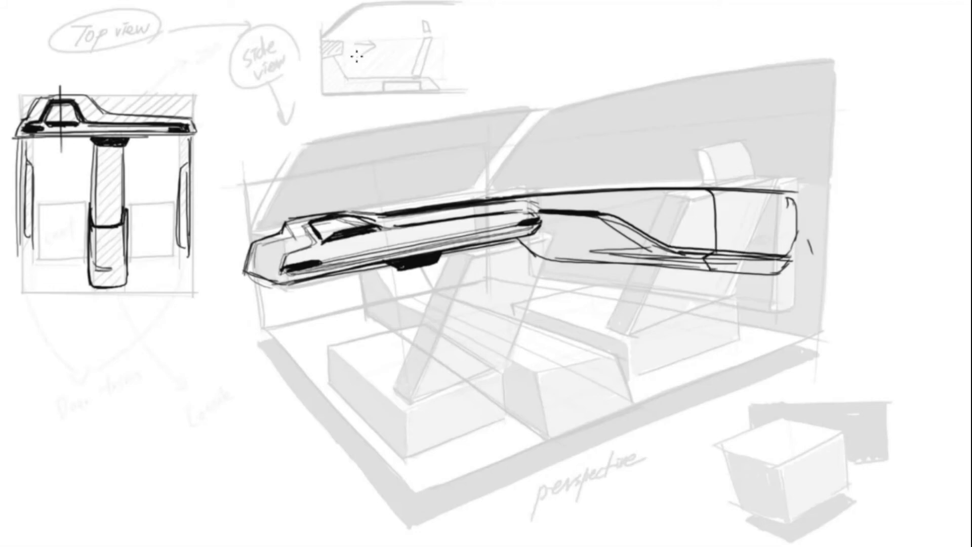
Step: Sketch construction lines from the dashboard's driver end and centre down toward the near seat
left_click_drag(237, 251, 365, 400)
left_click_drag(243, 265, 419, 408)
left_click_drag(191, 234, 376, 260)
mouse_move(281, 259)
left_mouse_down()
mouse_move(412, 281)
mouse_move(384, 403)
left_mouse_up()
left_click_drag(248, 289, 333, 359)
left_click_drag(376, 282, 398, 418)
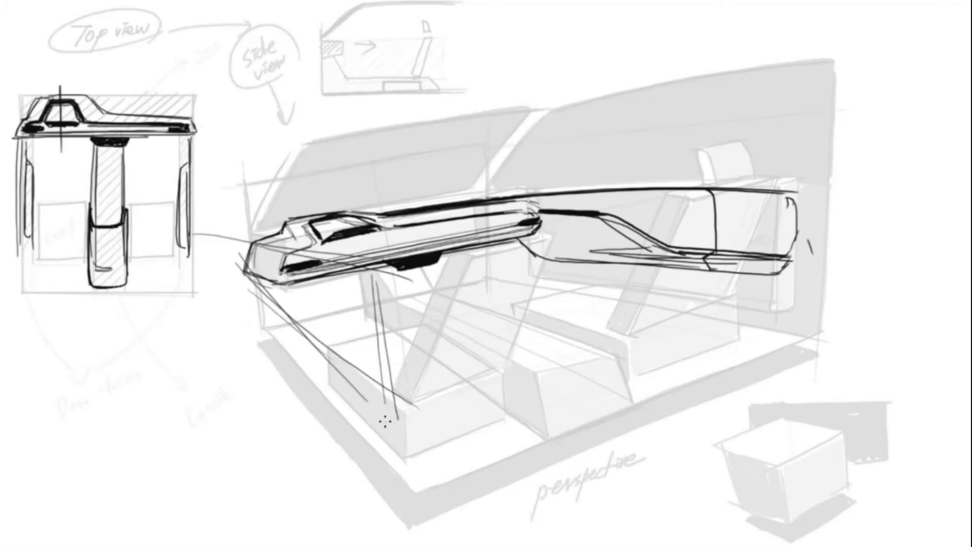
Step: Trace the interior's floor outline and the upright edges beneath the dashboard and the far door
left_click_drag(251, 281, 266, 334)
mouse_move(263, 331)
left_mouse_down()
mouse_move(424, 505)
mouse_move(416, 501)
mouse_move(736, 372)
left_mouse_up()
left_click_drag(597, 428, 793, 346)
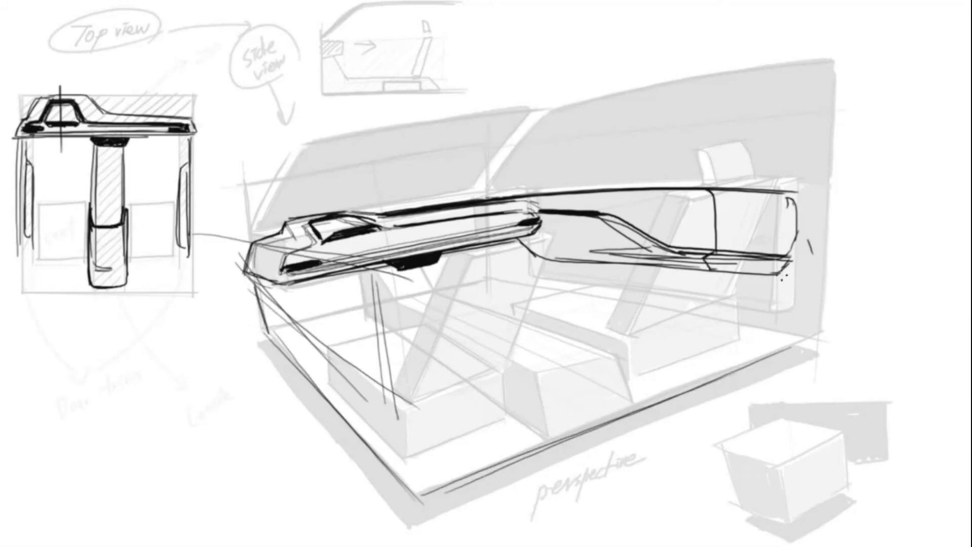
left_click_drag(796, 260, 793, 335)
left_click_drag(790, 274, 785, 348)
Step: Outline the far side window's upper edge and the windshield pillars on both sides
left_click_drag(492, 178, 557, 100)
left_click_drag(514, 138, 806, 65)
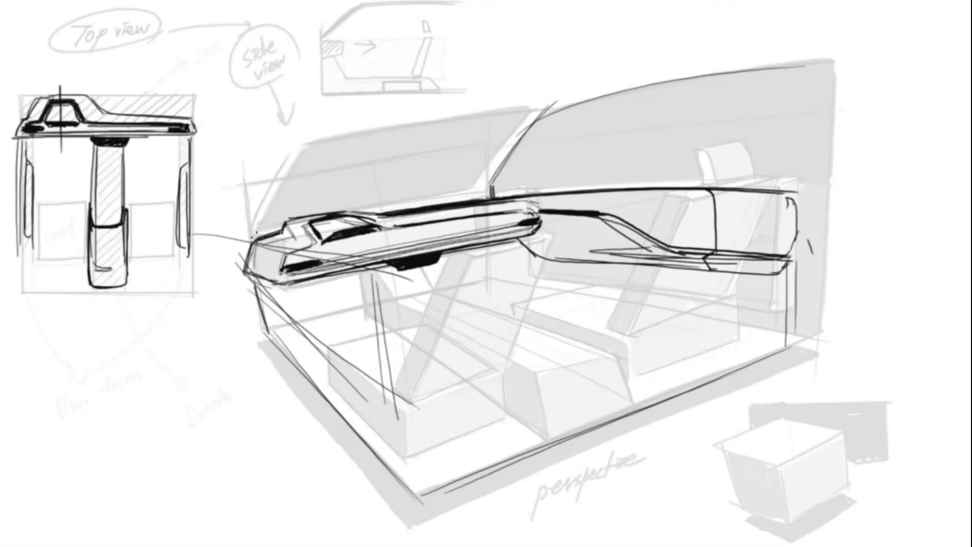
left_click_drag(257, 230, 306, 142)
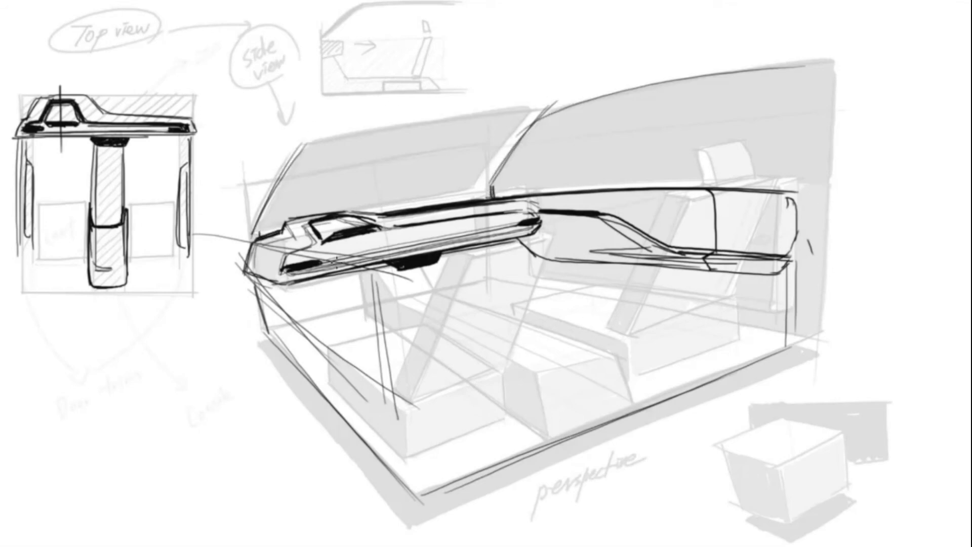
Step: Draw the front tray of the perspective centre console with bold edges meeting the raised armrest section
left_click_drag(366, 280, 511, 357)
left_click_drag(393, 278, 542, 333)
left_click_drag(365, 282, 400, 273)
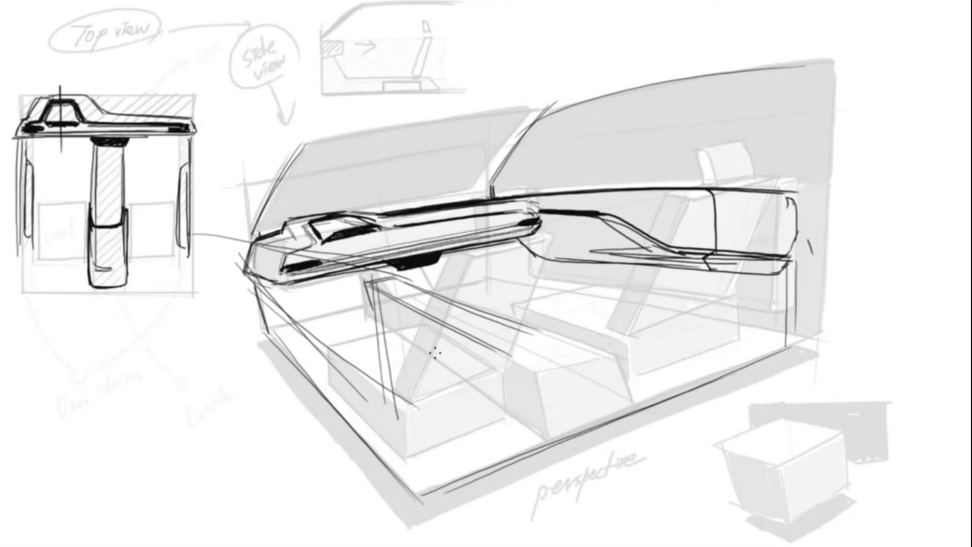
left_click_drag(359, 302, 541, 427)
left_click_drag(360, 308, 554, 439)
left_click_drag(508, 312, 428, 356)
mouse_move(511, 310)
left_mouse_down()
mouse_move(428, 359)
mouse_move(436, 346)
left_mouse_up()
mouse_move(360, 303)
left_mouse_down()
mouse_move(434, 349)
mouse_move(509, 311)
left_mouse_up()
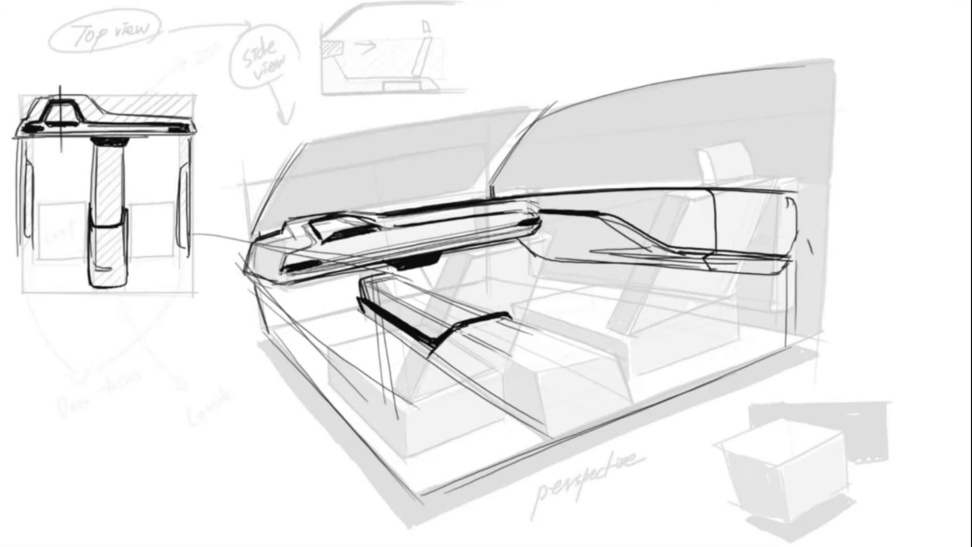
Step: Extend the perspective console rearward with bold side edges, an angled rear face and a dark recess
left_click_drag(352, 306, 526, 426)
left_click_drag(501, 312, 620, 353)
mouse_move(506, 411)
left_mouse_down()
mouse_move(552, 363)
mouse_move(615, 350)
mouse_move(628, 363)
left_mouse_up()
left_click_drag(627, 367, 549, 384)
mouse_move(549, 371)
left_mouse_down()
mouse_move(514, 422)
mouse_move(607, 354)
mouse_move(511, 425)
mouse_move(520, 426)
left_mouse_up()
left_click_drag(609, 371, 598, 394)
left_click_drag(569, 368, 536, 400)
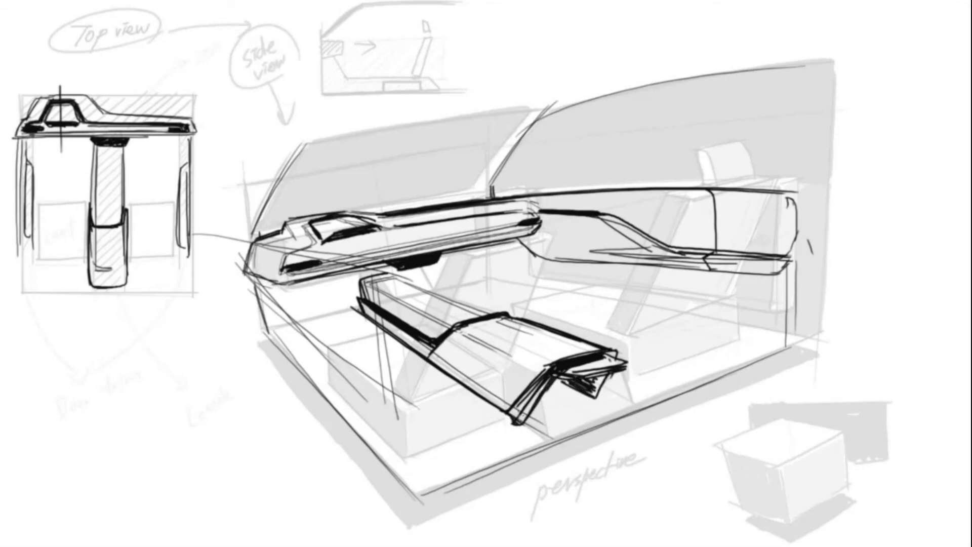
left_click_drag(361, 316, 515, 429)
Step: Outline the far seat's cushion and its raised side bolster over the box template
mouse_move(624, 319)
left_mouse_down()
mouse_move(720, 318)
mouse_move(637, 337)
left_mouse_up()
left_click_drag(528, 318, 601, 314)
left_click_drag(519, 298, 623, 317)
mouse_move(556, 305)
left_mouse_down()
mouse_move(631, 278)
mouse_move(732, 288)
left_mouse_up()
mouse_move(737, 290)
left_mouse_down()
mouse_move(729, 337)
mouse_move(608, 371)
left_mouse_up()
left_click_drag(709, 349, 603, 383)
Step: Outline the near seat's cushion with its front face, side edges and base
left_click_drag(326, 353, 429, 323)
mouse_move(333, 338)
left_mouse_down()
mouse_move(361, 351)
mouse_move(427, 318)
left_mouse_up()
mouse_move(424, 318)
left_mouse_down()
mouse_move(503, 355)
mouse_move(404, 421)
left_mouse_up()
left_click_drag(325, 334, 325, 369)
left_click_drag(318, 367, 401, 454)
left_click_drag(394, 384, 411, 425)
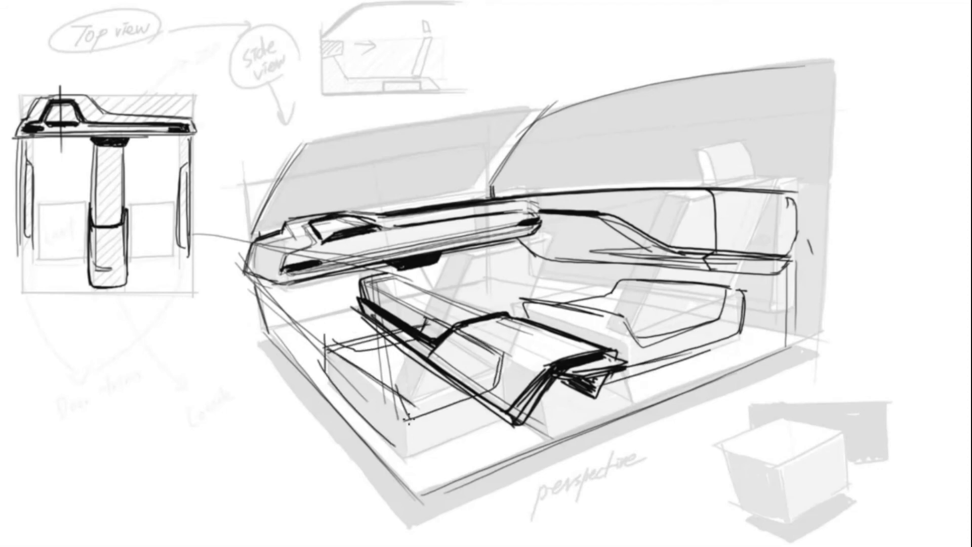
left_click_drag(512, 368, 403, 461)
Step: Draw the far seat's reclined backrest with tapered shoulders and inner panel lines meeting the cushion
mouse_move(732, 306)
left_mouse_down()
mouse_move(639, 333)
mouse_move(653, 333)
left_mouse_up()
mouse_move(744, 161)
left_mouse_down()
mouse_move(691, 320)
mouse_move(701, 325)
left_mouse_up()
left_click_drag(637, 230, 608, 307)
left_click_drag(689, 198, 621, 279)
left_click_drag(690, 198, 615, 326)
left_click_drag(736, 289, 636, 334)
mouse_move(687, 202)
left_mouse_down()
mouse_move(772, 177)
mouse_move(731, 295)
left_mouse_up()
Step: Add a wide, angular headrest with a black base on top of the far seat
left_click_drag(726, 158, 763, 152)
mouse_move(731, 150)
left_mouse_down()
mouse_move(673, 148)
mouse_move(770, 127)
left_mouse_up()
left_click_drag(771, 128, 764, 151)
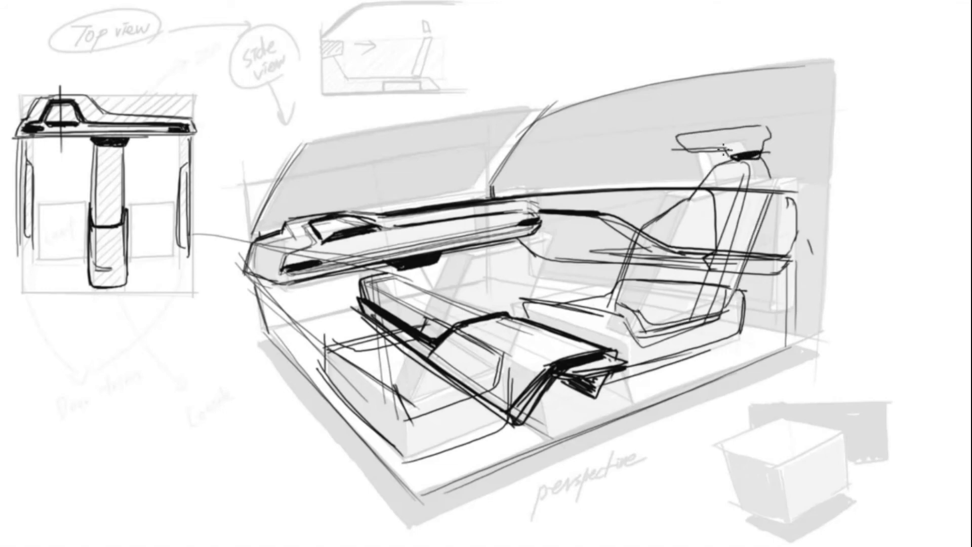
left_click_drag(692, 152, 777, 125)
left_click_drag(777, 125, 768, 156)
Step: Thicken the far seat's rear contour and shade the undersides of both seats in bold black
mouse_move(733, 160)
left_mouse_down()
mouse_move(638, 221)
mouse_move(610, 301)
left_mouse_up()
left_click_drag(520, 299, 527, 318)
left_click_drag(759, 162, 774, 179)
left_click_drag(775, 189, 731, 340)
mouse_move(734, 338)
left_mouse_down()
mouse_move(639, 377)
mouse_move(628, 371)
left_mouse_up()
left_click_drag(504, 425, 417, 458)
left_click_drag(387, 319, 392, 396)
left_click_drag(408, 269, 377, 304)
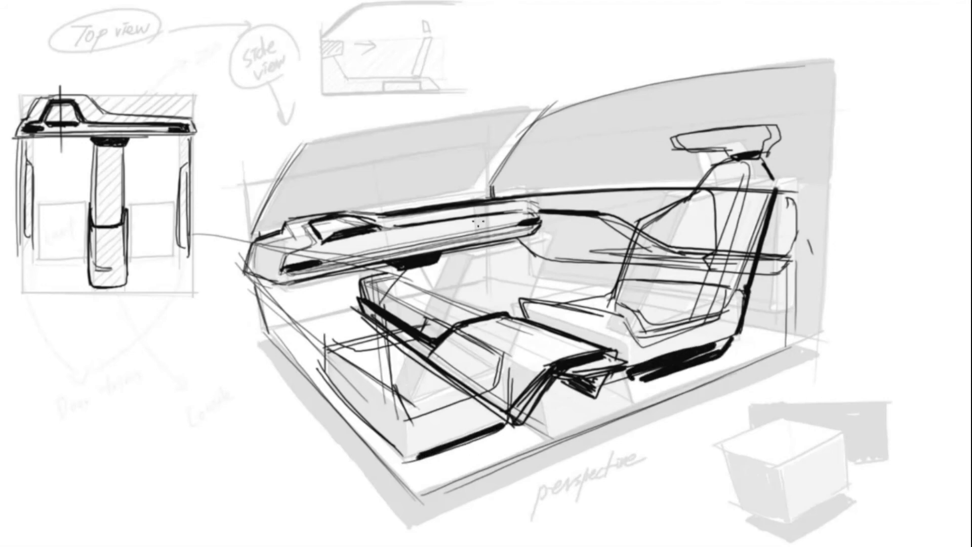
Step: Draw the near seat's backrest over the console with a bold black rear edge and a headrest base
left_click_drag(479, 219, 462, 382)
mouse_move(487, 203)
left_mouse_down()
mouse_move(469, 387)
mouse_move(433, 242)
left_mouse_up()
mouse_move(497, 197)
left_mouse_down()
mouse_move(535, 251)
mouse_move(508, 387)
left_mouse_up()
left_click_drag(524, 324, 503, 422)
left_click_drag(471, 194, 502, 191)
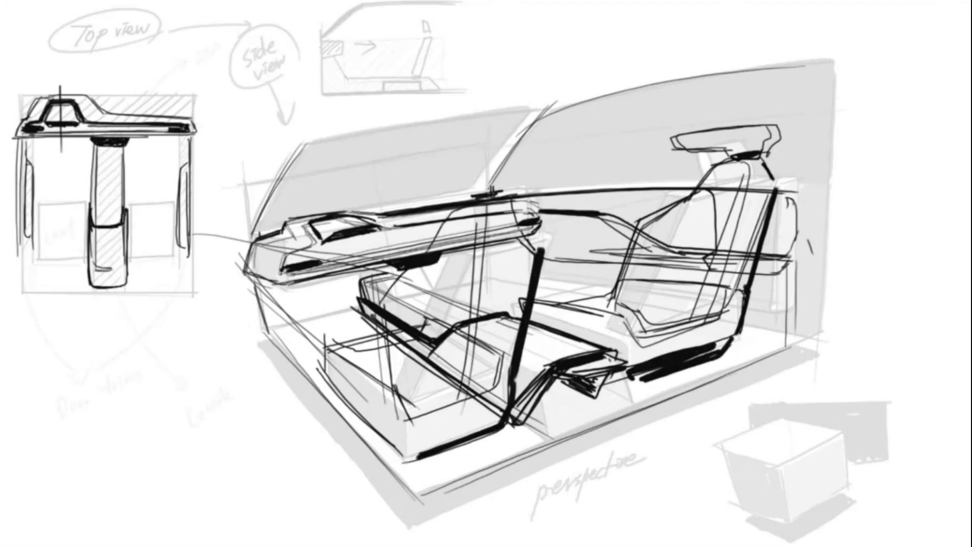
Step: Draw the near seat's headrest and thicken the floor edges, window outline and seat contour in bold black
mouse_move(527, 161)
left_mouse_down()
mouse_move(423, 181)
mouse_move(411, 175)
mouse_move(795, 65)
mouse_move(777, 366)
mouse_move(433, 504)
left_mouse_up()
left_click_drag(263, 334, 423, 524)
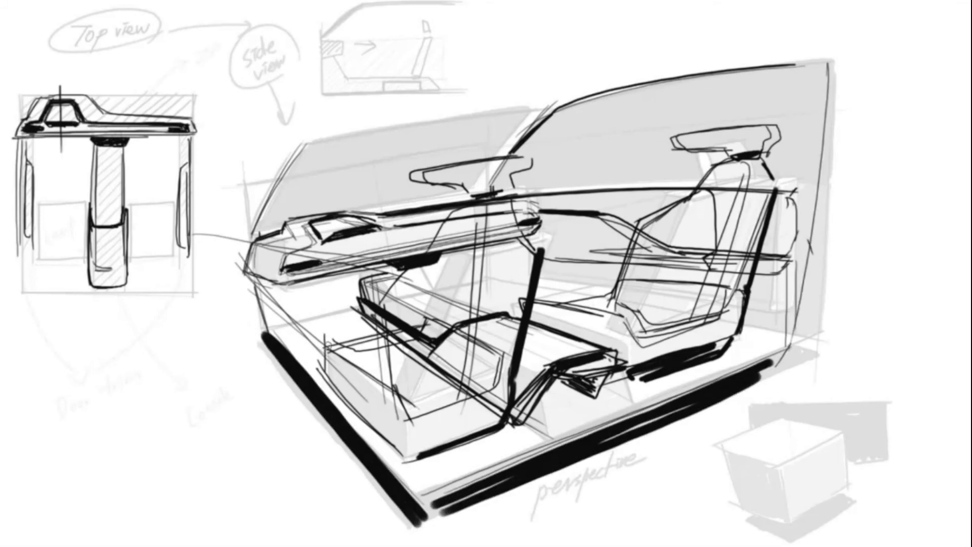
mouse_move(329, 340)
left_mouse_down()
mouse_move(320, 377)
mouse_move(389, 328)
mouse_move(463, 207)
left_mouse_up()
left_click_drag(334, 236, 361, 227)
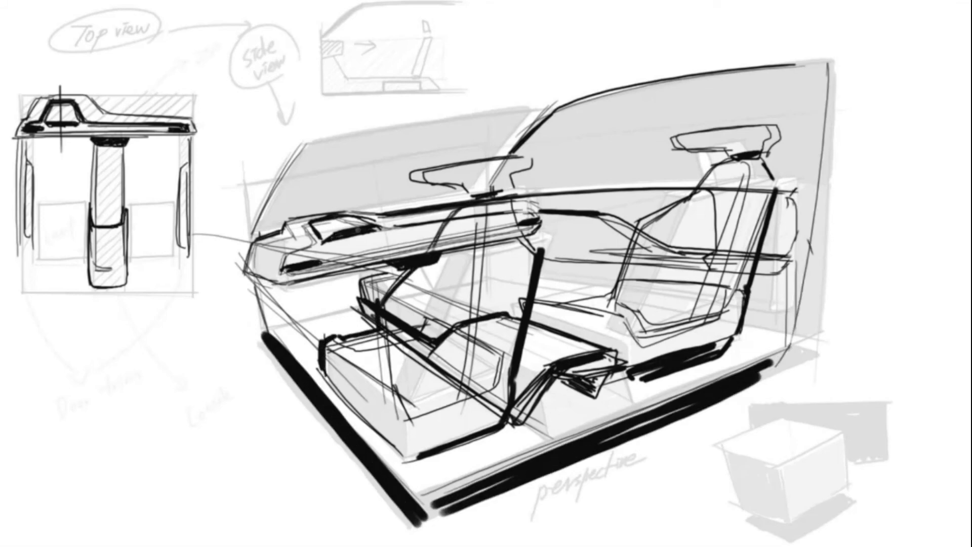
Step: Reinforce the perspective dashboard's driver section, end vents and centre support with bold black accents
left_click_drag(284, 267, 320, 242)
mouse_move(390, 231)
left_mouse_down()
mouse_move(449, 223)
mouse_move(376, 229)
left_mouse_up()
left_click_drag(332, 233, 279, 269)
left_click_drag(282, 269, 323, 257)
left_click_drag(540, 216, 529, 223)
left_click_drag(408, 244, 437, 235)
mouse_move(437, 235)
left_mouse_down()
mouse_move(398, 249)
mouse_move(434, 240)
left_mouse_up()
mouse_move(434, 240)
left_mouse_down()
mouse_move(397, 250)
mouse_move(438, 233)
left_mouse_up()
Step: Thicken the front side edge, draw the windshield's top edge and pillar, and add cushion detail lines on both seats
mouse_move(323, 261)
left_mouse_down()
mouse_move(286, 272)
mouse_move(263, 345)
left_mouse_up()
left_click_drag(259, 219, 257, 238)
mouse_move(299, 145)
left_mouse_down()
mouse_move(251, 243)
mouse_move(478, 112)
mouse_move(530, 107)
left_mouse_up()
mouse_move(538, 105)
left_mouse_down()
mouse_move(493, 152)
mouse_move(536, 129)
left_mouse_up()
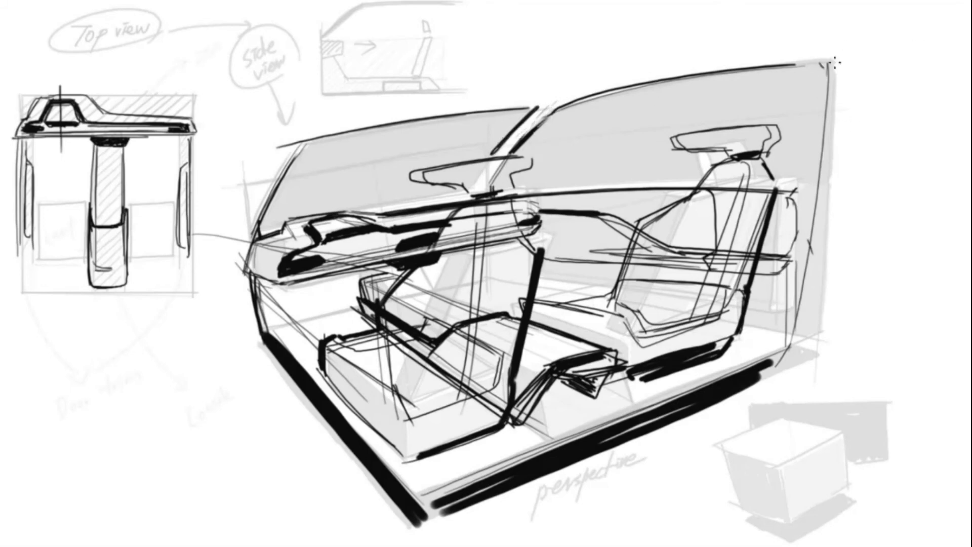
mouse_move(438, 405)
left_mouse_down()
mouse_move(486, 378)
mouse_move(489, 387)
left_mouse_up()
left_click_drag(680, 319, 732, 301)
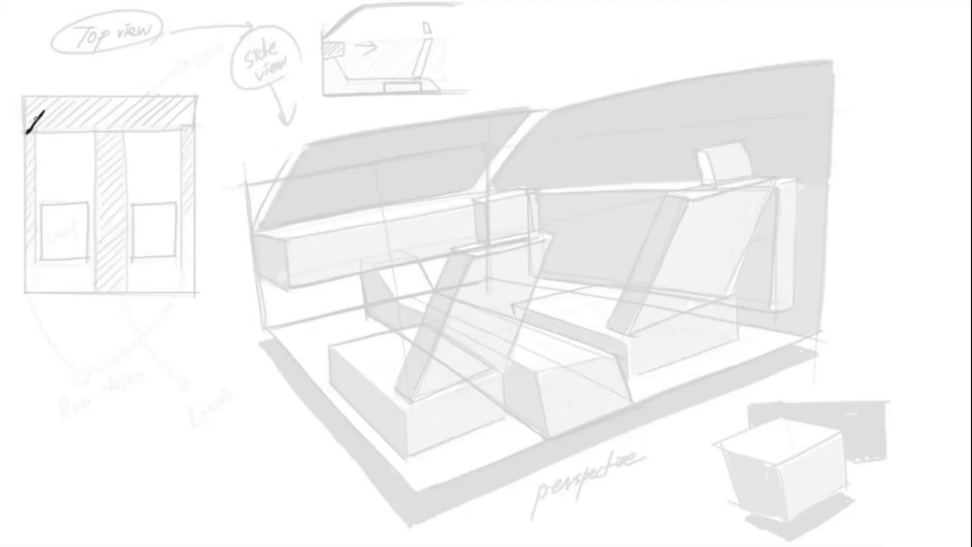
Step: Outline an L-shaped driver panel and a rounded wraparound dashboard and door contour on the blank top view
mouse_move(44, 111)
left_mouse_down()
mouse_move(124, 107)
mouse_move(91, 132)
mouse_move(127, 150)
mouse_move(128, 109)
mouse_move(128, 151)
mouse_move(174, 130)
mouse_move(195, 271)
left_mouse_up()
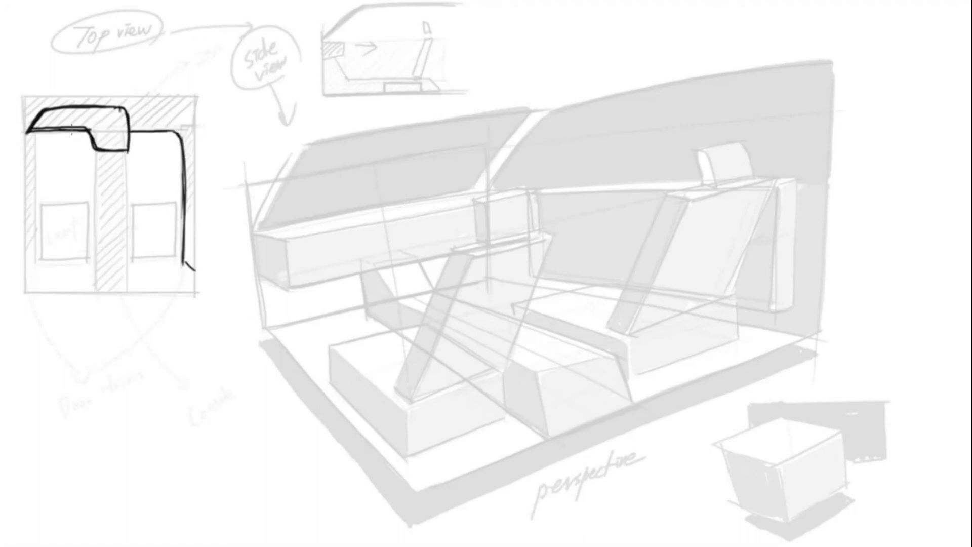
mouse_move(39, 131)
left_mouse_down()
mouse_move(29, 270)
mouse_move(21, 114)
mouse_move(144, 92)
mouse_move(193, 125)
left_mouse_up()
left_click_drag(175, 94, 193, 266)
Step: Blacken the L-shaped panel and door accents in the top view and draw a short centre console with a black front
left_click_drag(30, 177, 33, 253)
left_click_drag(188, 172, 188, 250)
mouse_move(33, 129)
left_mouse_down()
mouse_move(53, 109)
mouse_move(83, 109)
mouse_move(126, 149)
left_mouse_up()
mouse_move(121, 201)
left_mouse_down()
mouse_move(102, 271)
mouse_move(95, 203)
mouse_move(119, 180)
mouse_move(107, 190)
mouse_move(121, 195)
mouse_move(110, 273)
left_mouse_up()
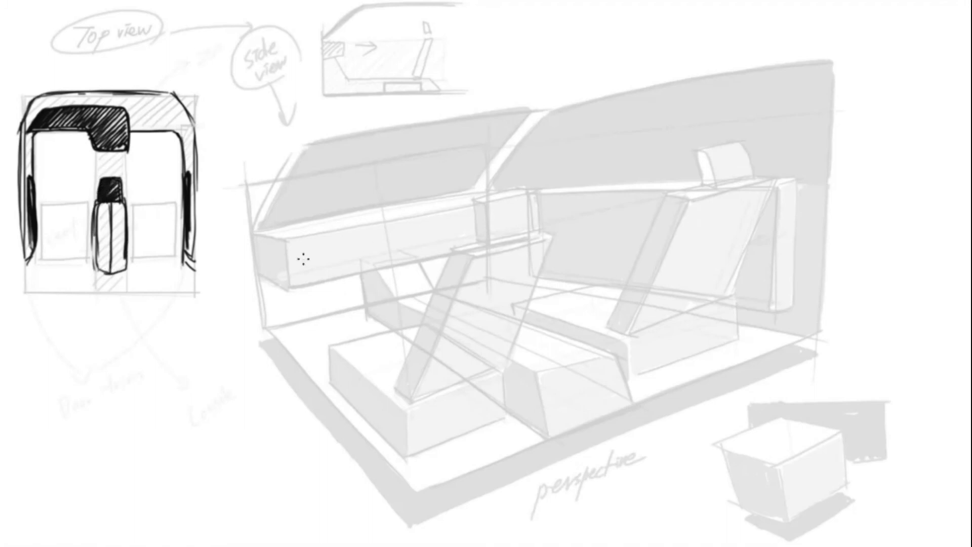
Step: Sketch the wraparound dashboard in perspective, continuing its lines along the far door and the near side
left_click_drag(296, 266, 515, 220)
mouse_move(392, 238)
left_mouse_down()
mouse_move(522, 218)
mouse_move(646, 220)
left_mouse_up()
left_click_drag(527, 222, 787, 223)
left_click_drag(293, 266, 456, 375)
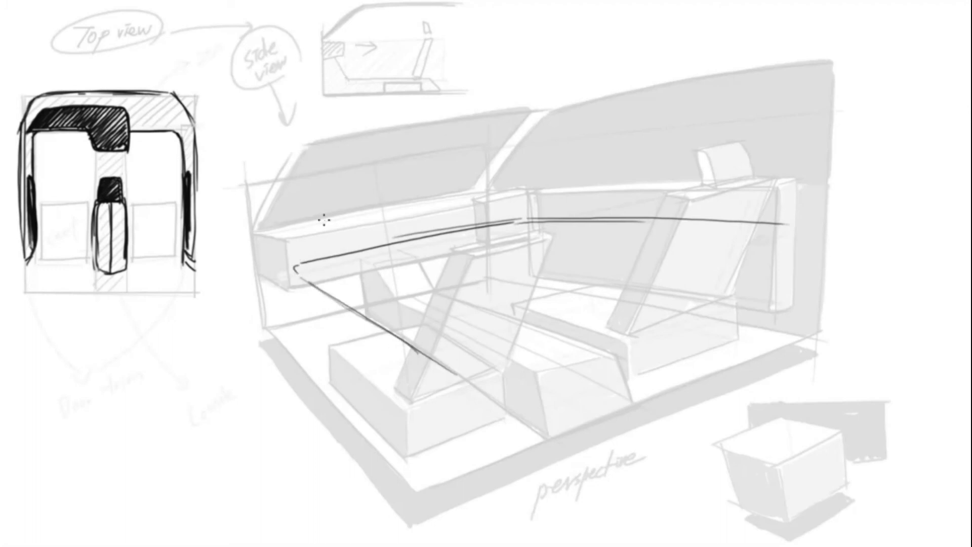
left_click_drag(241, 233, 491, 188)
left_click_drag(524, 225, 511, 240)
left_click_drag(412, 242, 402, 261)
left_click_drag(516, 240, 314, 281)
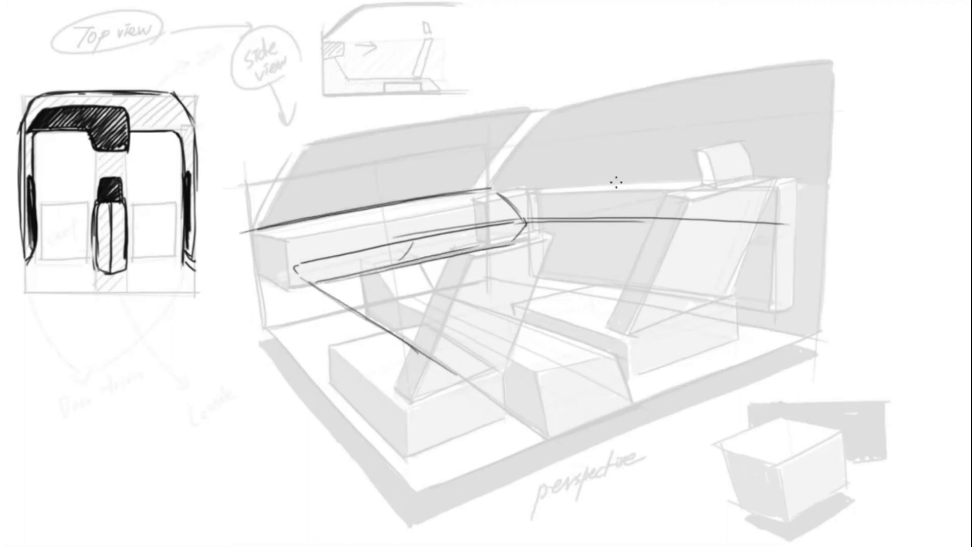
Step: Trace the far door's upper and rear edges and the floor outline in perspective
mouse_move(516, 188)
left_mouse_down()
mouse_move(810, 174)
mouse_move(777, 342)
mouse_move(425, 490)
left_mouse_up()
mouse_move(750, 353)
left_mouse_down()
mouse_move(405, 498)
mouse_move(270, 332)
left_mouse_up()
left_click_drag(269, 327, 262, 301)
Step: Draw the L-shaped driver panel on the perspective dashboard and fill it black with a diagonal highlight
mouse_move(423, 215)
left_mouse_down()
mouse_move(448, 276)
mouse_move(405, 276)
mouse_move(383, 245)
left_mouse_up()
left_click_drag(296, 263, 389, 246)
left_click_drag(374, 242, 289, 263)
mouse_move(290, 261)
left_mouse_down()
mouse_move(298, 242)
mouse_move(419, 209)
mouse_move(428, 217)
left_mouse_up()
mouse_move(291, 259)
left_mouse_down()
mouse_move(414, 208)
mouse_move(357, 216)
left_mouse_up()
mouse_move(309, 229)
left_mouse_down()
mouse_move(291, 260)
mouse_move(390, 242)
mouse_move(407, 279)
left_mouse_up()
left_click_drag(439, 274, 416, 282)
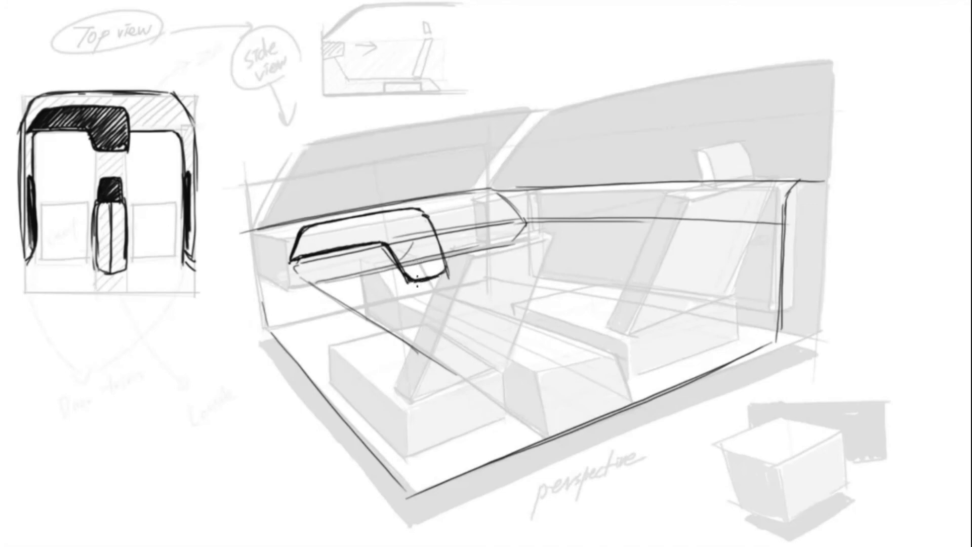
mouse_move(291, 236)
left_mouse_down()
mouse_move(324, 225)
mouse_move(306, 249)
mouse_move(396, 212)
mouse_move(380, 242)
mouse_move(408, 276)
mouse_move(424, 218)
mouse_move(445, 268)
mouse_move(434, 268)
left_mouse_up()
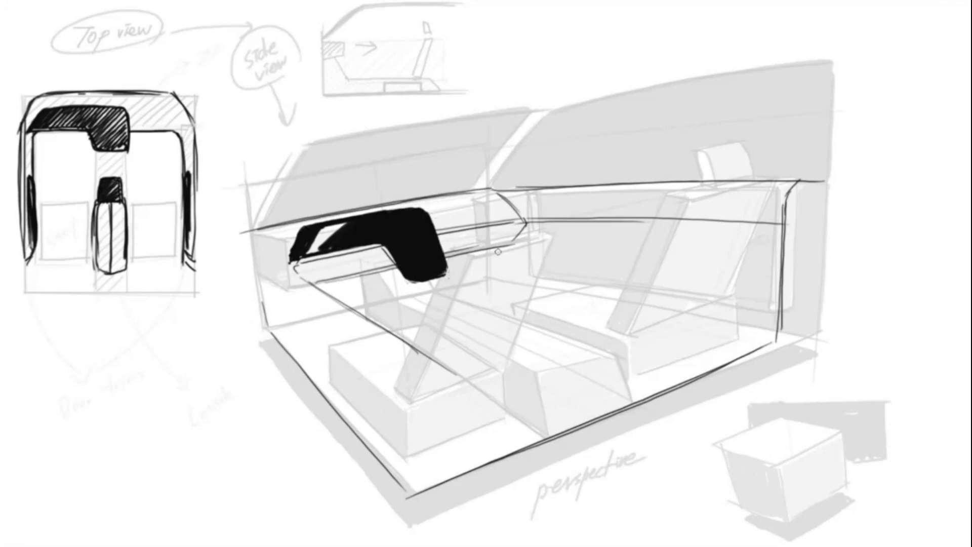
Step: Draw the perspective centre console with a rounded top, a black rear accent and a raised black front panel
left_click_drag(602, 358, 545, 409)
left_click_drag(554, 360, 620, 392)
left_click_drag(431, 337, 541, 411)
mouse_move(433, 322)
left_mouse_down()
mouse_move(431, 335)
mouse_move(492, 304)
mouse_move(582, 354)
left_mouse_up()
mouse_move(458, 310)
left_mouse_down()
mouse_move(596, 365)
mouse_move(552, 377)
mouse_move(548, 411)
left_mouse_up()
left_click_drag(611, 369, 618, 394)
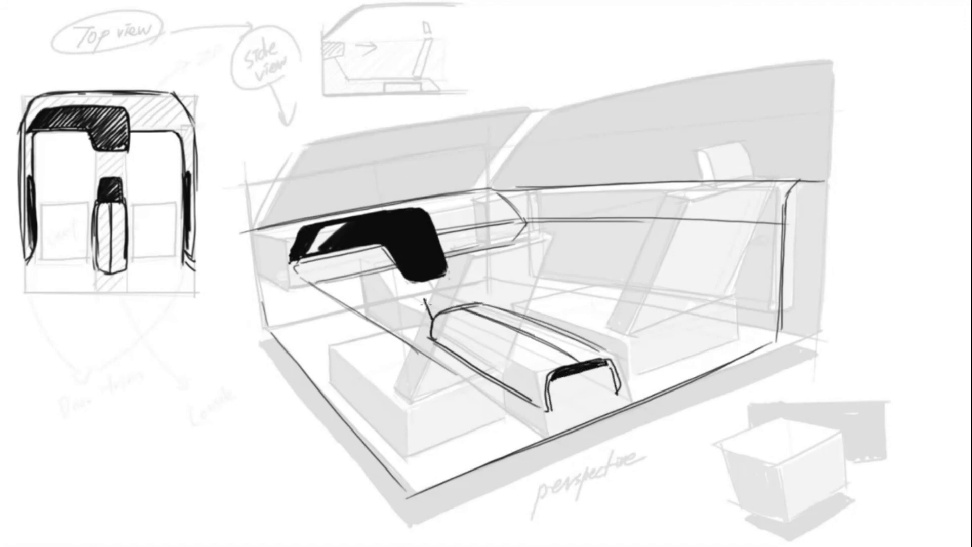
mouse_move(424, 316)
left_mouse_down()
mouse_move(473, 304)
mouse_move(426, 330)
mouse_move(458, 288)
mouse_move(465, 299)
mouse_move(433, 329)
mouse_move(454, 373)
left_mouse_up()
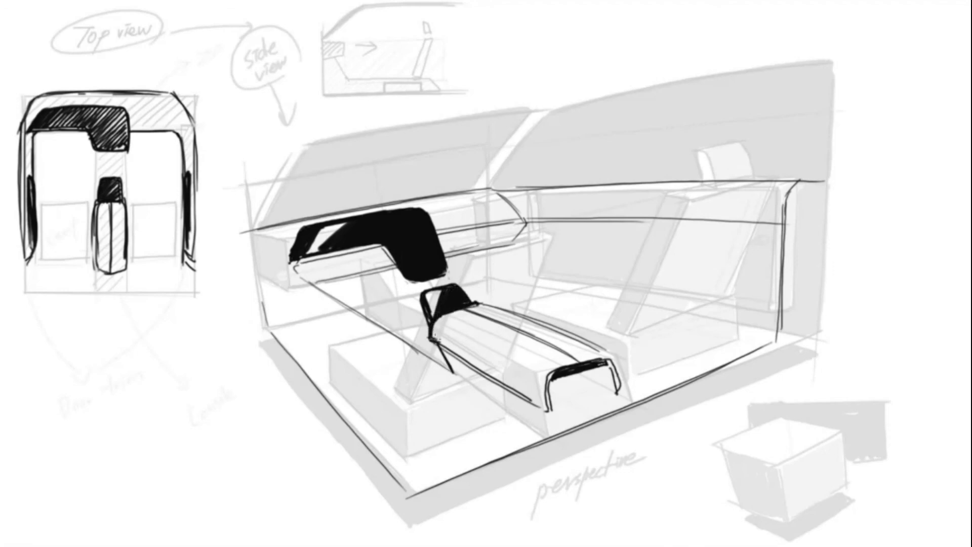
Step: Hatch the rear face of the perspective centre console with light horizontal lines
left_click_drag(553, 389, 604, 387)
mouse_move(553, 398)
left_mouse_down()
mouse_move(605, 395)
mouse_move(607, 403)
left_mouse_up()
left_click_drag(553, 413, 608, 410)
left_click_drag(554, 421, 609, 419)
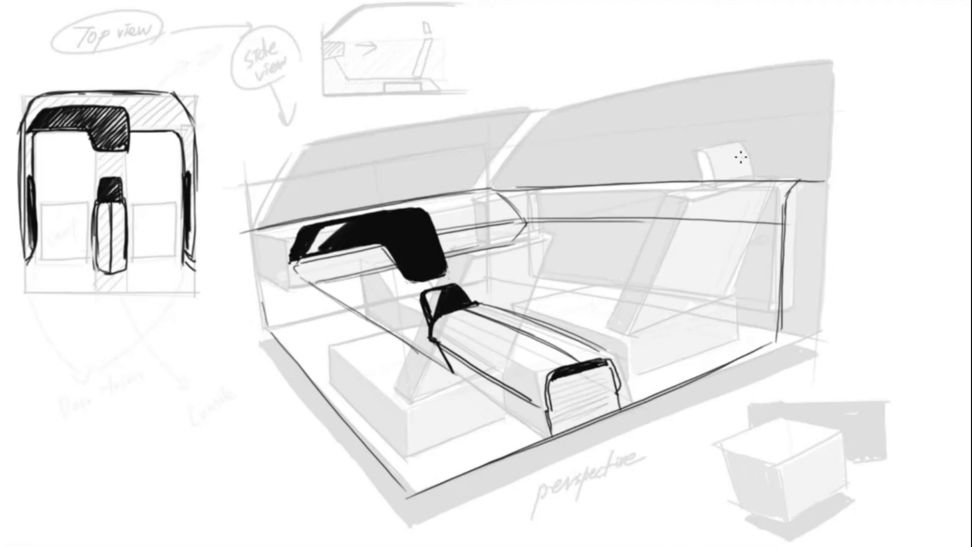
Step: Outline the tapered armrest on the far door and the matching armrest line along the near side
left_click_drag(605, 219, 753, 224)
left_click_drag(608, 232, 751, 229)
mouse_move(328, 296)
left_mouse_down()
mouse_move(435, 363)
mouse_move(392, 335)
left_mouse_up()
Step: Draw the far seat's rounded cushion outline over the seat block in the perspective view
left_click_drag(523, 304, 609, 334)
mouse_move(525, 302)
left_mouse_down()
mouse_move(622, 332)
mouse_move(627, 365)
left_mouse_up()
mouse_move(531, 303)
left_mouse_down()
mouse_move(606, 284)
mouse_move(731, 296)
mouse_move(738, 324)
left_mouse_up()
left_click_drag(737, 330, 646, 363)
left_click_drag(627, 328, 690, 309)
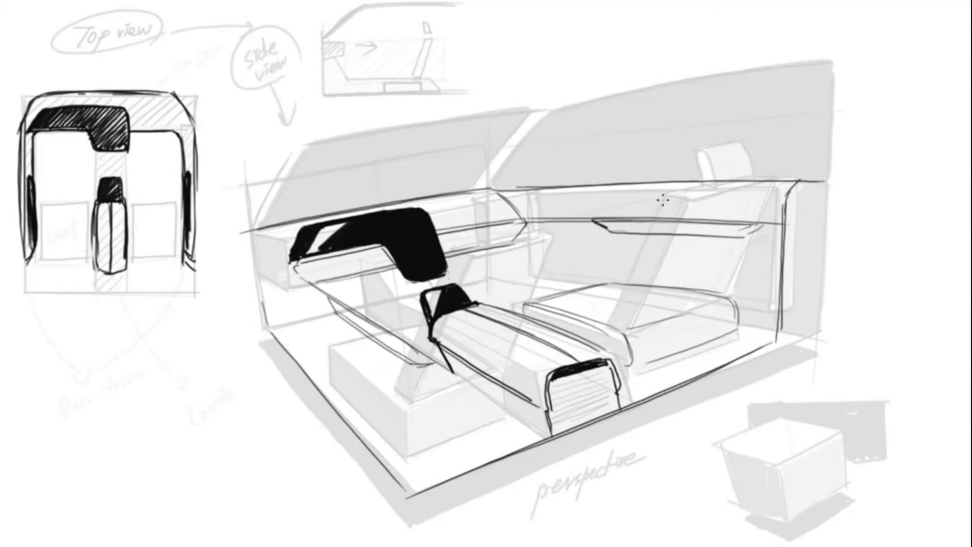
Step: Draw the far seat's reclined backrest with its side bolster and the edge where it meets the cushion
left_click_drag(664, 194, 629, 285)
mouse_move(690, 195)
left_mouse_down()
mouse_move(656, 284)
mouse_move(633, 288)
left_mouse_up()
left_click_drag(640, 286, 621, 334)
left_click_drag(671, 205, 638, 276)
mouse_move(673, 205)
left_mouse_down()
mouse_move(662, 234)
mouse_move(759, 178)
mouse_move(767, 185)
mouse_move(744, 270)
left_mouse_up()
left_click_drag(746, 263, 731, 299)
mouse_move(635, 284)
left_mouse_down()
mouse_move(632, 330)
mouse_move(732, 304)
left_mouse_up()
Step: Add a cylindrical headrest with a black end and post, and a black slot in the far backrest's side
left_click_drag(694, 173, 685, 148)
left_click_drag(736, 136, 742, 164)
left_click_drag(742, 163, 704, 172)
mouse_move(748, 163)
left_mouse_down()
mouse_move(698, 175)
mouse_move(721, 181)
left_mouse_up()
mouse_move(735, 168)
left_mouse_down()
mouse_move(719, 175)
mouse_move(732, 179)
left_mouse_up()
left_click_drag(691, 149, 696, 165)
left_click_drag(669, 213, 650, 262)
left_click_drag(663, 228, 653, 263)
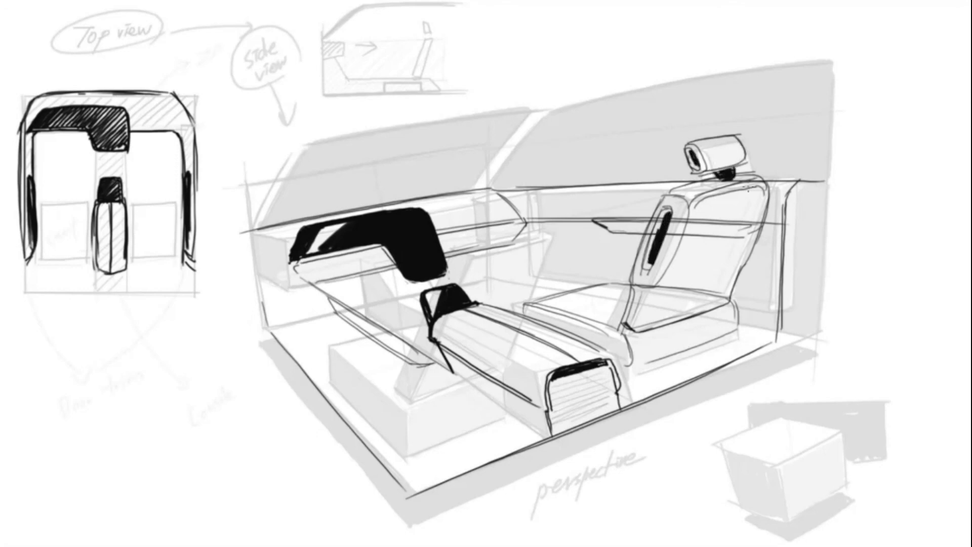
Step: Fill the front of the far door armrest black and thicken the trim line across the door and dashboard
left_click_drag(600, 221, 641, 225)
left_click_drag(616, 231, 648, 226)
mouse_move(647, 225)
left_mouse_down()
mouse_move(633, 231)
mouse_move(641, 223)
left_mouse_up()
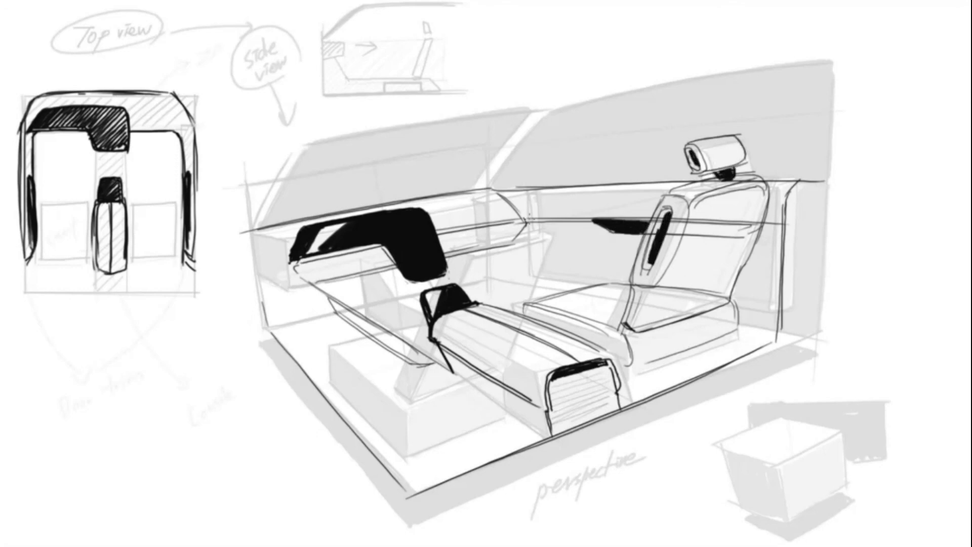
left_click_drag(525, 226, 647, 217)
left_click_drag(759, 221, 785, 223)
left_click_drag(519, 219, 443, 230)
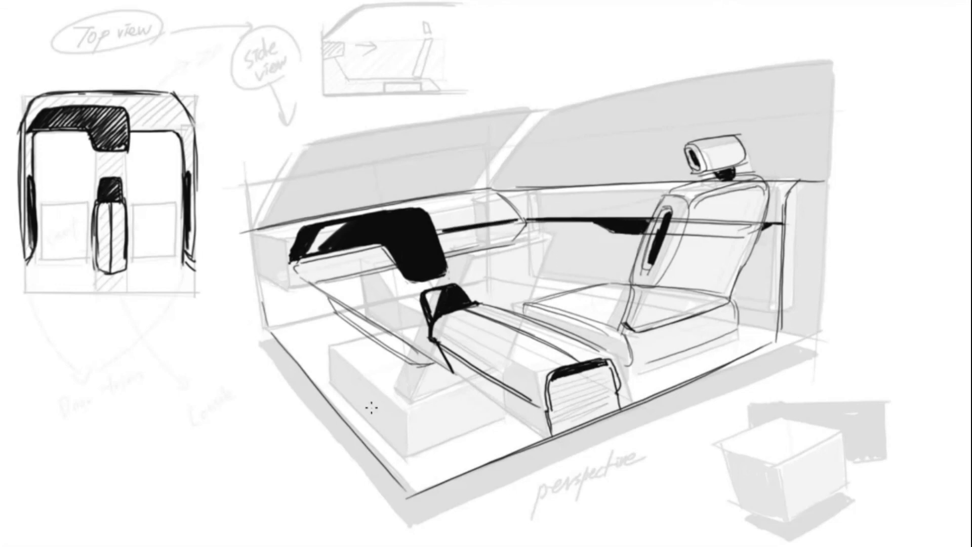
Step: Draw the near seat's cushion base and tall curved backrest outline in the perspective view
mouse_move(332, 355)
left_mouse_down()
mouse_move(396, 448)
mouse_move(404, 410)
left_mouse_up()
left_click_drag(400, 449, 504, 436)
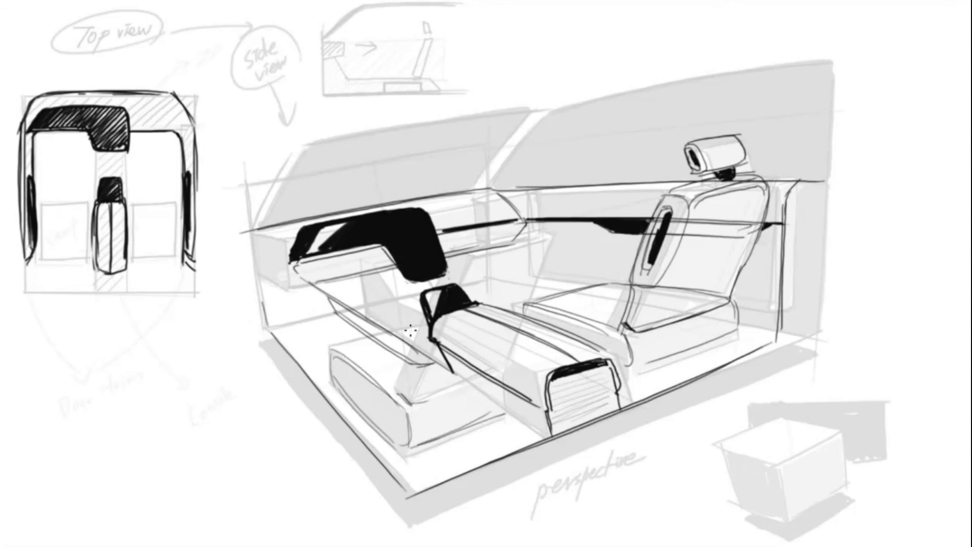
left_click_drag(410, 332, 400, 392)
mouse_move(411, 334)
left_mouse_down()
mouse_move(501, 231)
mouse_move(537, 256)
mouse_move(503, 410)
left_mouse_up()
mouse_move(493, 417)
left_mouse_down()
mouse_move(418, 449)
mouse_move(493, 418)
left_mouse_up()
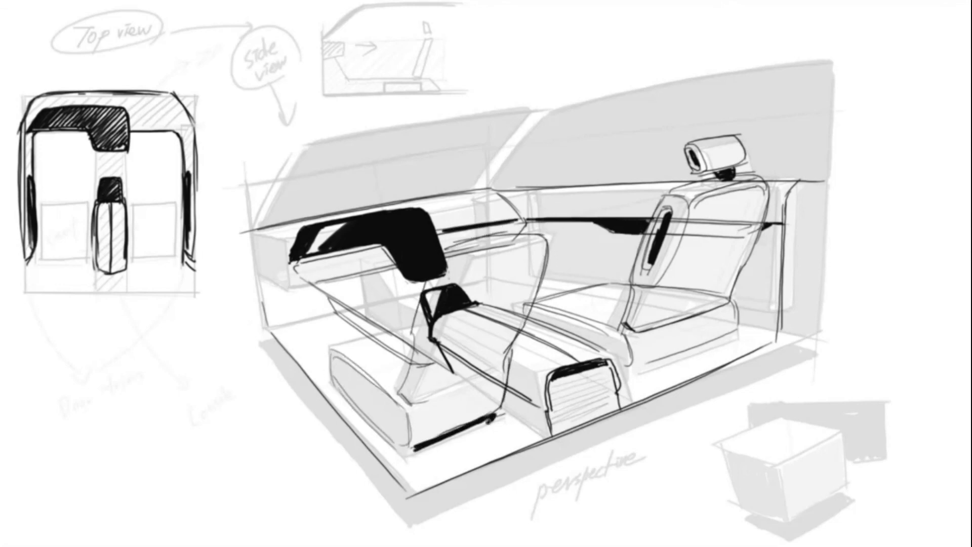
Step: Add black shadows beneath both seats and darken the console's rear face with thick slats and outlines
mouse_move(347, 401)
left_mouse_down()
mouse_move(397, 455)
mouse_move(341, 399)
mouse_move(395, 451)
mouse_move(471, 435)
mouse_move(413, 456)
left_mouse_up()
mouse_move(728, 340)
left_mouse_down()
mouse_move(622, 379)
mouse_move(724, 347)
left_mouse_up()
left_click_drag(552, 385, 604, 374)
left_click_drag(555, 397, 605, 392)
left_click_drag(549, 377, 552, 430)
left_click_drag(602, 364, 607, 405)
Step: Fill the rear and near edges of the floor slab with a thick black band
left_click_drag(433, 495, 752, 358)
left_click_drag(428, 506, 777, 350)
mouse_move(268, 343)
left_mouse_down()
mouse_move(324, 425)
mouse_move(410, 506)
left_mouse_up()
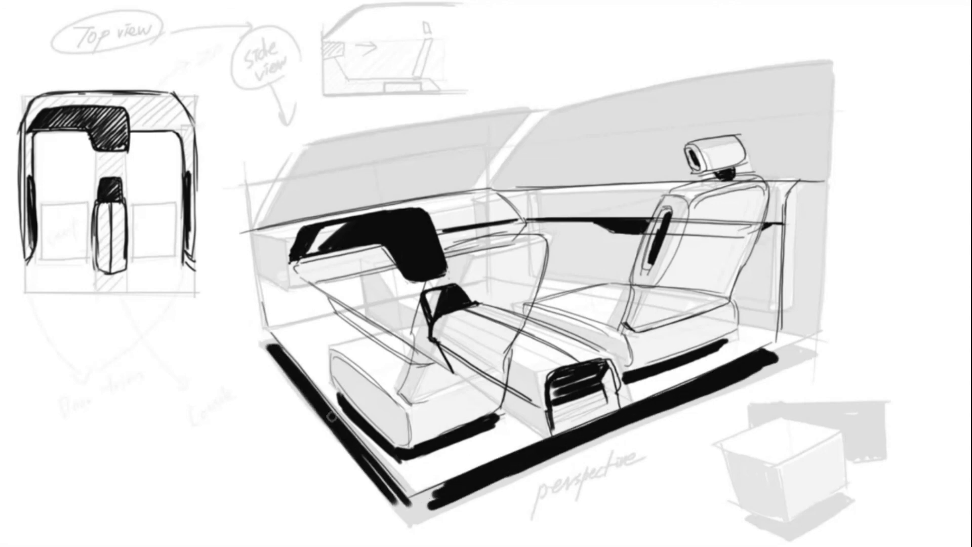
left_click_drag(331, 416, 411, 511)
mouse_move(411, 499)
left_mouse_down()
mouse_move(448, 485)
mouse_move(411, 514)
left_mouse_up()
Step: Outline the windshield and far side window, including the slanted pillar between them
mouse_move(260, 217)
left_mouse_down()
mouse_move(261, 232)
mouse_move(305, 145)
left_mouse_up()
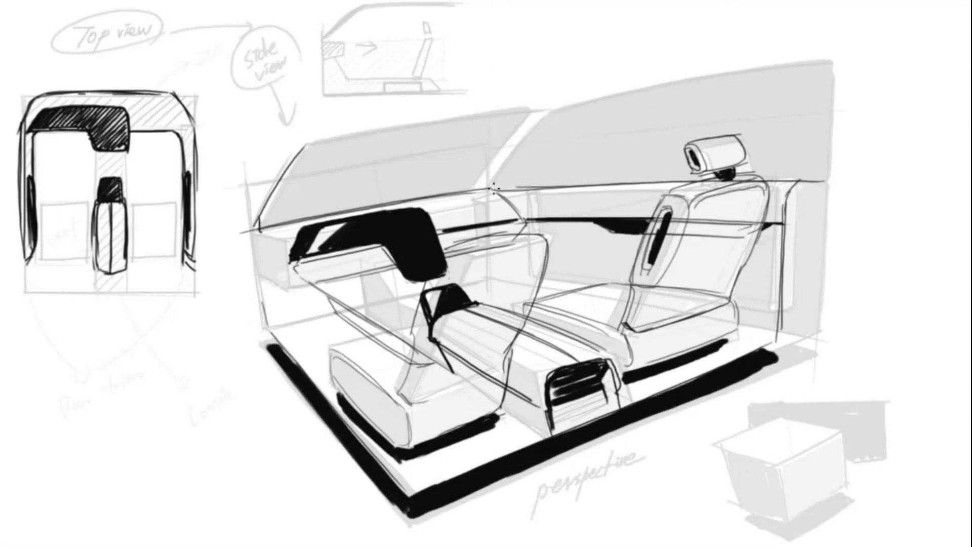
left_click_drag(493, 184, 556, 113)
left_click_drag(301, 150, 543, 106)
left_click_drag(474, 170, 535, 107)
left_click_drag(557, 108, 819, 63)
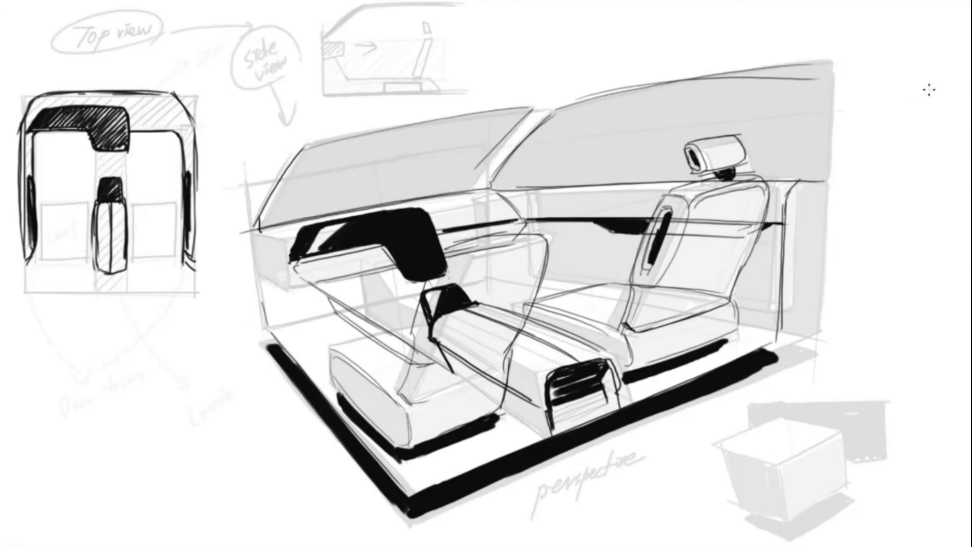
Step: Draw the near seat's rounded headrest with its dark end and black mount above the backrest
mouse_move(455, 203)
left_mouse_down()
mouse_move(459, 237)
mouse_move(473, 230)
mouse_move(463, 227)
left_mouse_up()
mouse_move(448, 208)
left_mouse_down()
mouse_move(501, 184)
mouse_move(520, 217)
left_mouse_up()
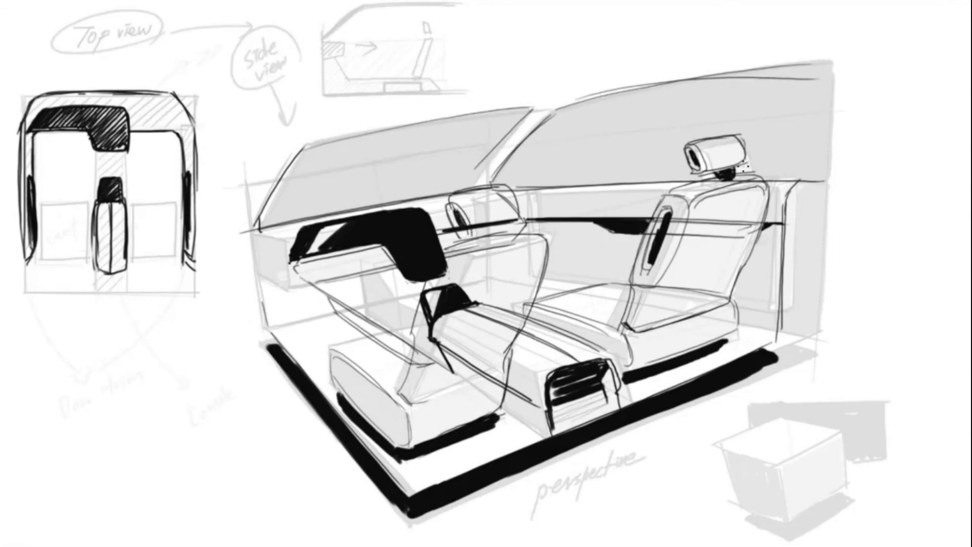
left_click_drag(483, 188, 494, 226)
left_click_drag(479, 235, 509, 230)
left_click_drag(486, 242, 513, 229)
Step: Draw centre seam lines down both seats and add the short floor edges visible around them
left_click_drag(499, 241, 467, 383)
left_click_drag(466, 386, 468, 421)
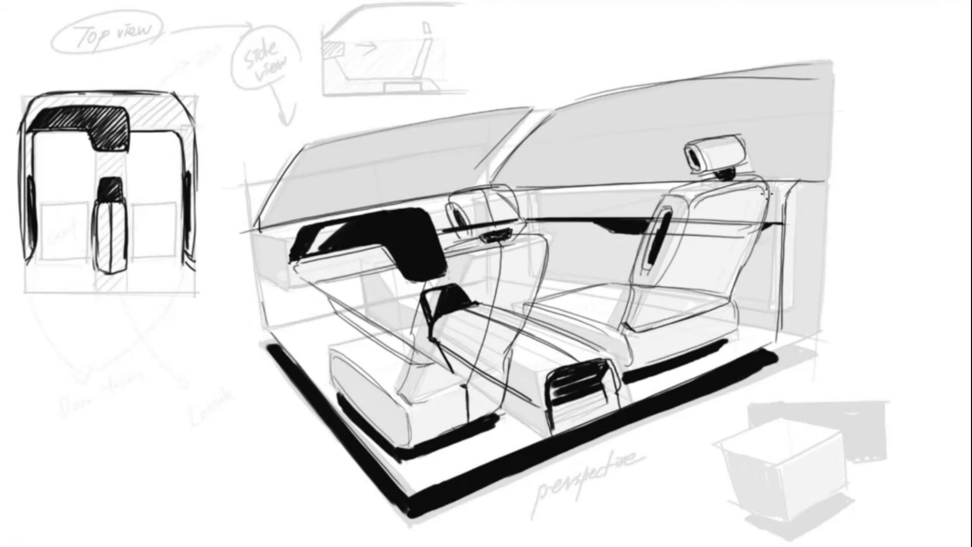
left_click_drag(732, 182, 695, 350)
key("ctrl+z")
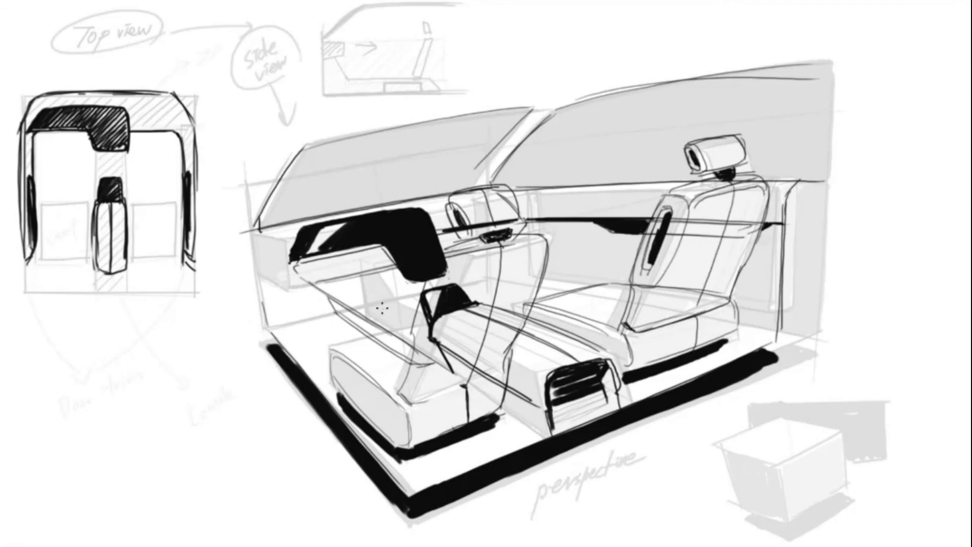
left_click_drag(383, 308, 419, 296)
left_click_drag(739, 326, 776, 336)
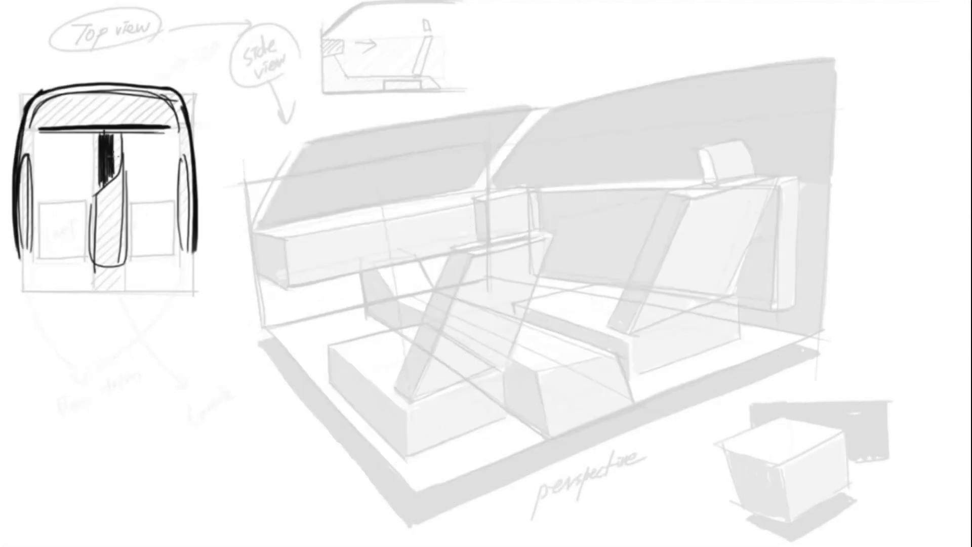
Step: Start the T-shaped layout in perspective by drawing the dashboard and door beltline and the connected centre console
left_click_drag(264, 222, 810, 192)
left_click_drag(456, 304, 604, 364)
left_click_drag(375, 281, 499, 375)
Step: Sketch both seats of the T-shaped layout in perspective, including the near seat's base, and detail the console's rear
left_click_drag(462, 243, 403, 413)
left_click_drag(521, 226, 494, 392)
left_click_drag(534, 301, 637, 334)
left_click_drag(724, 177, 648, 324)
left_click_drag(779, 166, 735, 299)
left_click_drag(557, 384, 603, 372)
left_click_drag(338, 359, 405, 453)
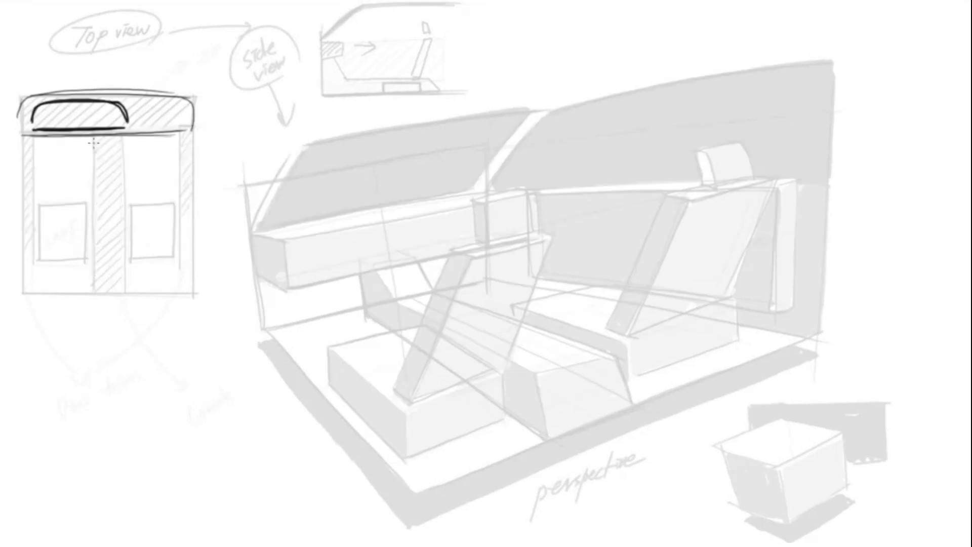
Step: Sketch the next layout's floating dashboard with a black slot and a separate tapered centre console in perspective
mouse_move(248, 233)
left_mouse_down()
mouse_move(509, 203)
mouse_move(830, 188)
left_mouse_up()
left_click_drag(304, 253, 435, 238)
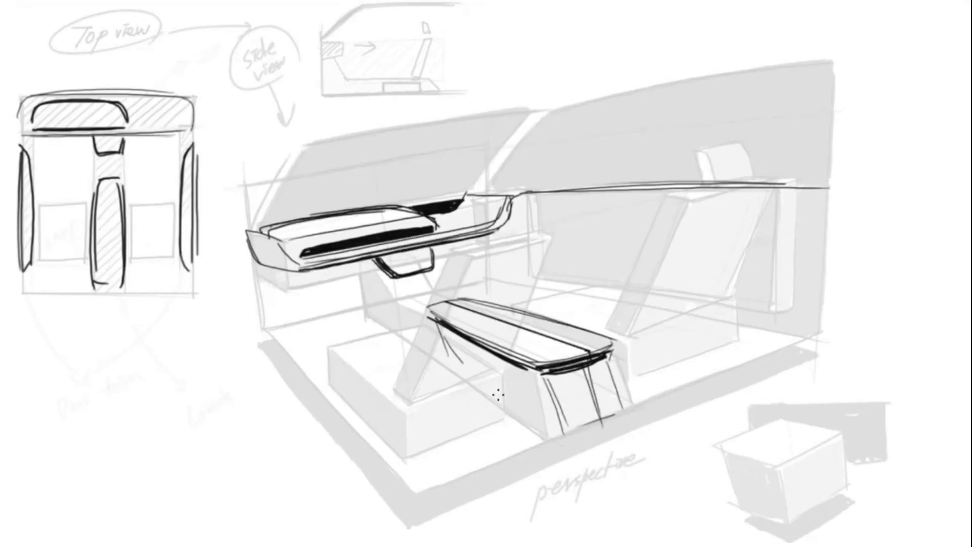
left_click_drag(430, 303, 613, 354)
Step: Sketch both seats with rounded cushions and curved backrests, adding an armrest and wide headrest to the far seat
left_click_drag(537, 298, 659, 330)
left_click_drag(620, 247, 759, 241)
left_click_drag(719, 170, 675, 245)
left_click_drag(678, 139, 690, 156)
left_click_drag(329, 349, 506, 359)
left_click_drag(452, 224, 411, 335)
Step: Darken the rear floor edge and draw the far door's panel with a black-tipped armrest
left_click_drag(430, 489, 797, 346)
left_click_drag(492, 259, 787, 284)
left_click_drag(523, 221, 615, 219)
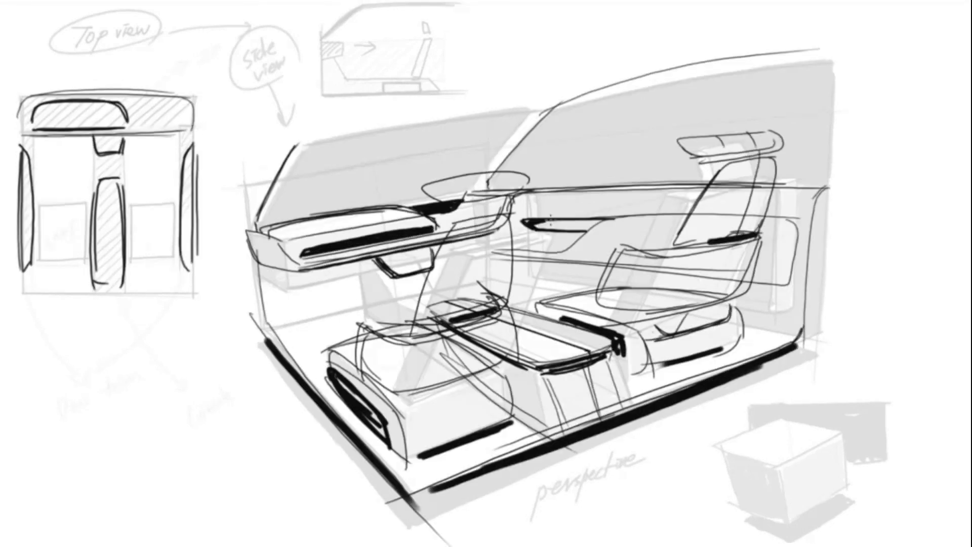